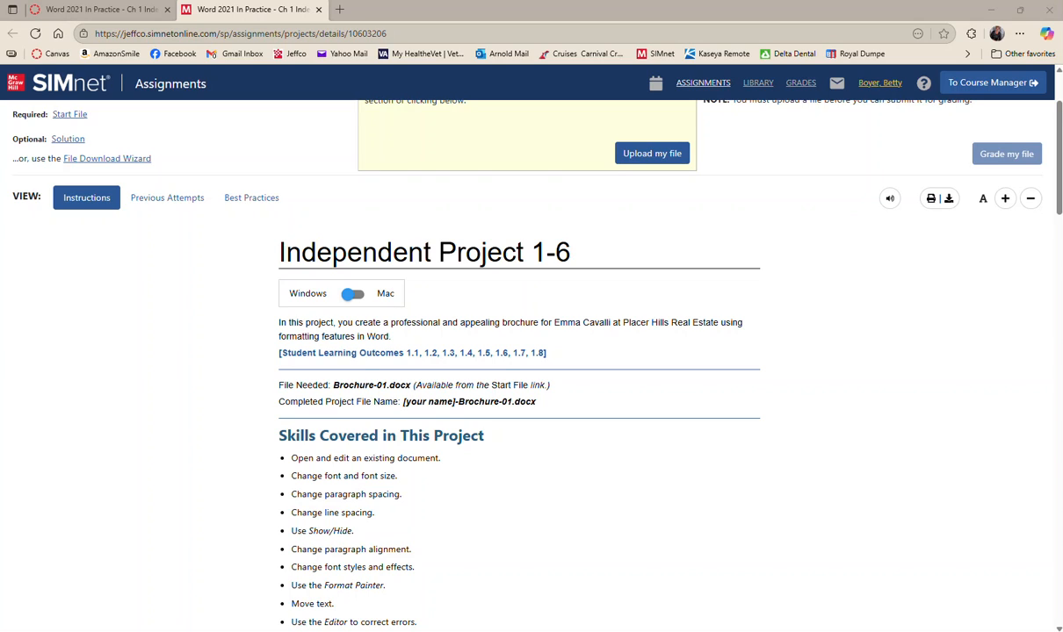
Open the Best Practices page of Independent Project 1-6 and read through its download, upload and submission guidance
scroll(743, 529, up, 3)
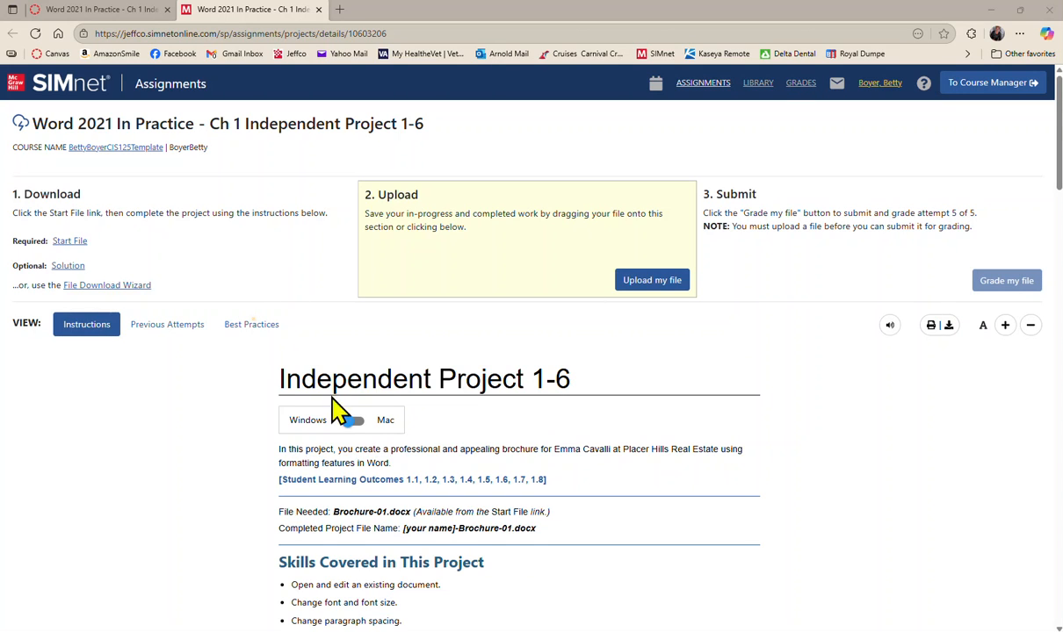
click(255, 325)
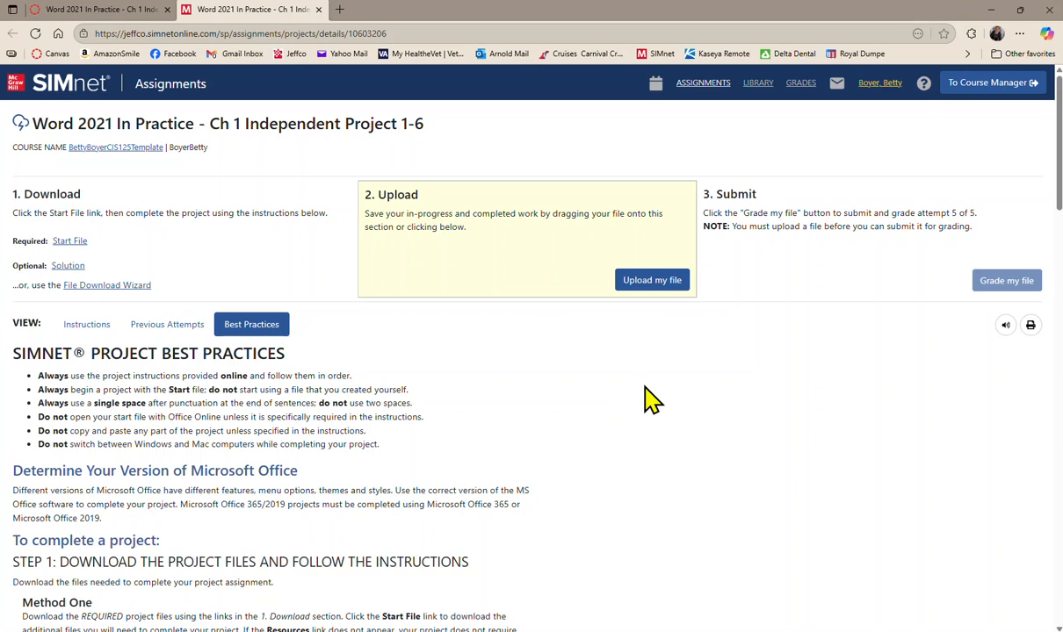
scroll(646, 399, down, 1)
scroll(646, 399, down, 5)
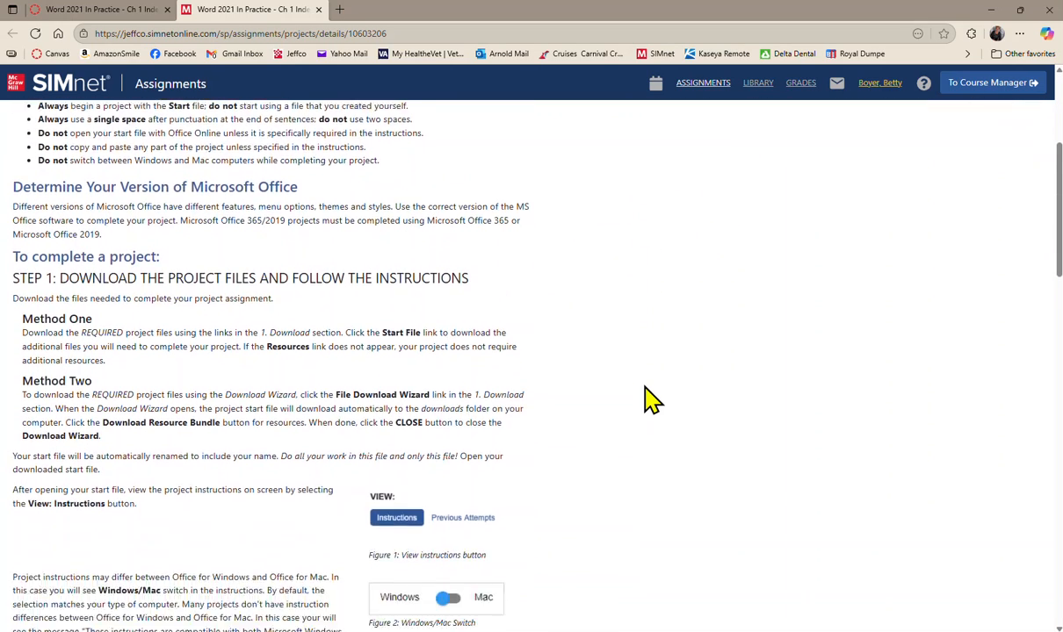
scroll(605, 404, down, 1)
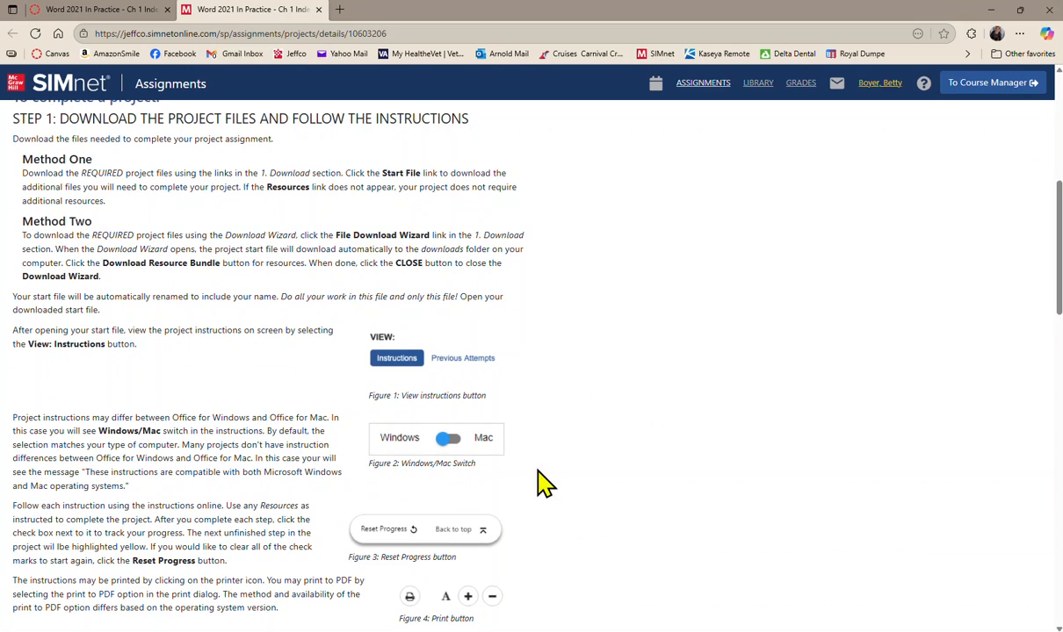
scroll(576, 474, down, 4)
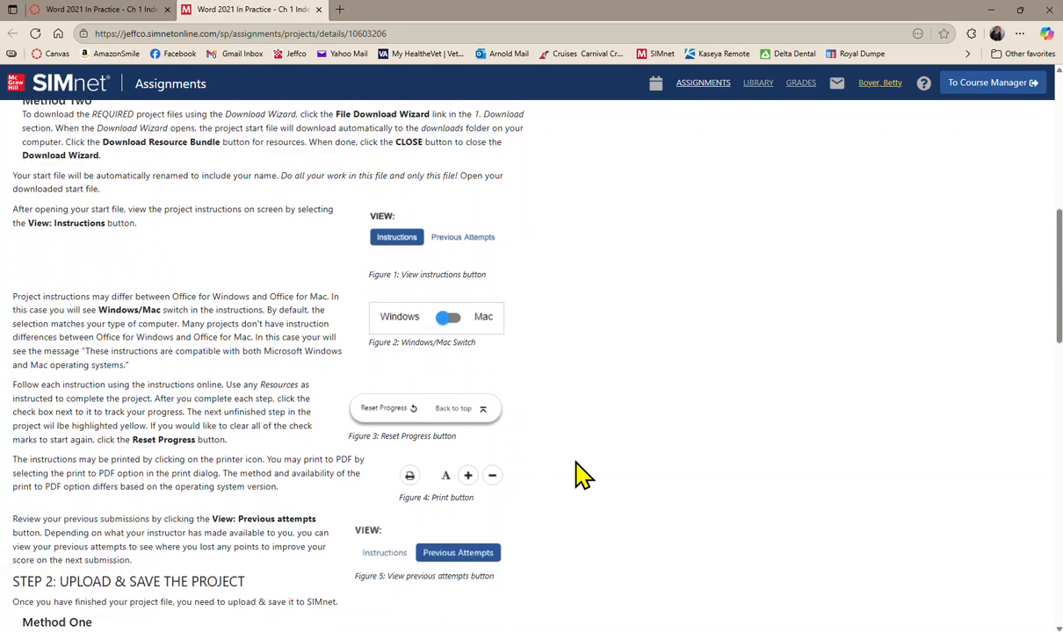
scroll(582, 475, down, 3)
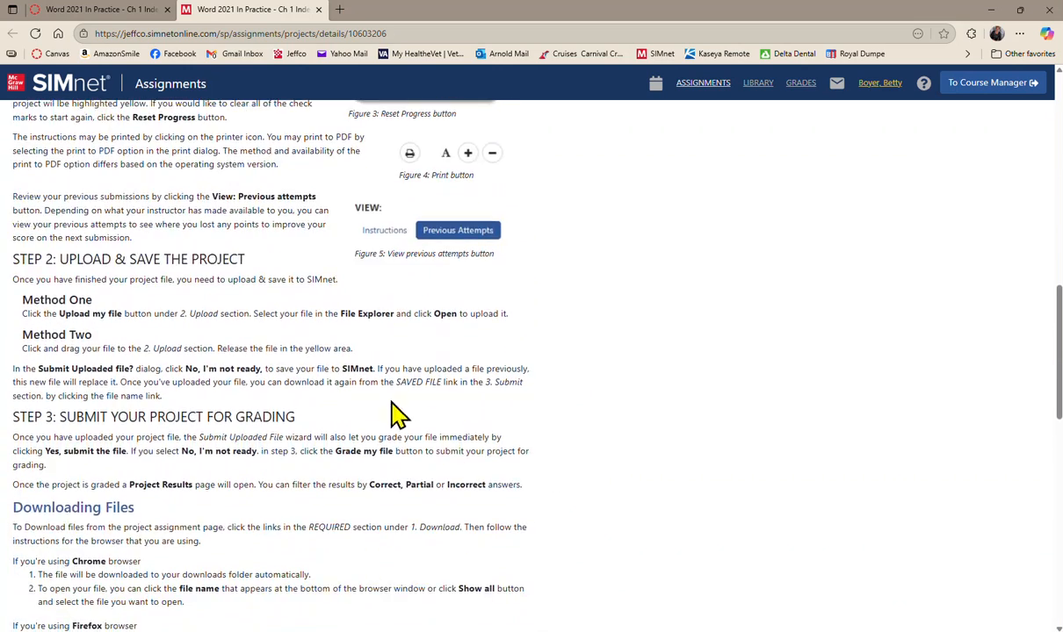
scroll(395, 483, down, 5)
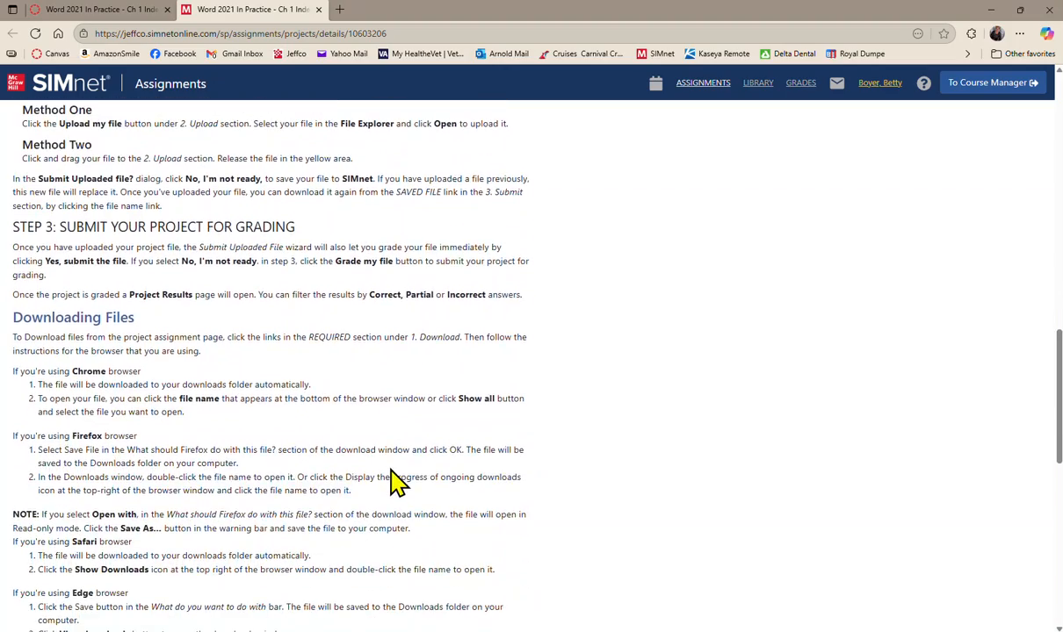
scroll(395, 483, down, 2)
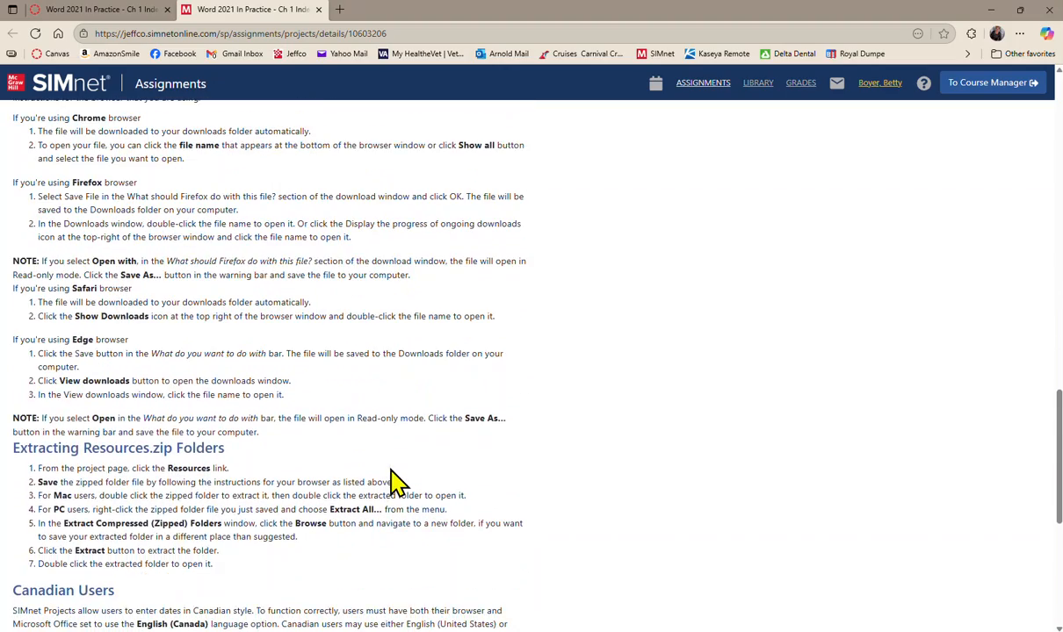
scroll(395, 481, up, 10)
scroll(395, 482, up, 10)
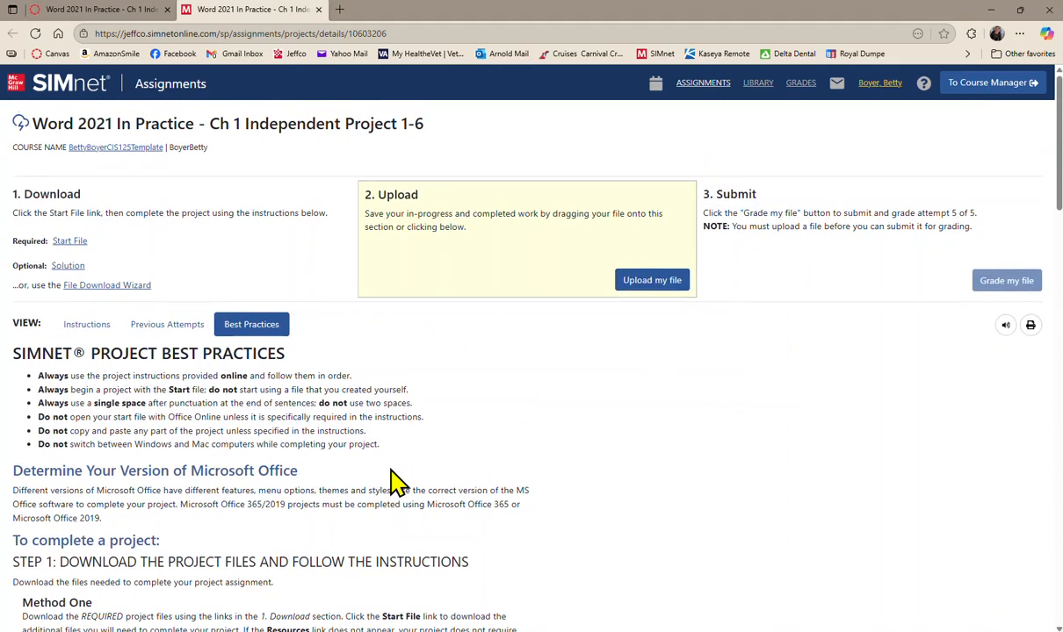
Return to the Independent Project 1-6 instructions and enlarge their text size
click(86, 326)
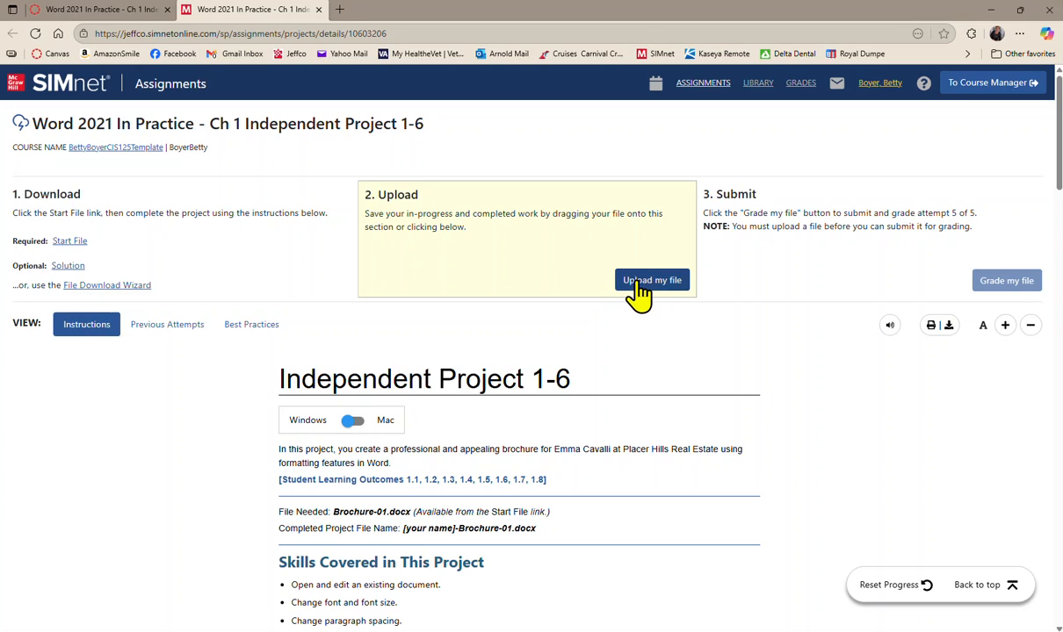
click(1005, 325)
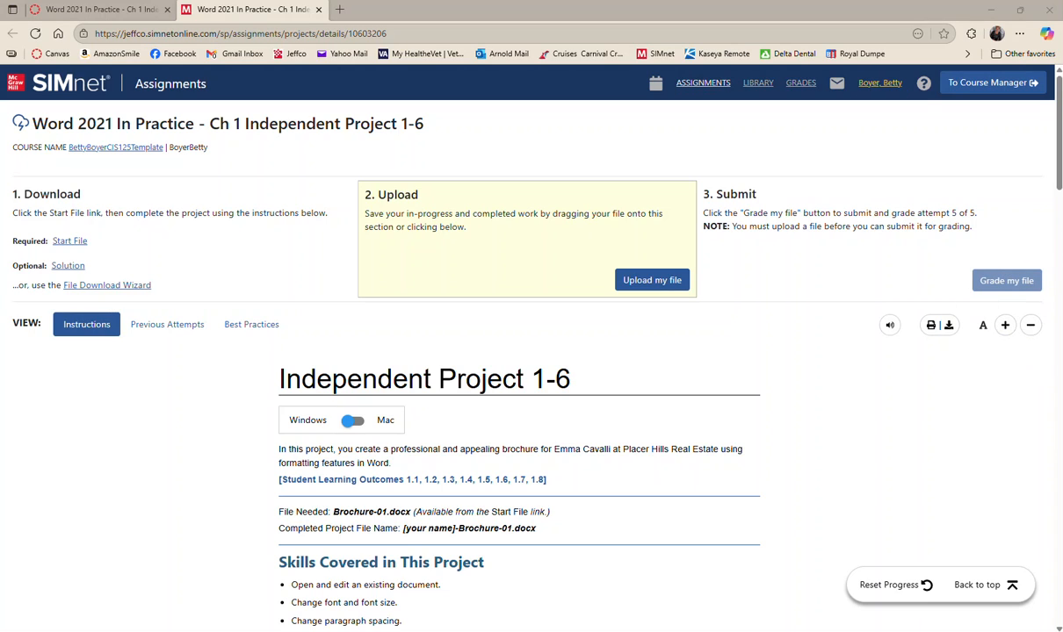
mouse_move(853, 296)
mouse_down()
mouse_move(884, 356)
mouse_move(1037, 368)
mouse_move(1055, 360)
mouse_up()
click(1004, 327)
click(1004, 326)
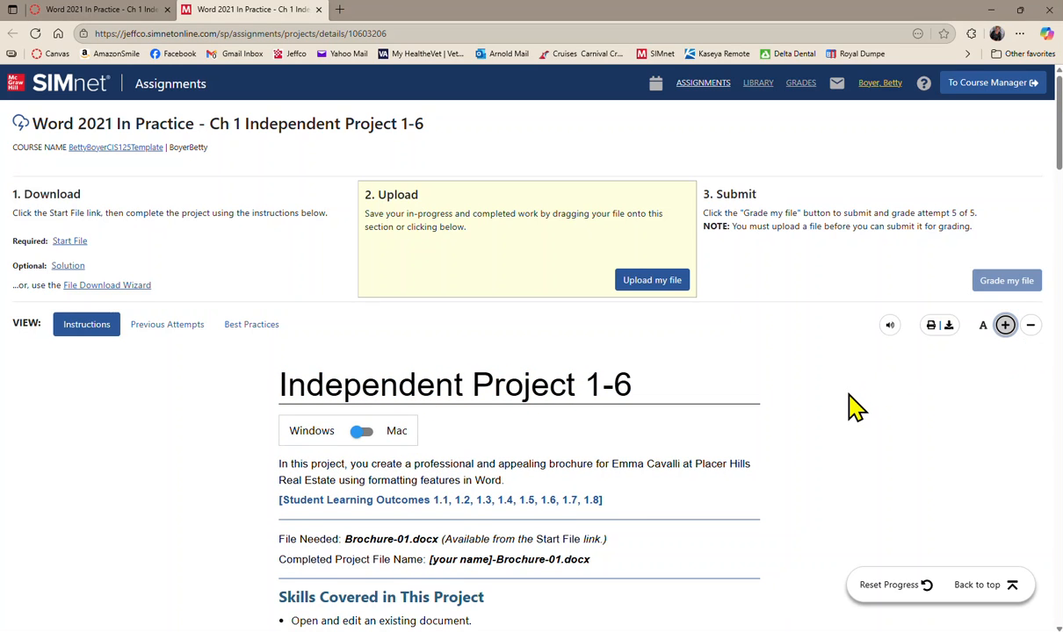
scroll(850, 405, down, 2)
scroll(851, 409, up, 1)
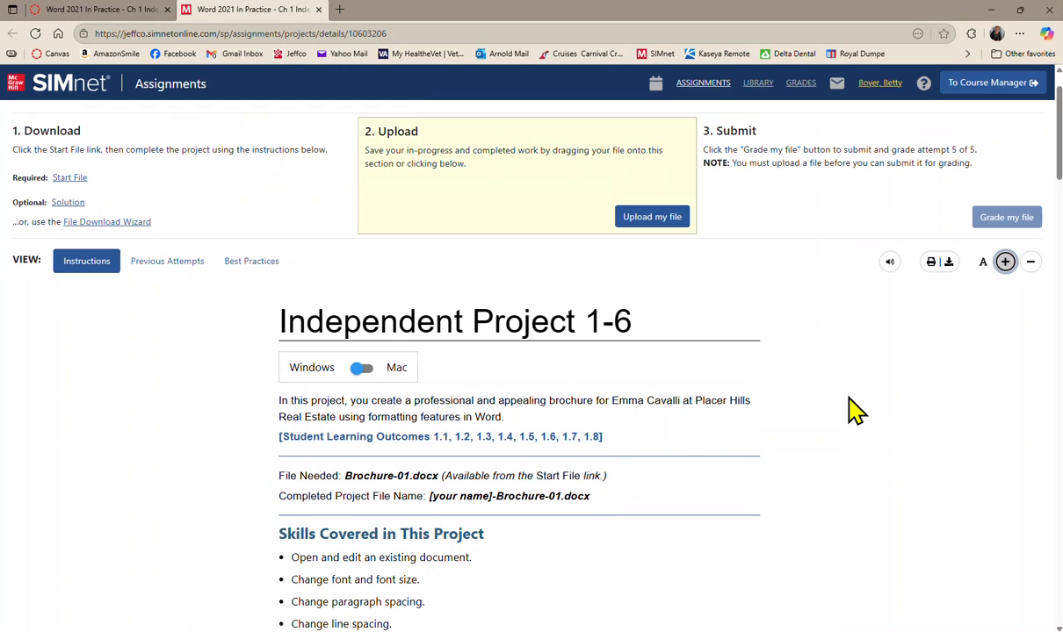
scroll(851, 408, up, 1)
scroll(851, 408, down, 2)
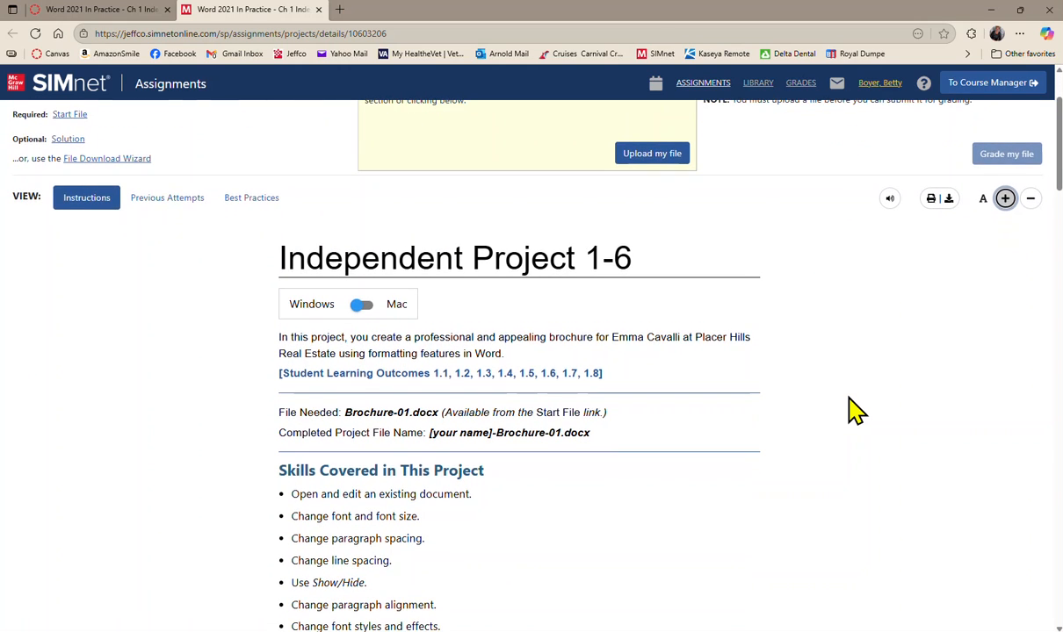
scroll(856, 410, up, 1)
scroll(856, 410, up, 1)
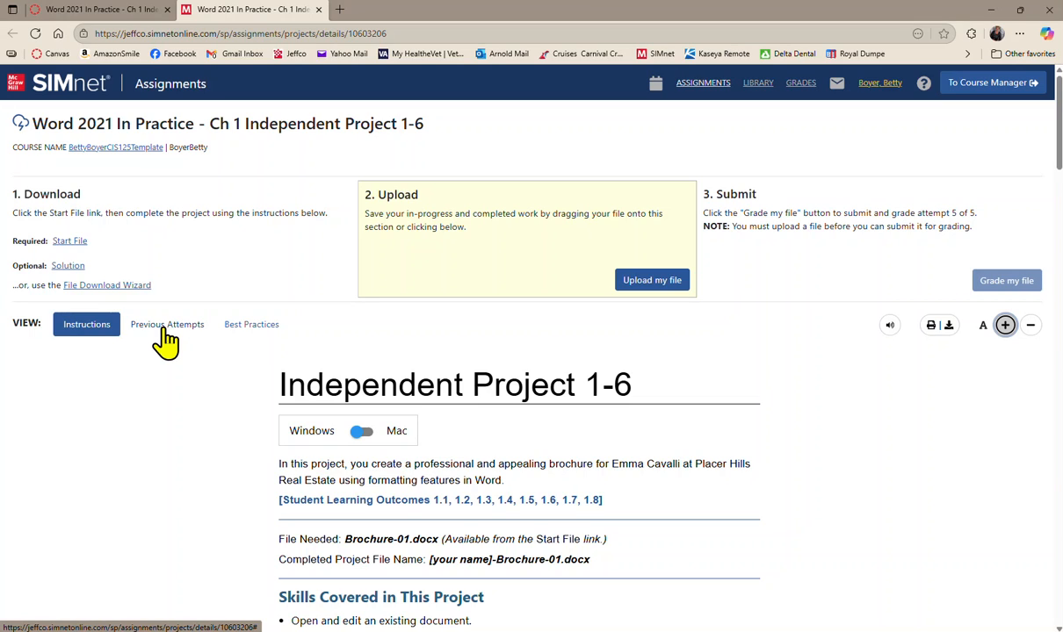
Show the project's previous attempts and review the score listed for each submission
click(165, 338)
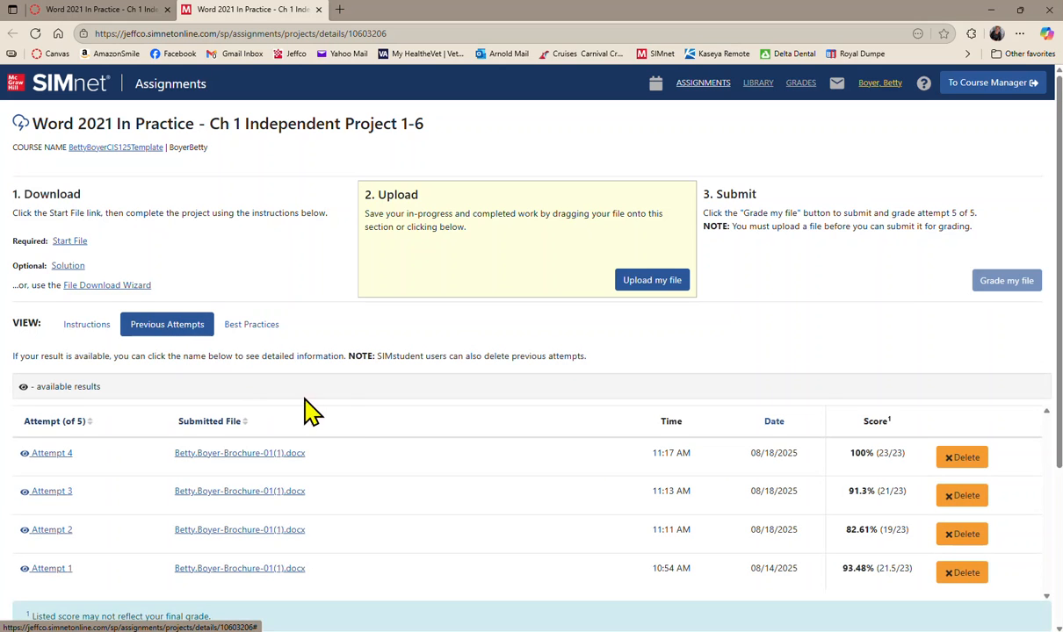
scroll(356, 429, down, 1)
scroll(356, 432, down, 1)
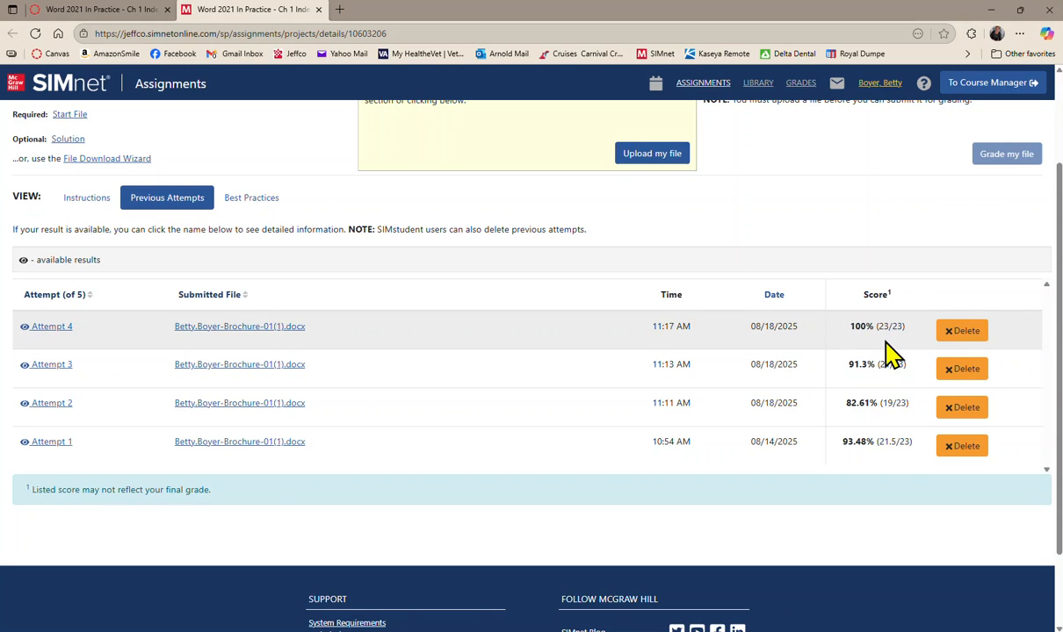
key(ctrl)
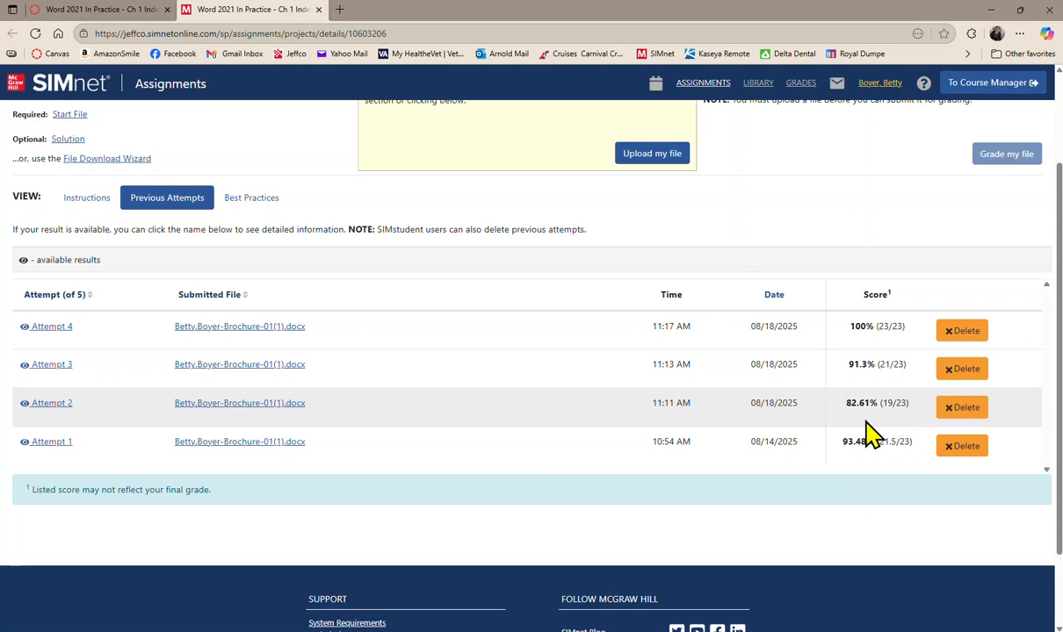
key(ctrl)
key(ctrl)
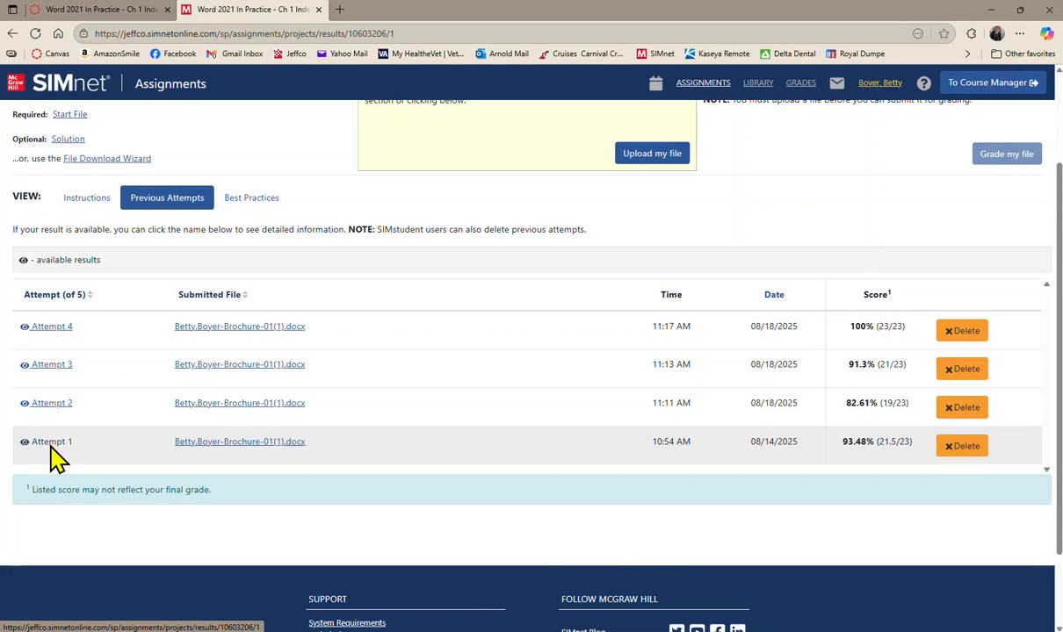
Open the results of Attempt 1 and examine the marked-up solution image alongside the partially correct items
click(52, 443)
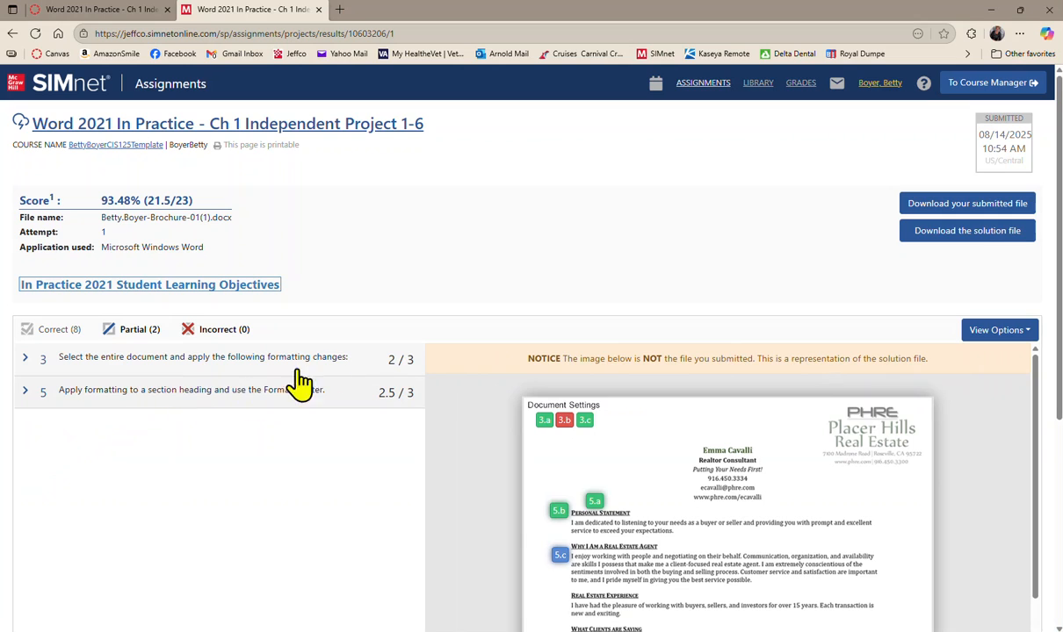
scroll(721, 404, down, 1)
scroll(725, 404, down, 1)
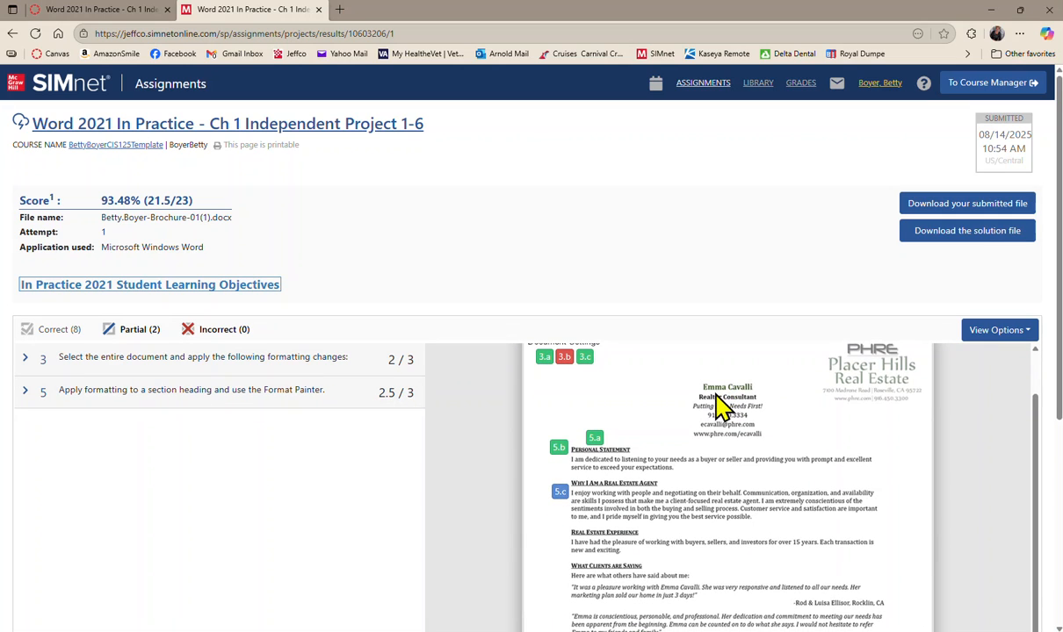
scroll(720, 407, down, 1)
scroll(718, 407, up, 2)
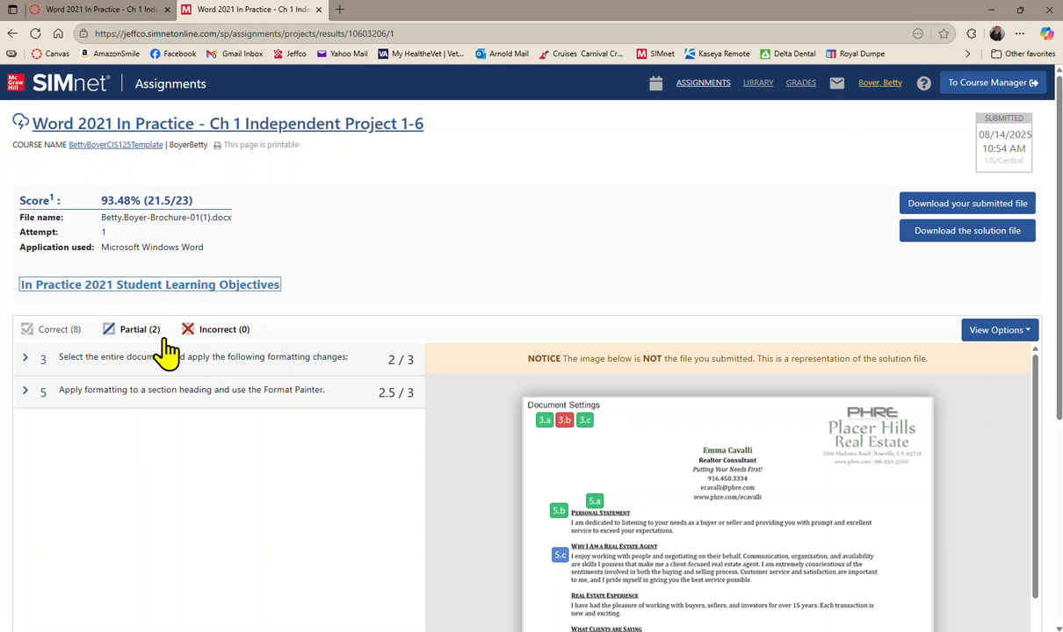
click(565, 427)
scroll(664, 478, down, 2)
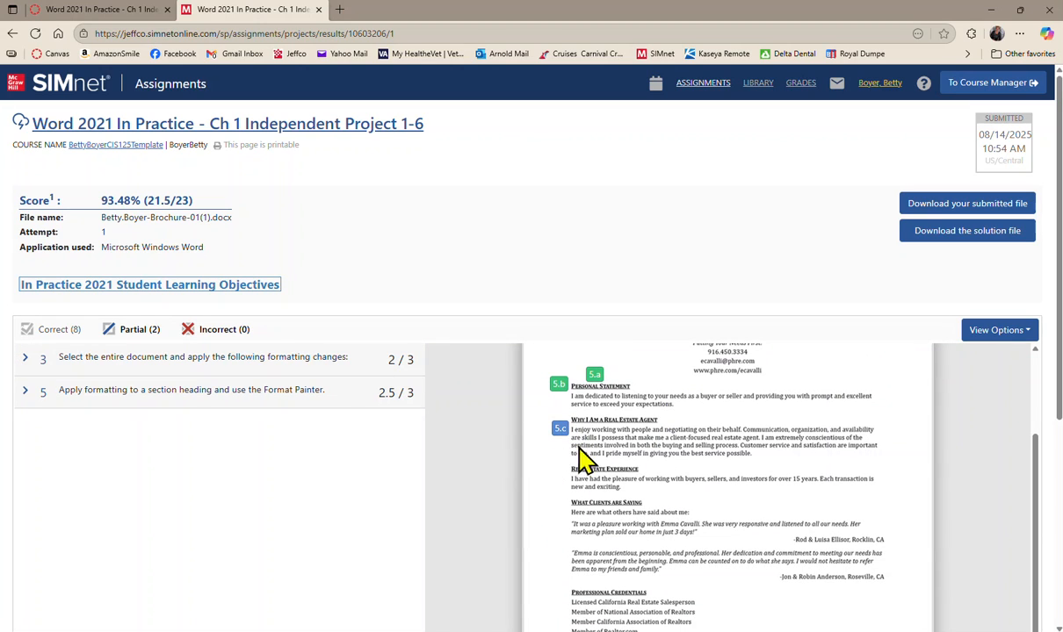
scroll(575, 456, down, 1)
scroll(571, 461, down, 2)
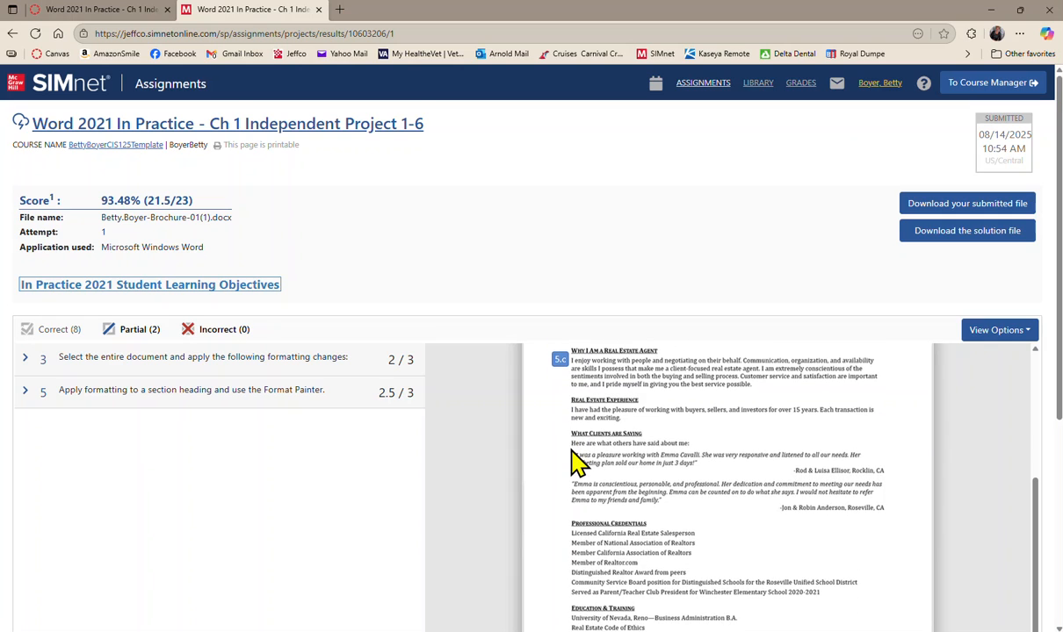
scroll(562, 474, up, 2)
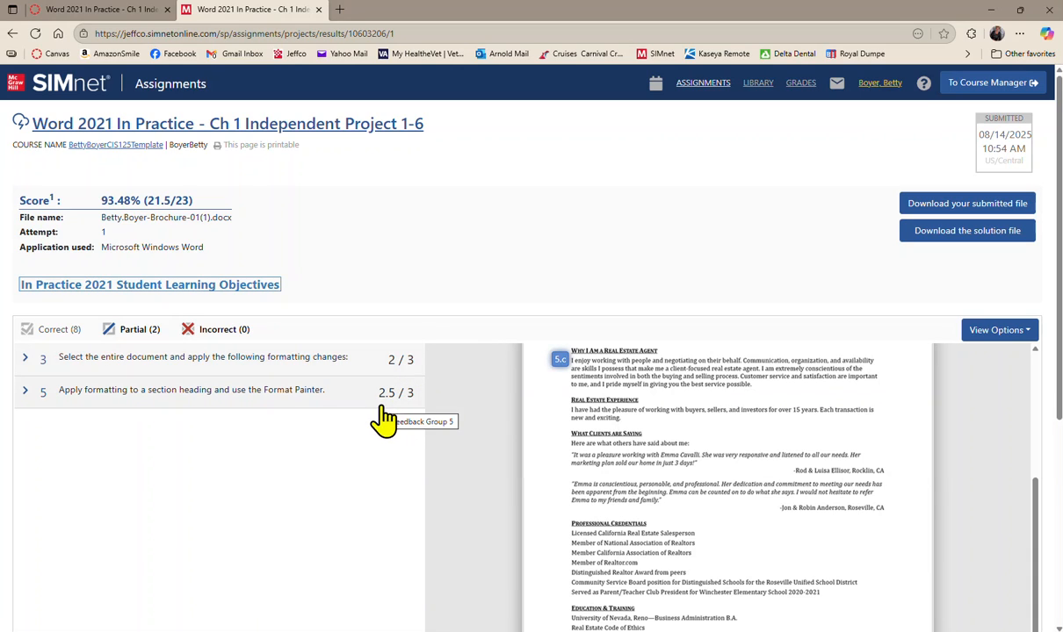
Expand item 3 on whole-document formatting changes and read the feedback for the After paragraph spacing in 3.b
click(26, 360)
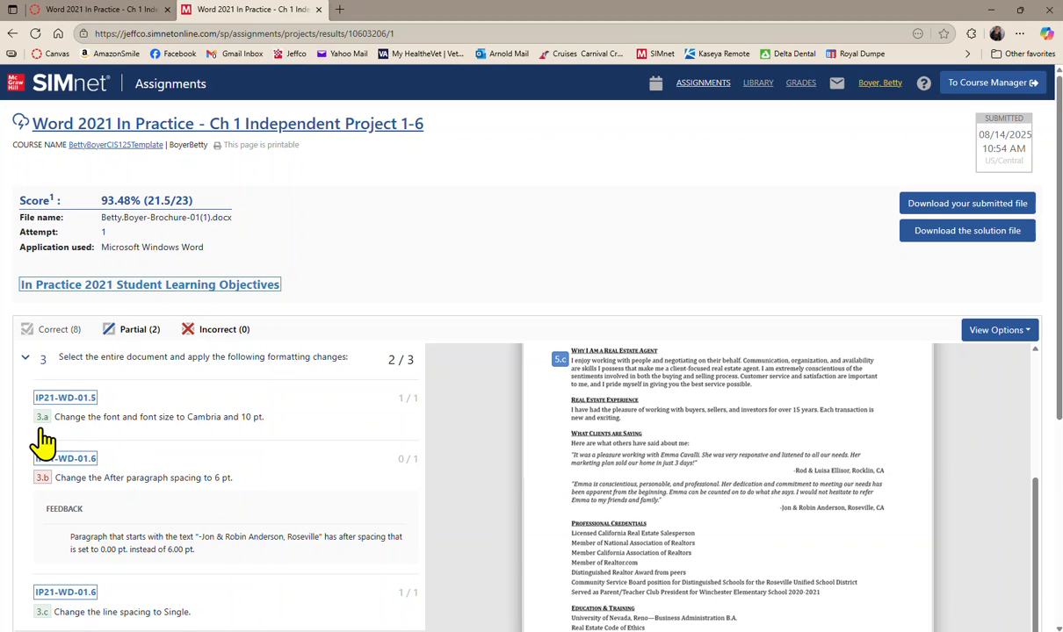
scroll(158, 439, down, 2)
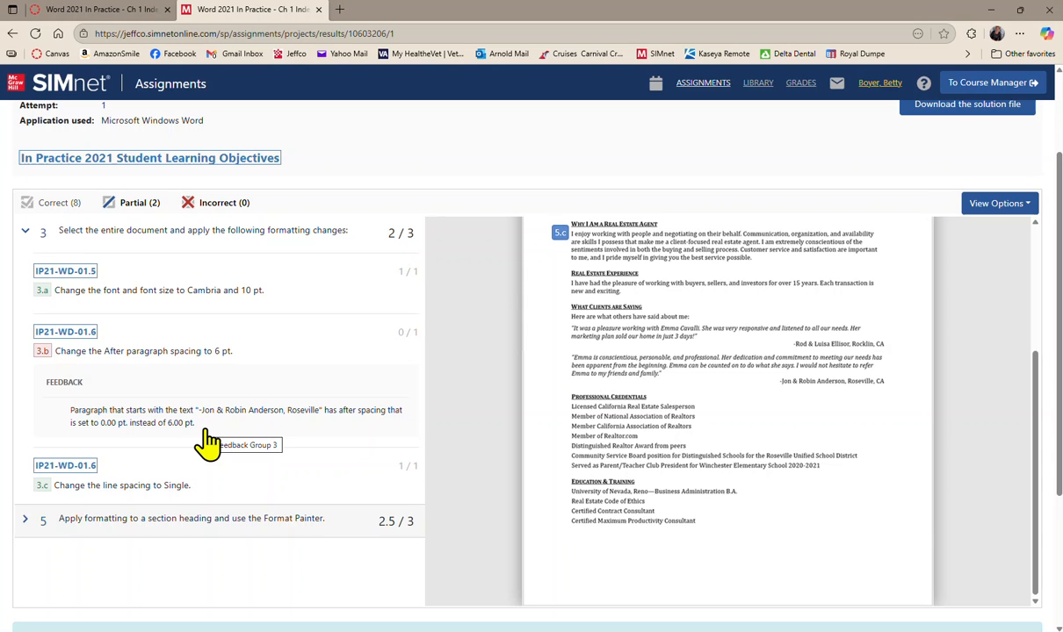
scroll(208, 443, up, 3)
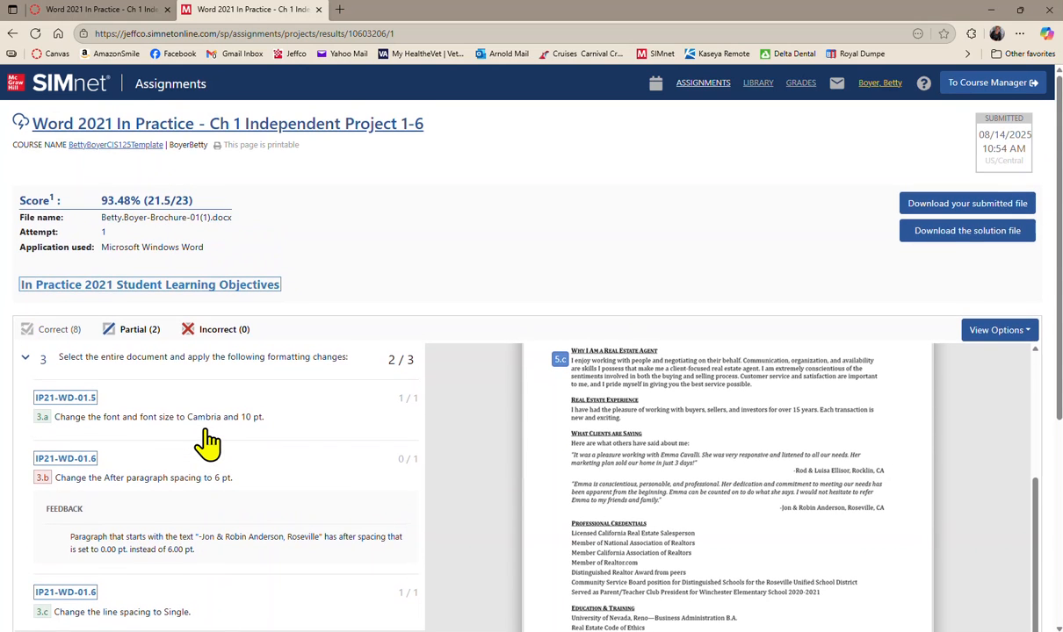
scroll(208, 444, down, 3)
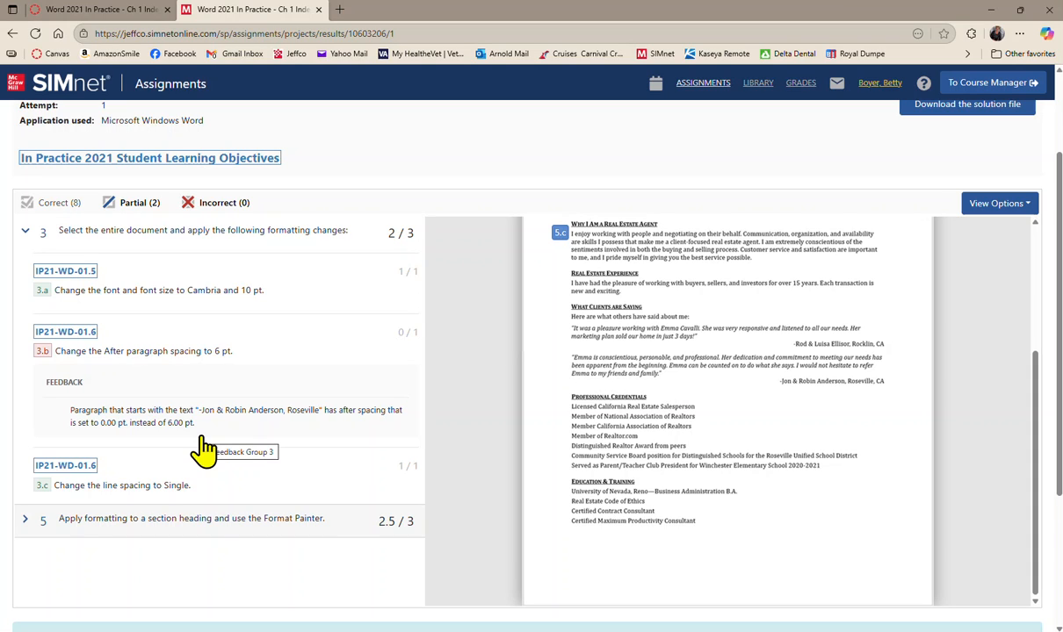
scroll(204, 449, down, 1)
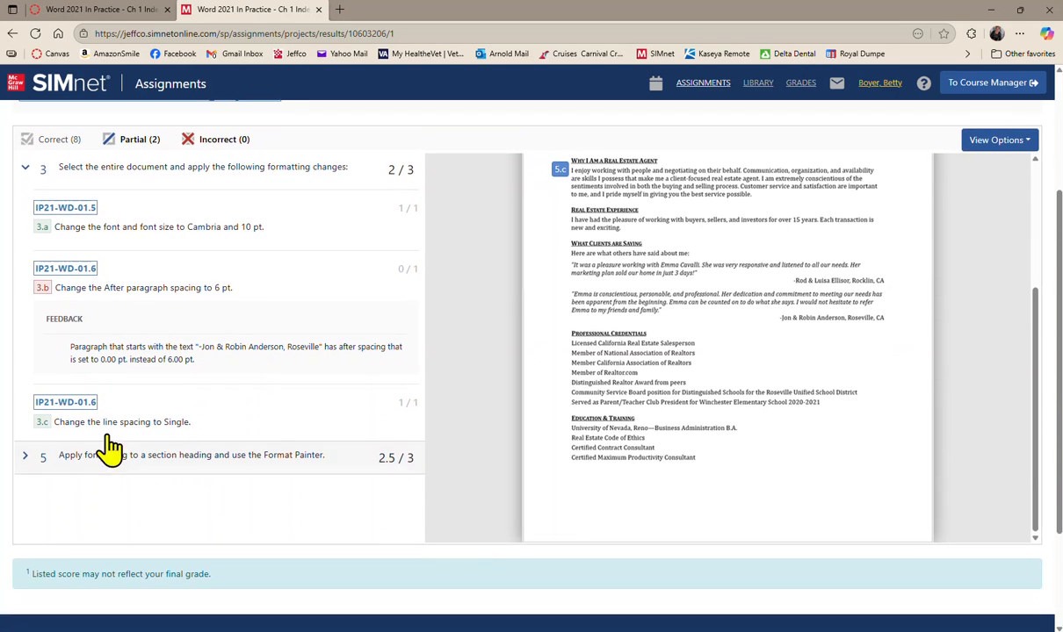
Expand item 5 on section heading formatting and read the Format Painter feedback for 5.c
click(26, 459)
scroll(219, 430, down, 1)
scroll(246, 429, down, 4)
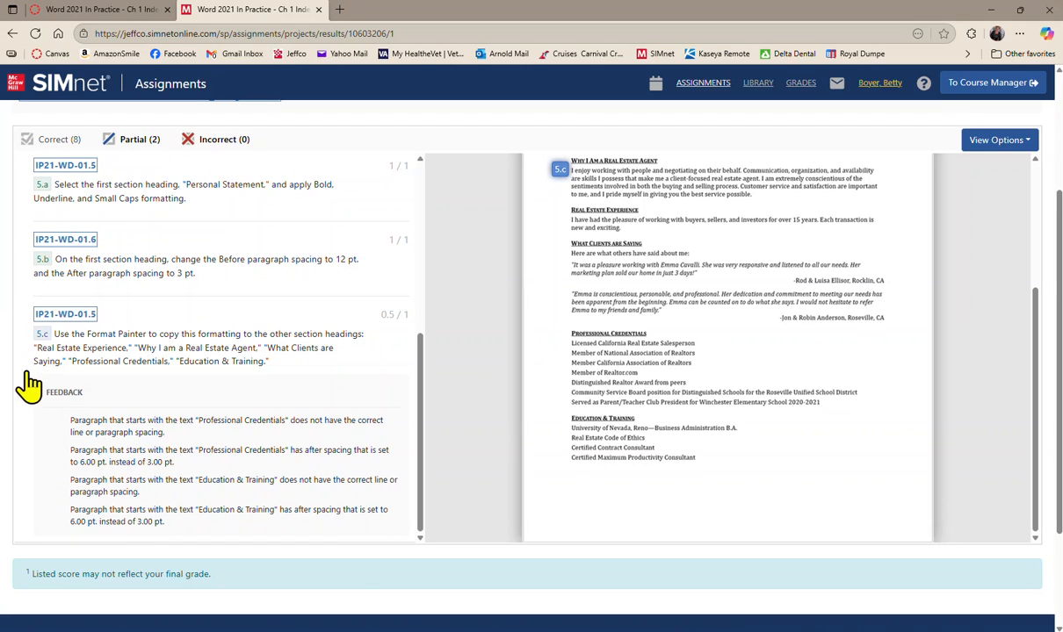
click(42, 339)
scroll(210, 435, down, 2)
scroll(255, 419, up, 1)
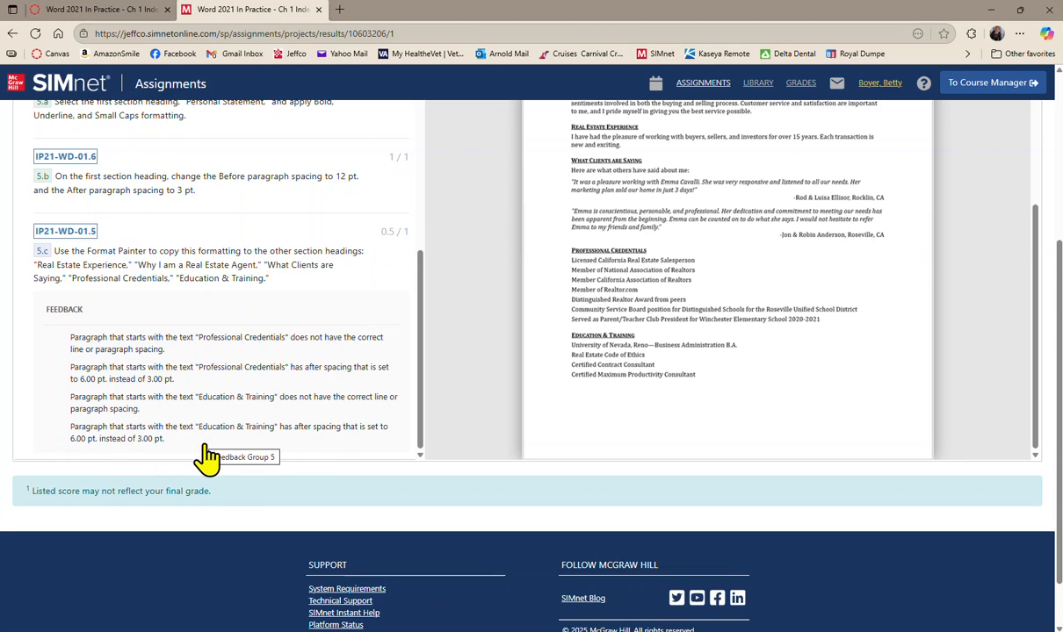
scroll(206, 455, up, 3)
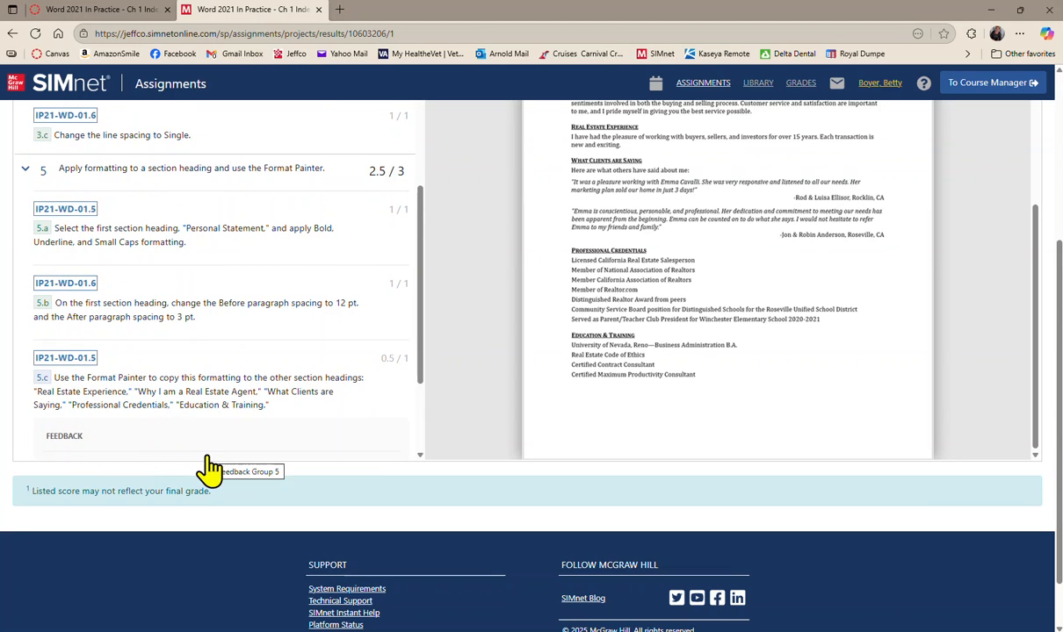
scroll(209, 470, up, 5)
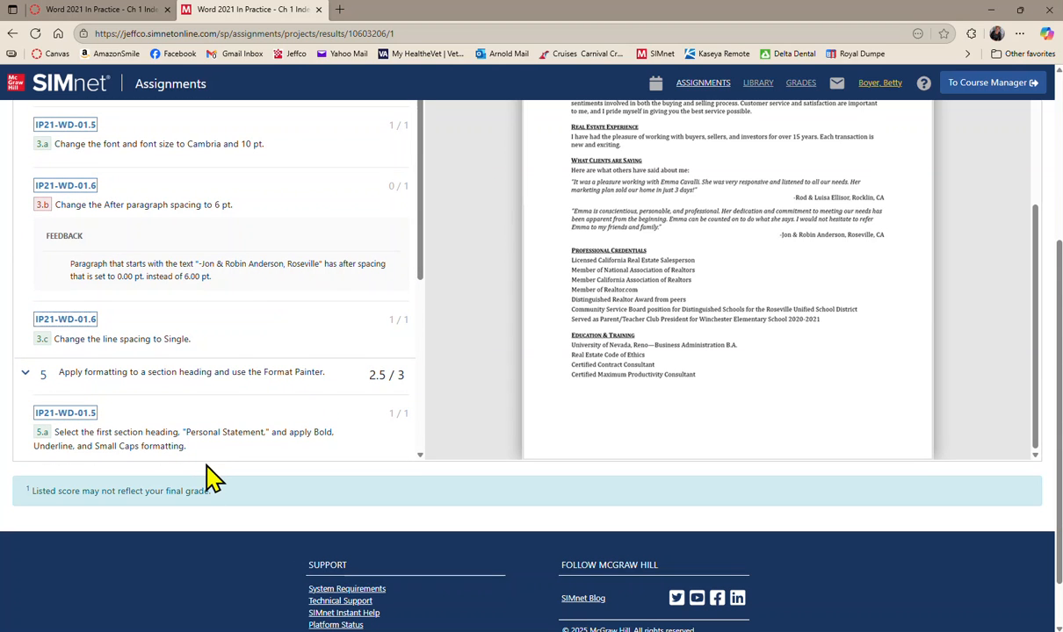
scroll(211, 468, up, 3)
scroll(207, 478, up, 2)
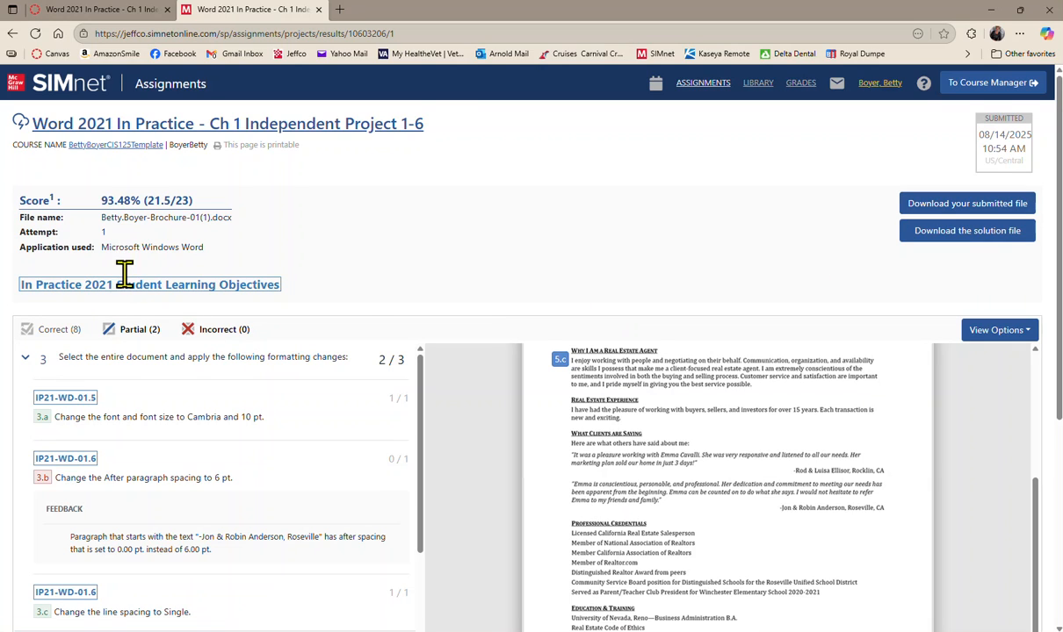
Return from the attempt results to the Independent Project 1-6 instructions and review the skills covered and steps to complete
click(13, 33)
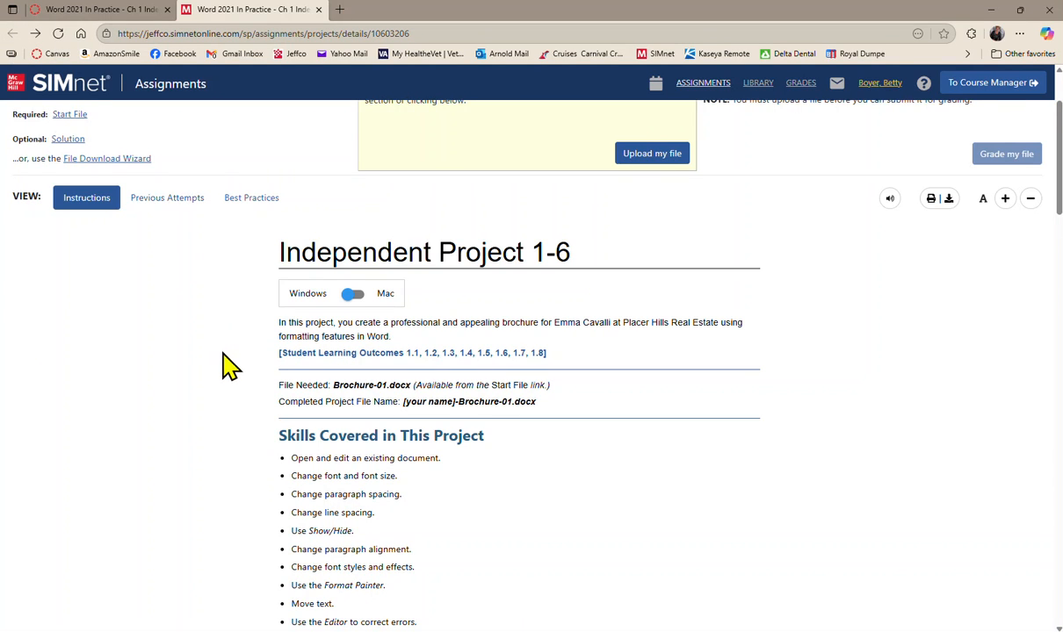
scroll(219, 360, up, 2)
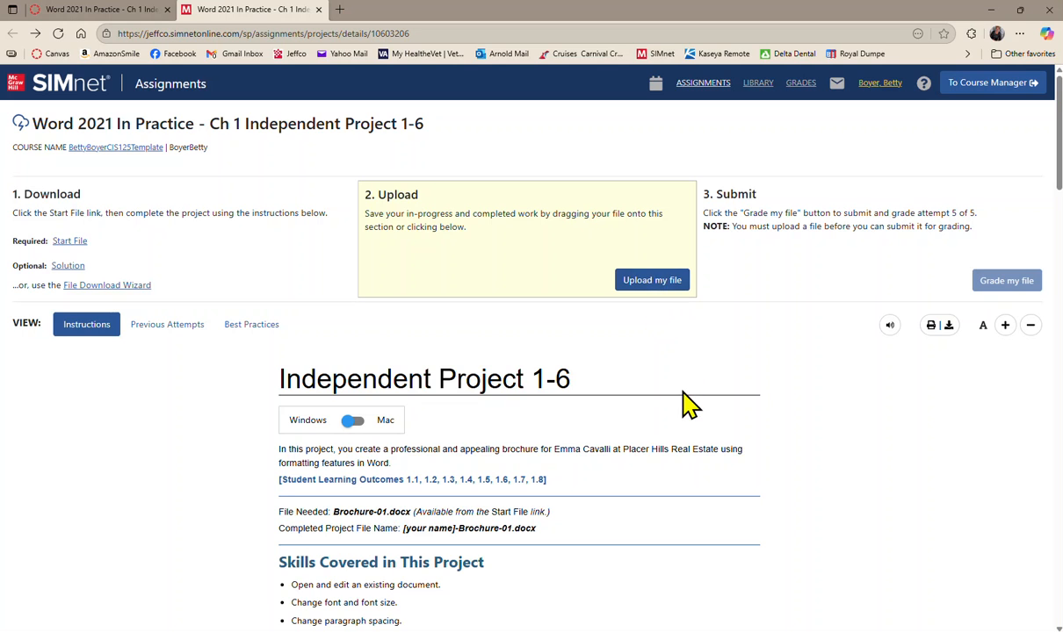
scroll(690, 413, down, 3)
scroll(580, 386, down, 1)
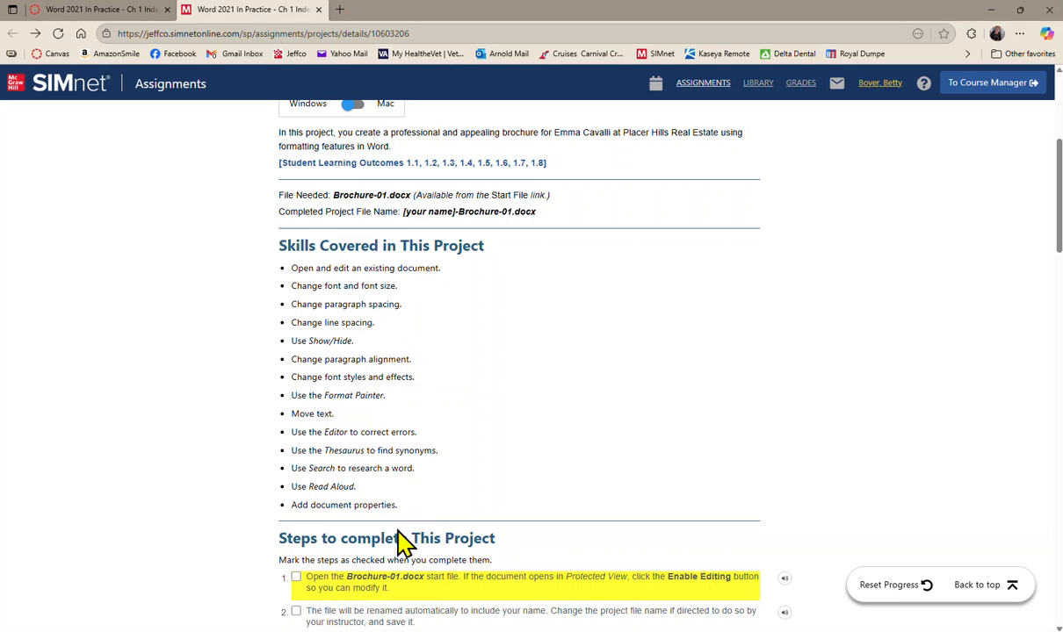
scroll(579, 413, down, 1)
scroll(580, 413, down, 2)
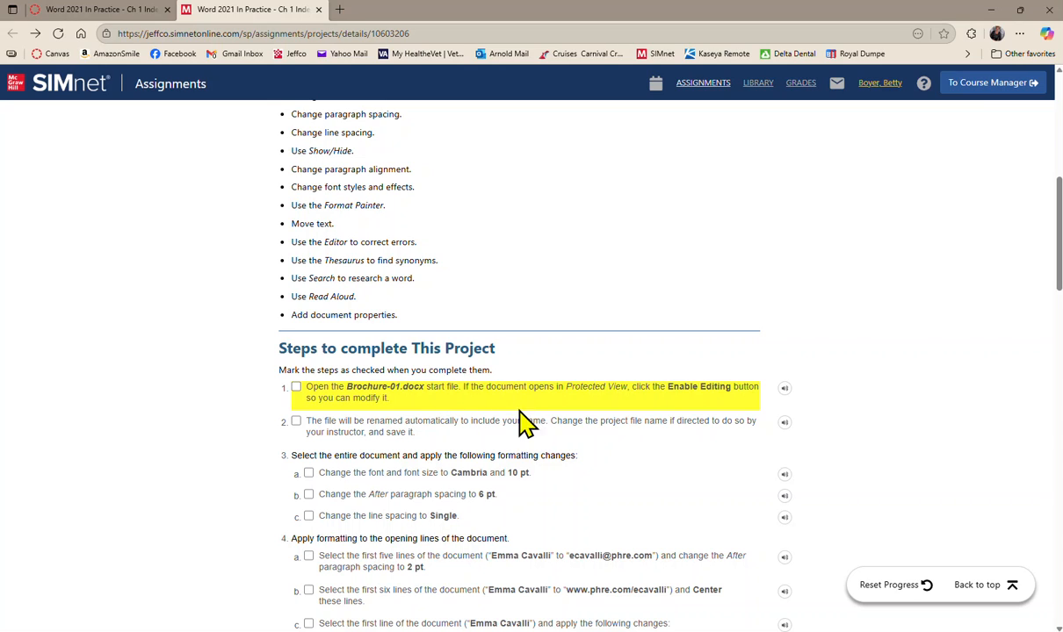
Mark instruction steps 1 and 2 as completed and clear both check marks again
click(296, 387)
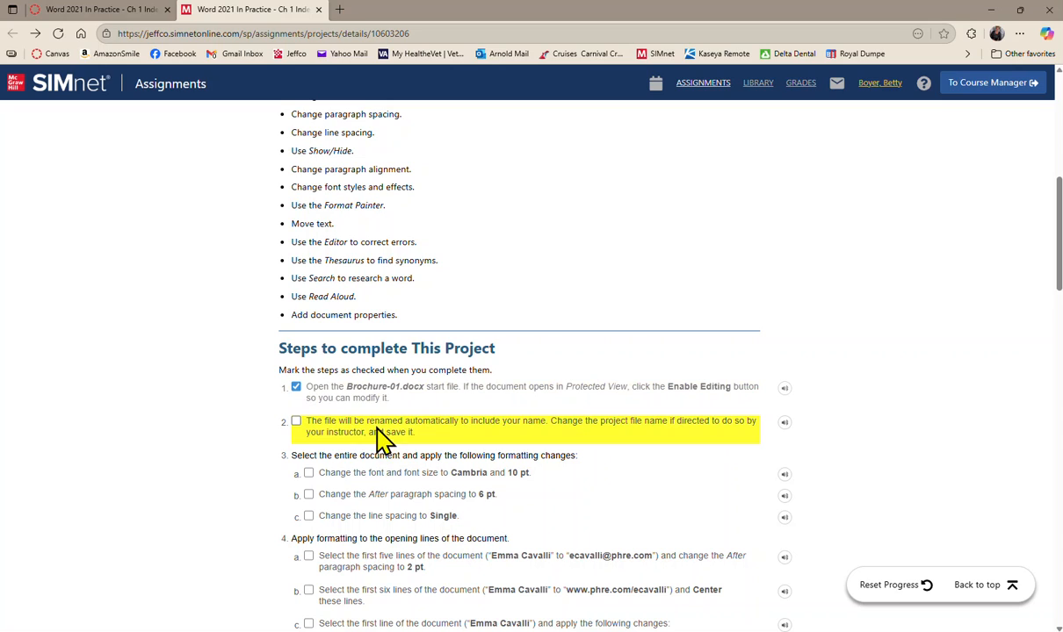
click(296, 423)
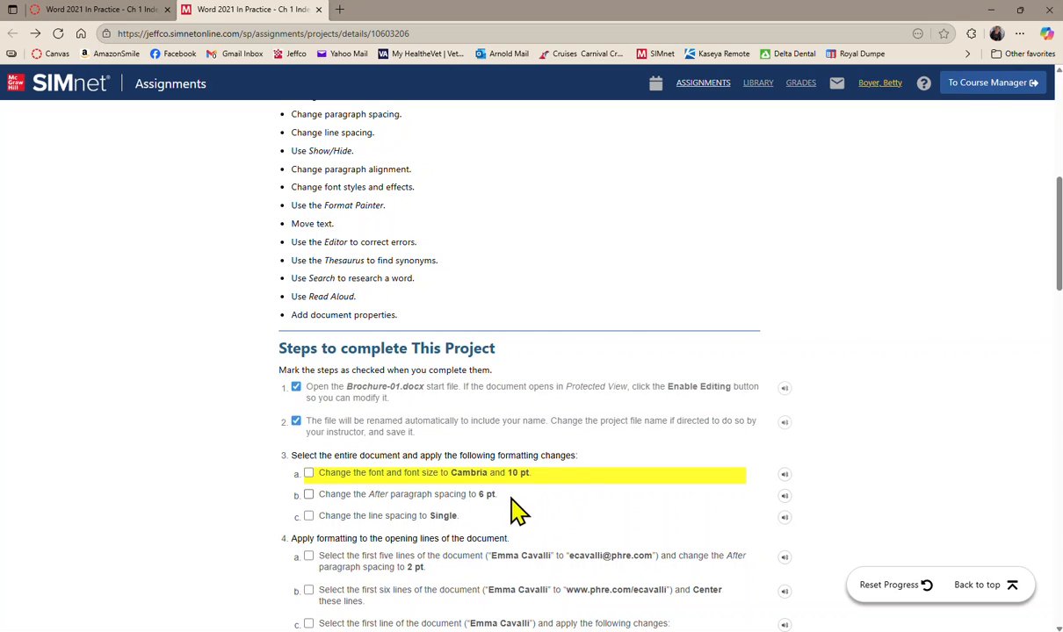
click(297, 423)
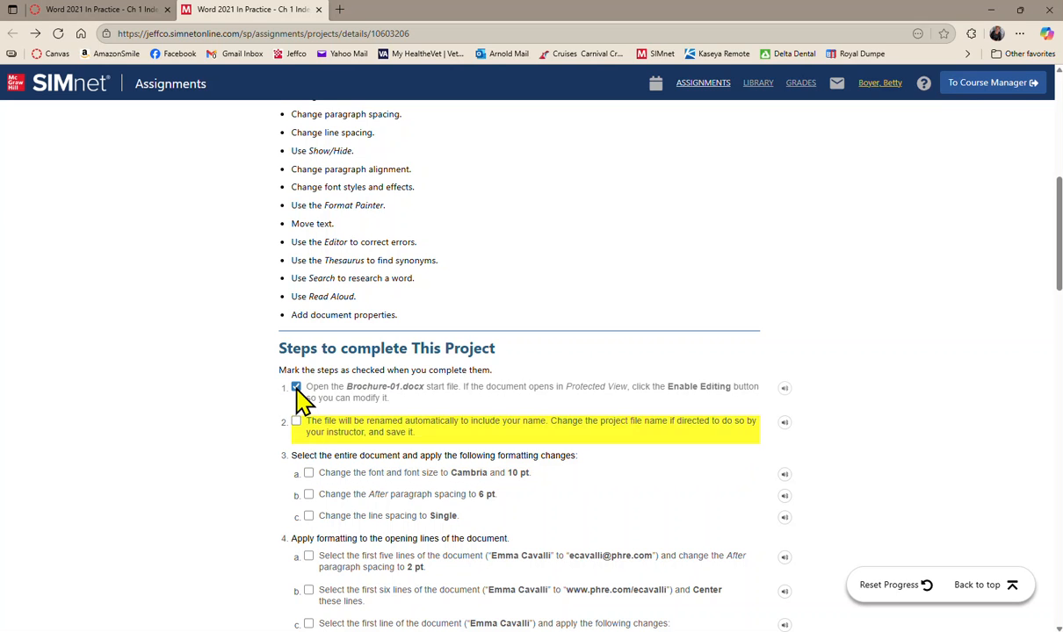
click(296, 388)
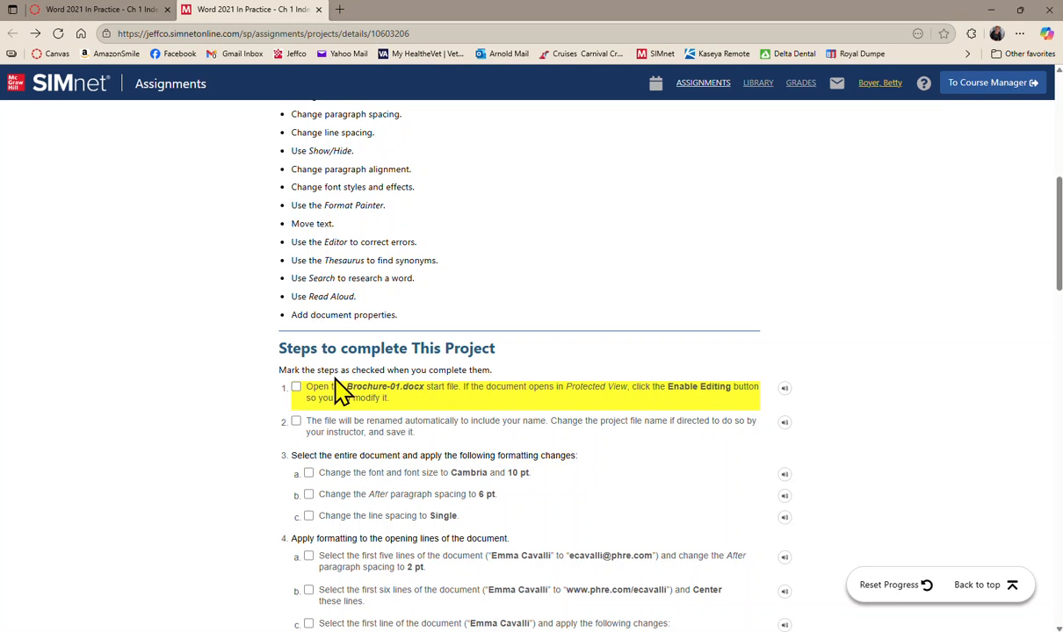
Download the project's required start file, open the downloaded brochure document in Word and look through its pages
scroll(536, 434, up, 3)
scroll(535, 434, up, 3)
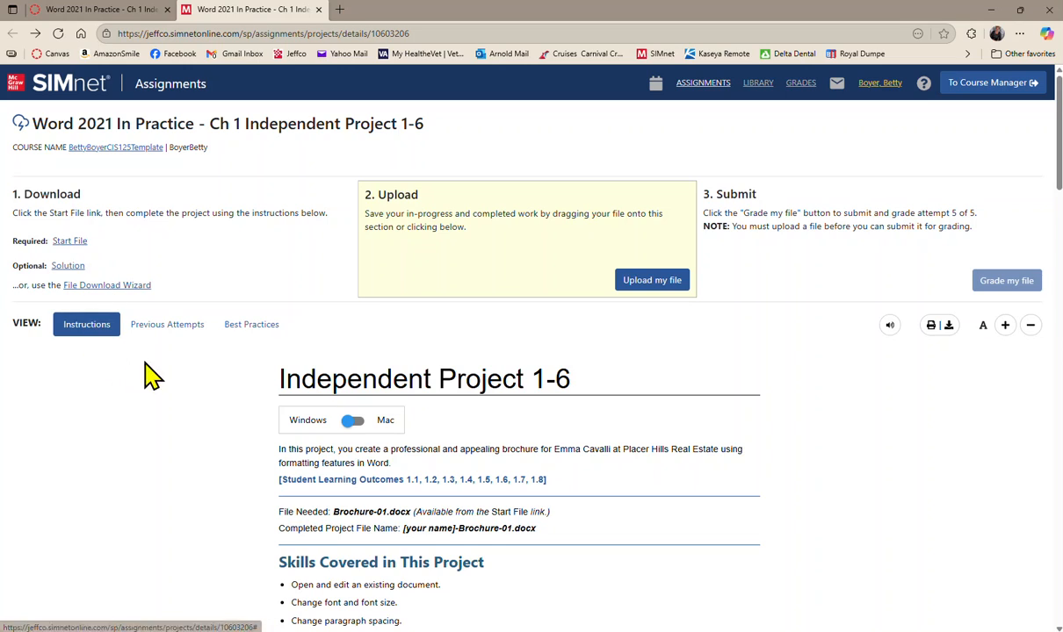
click(81, 613)
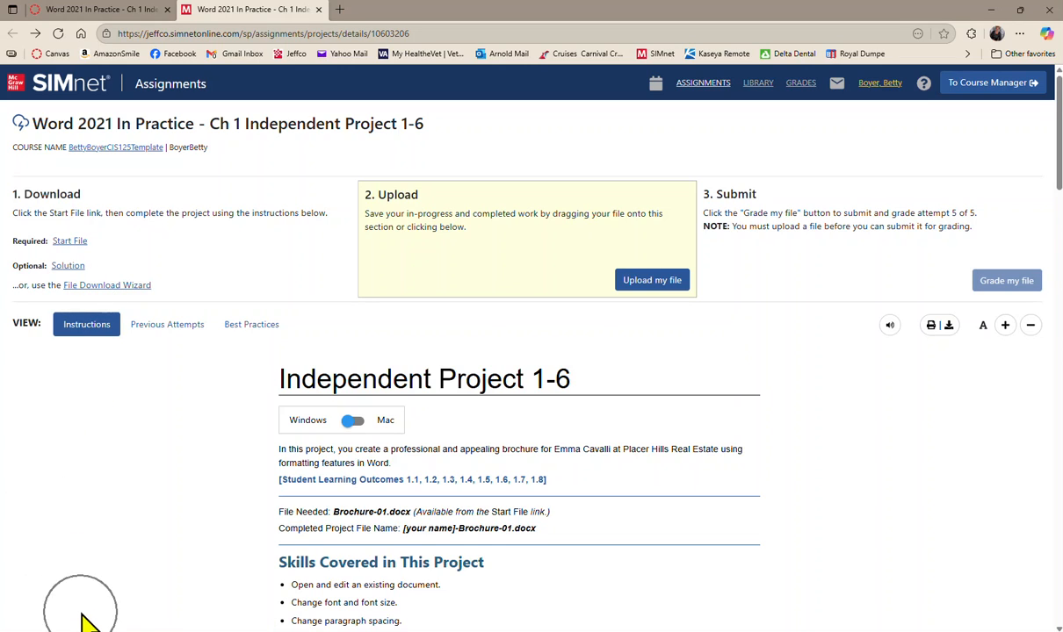
click(77, 244)
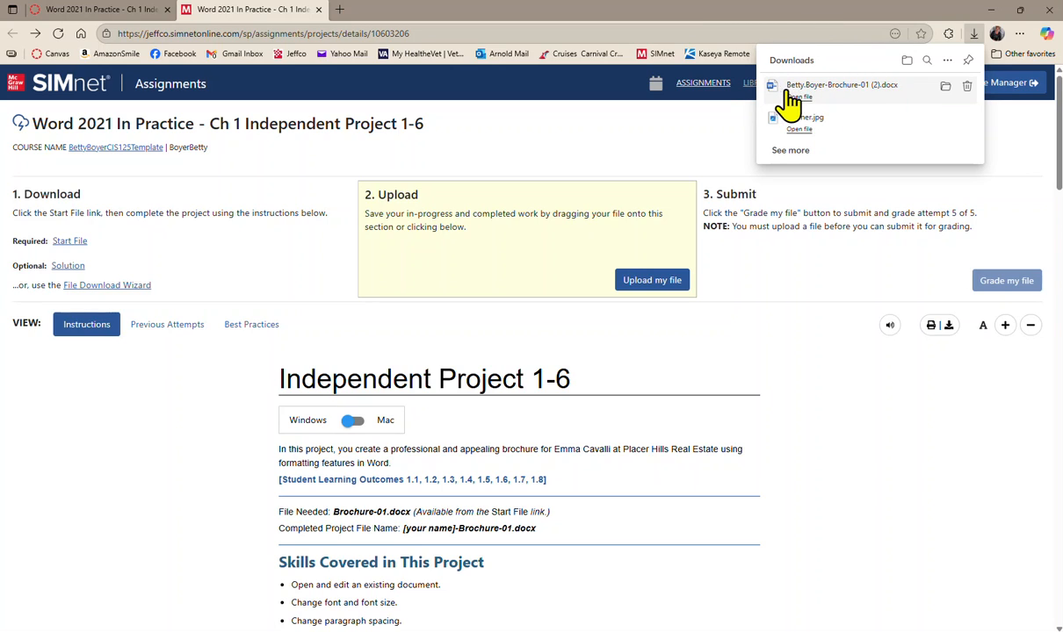
click(842, 99)
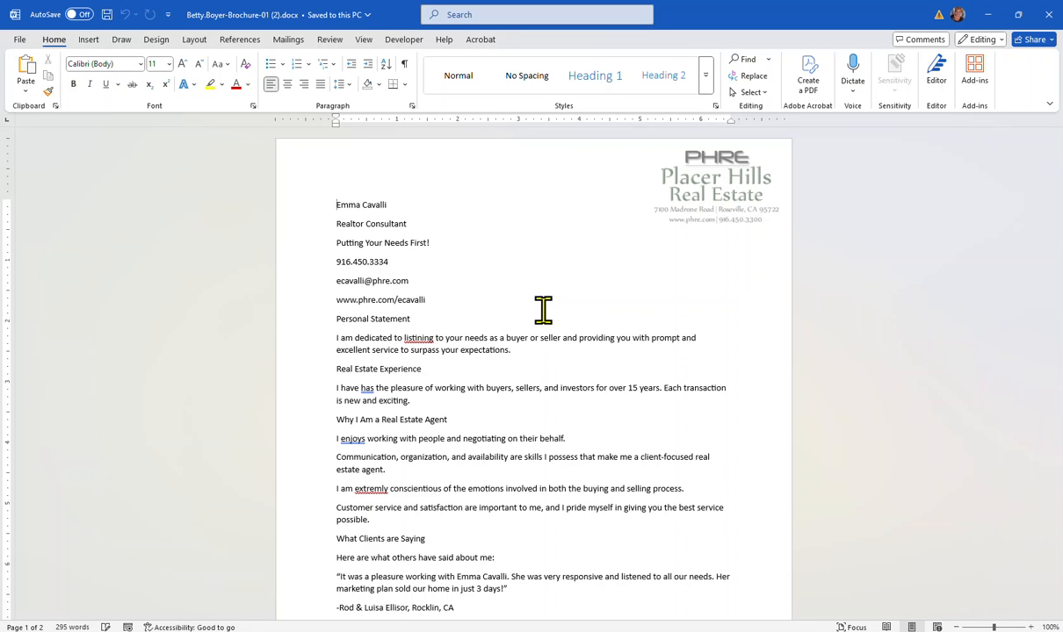
scroll(510, 268, down, 3)
scroll(511, 354, down, 3)
scroll(511, 363, up, 6)
Browse the save locations for a copy of the brochure document and cancel without saving
click(16, 44)
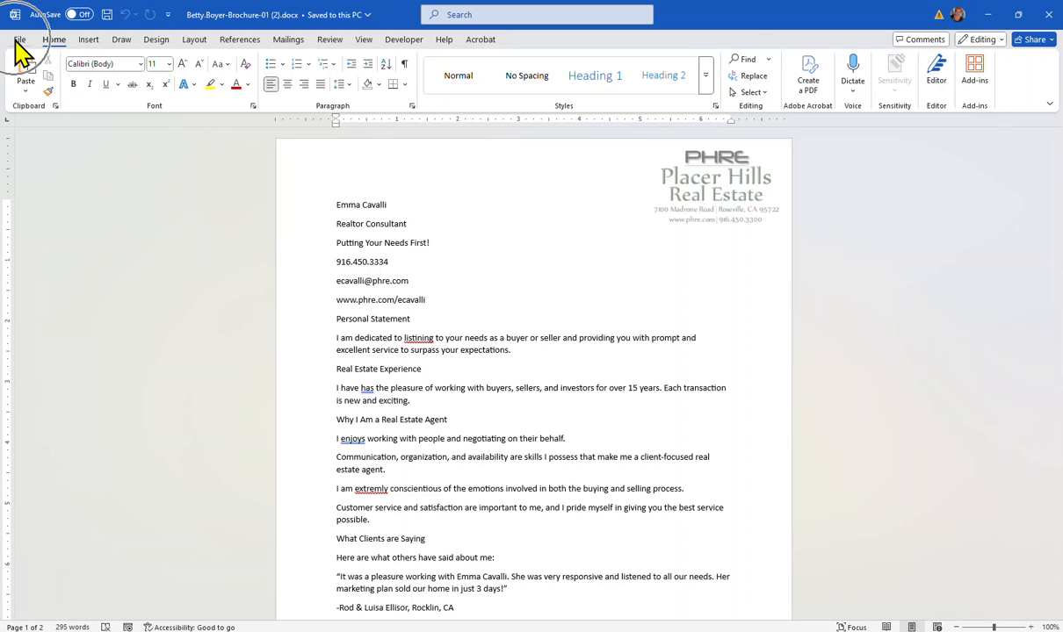
click(19, 41)
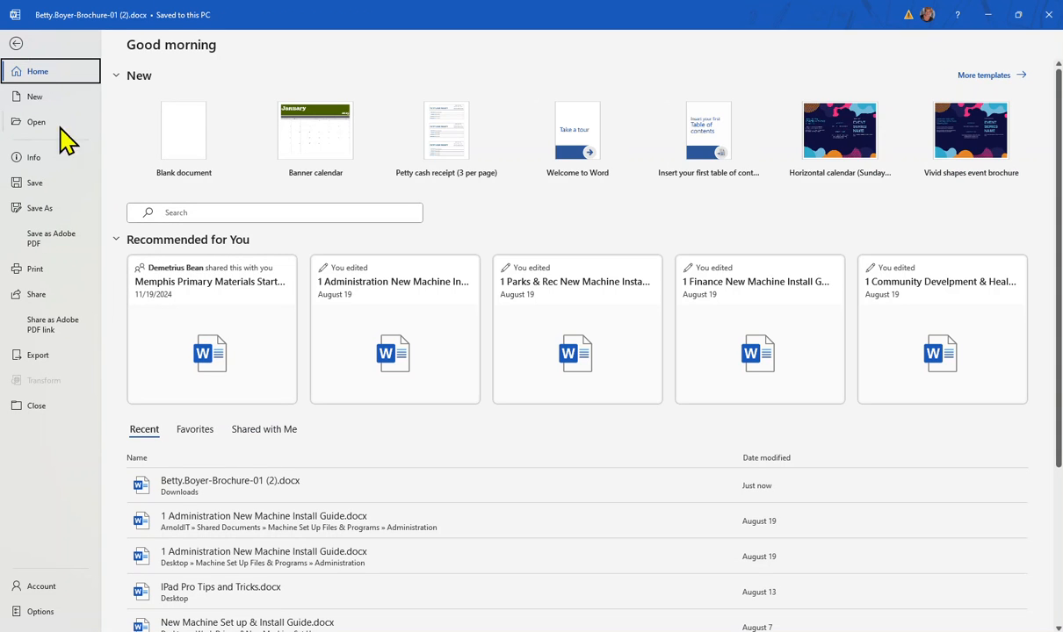
click(42, 211)
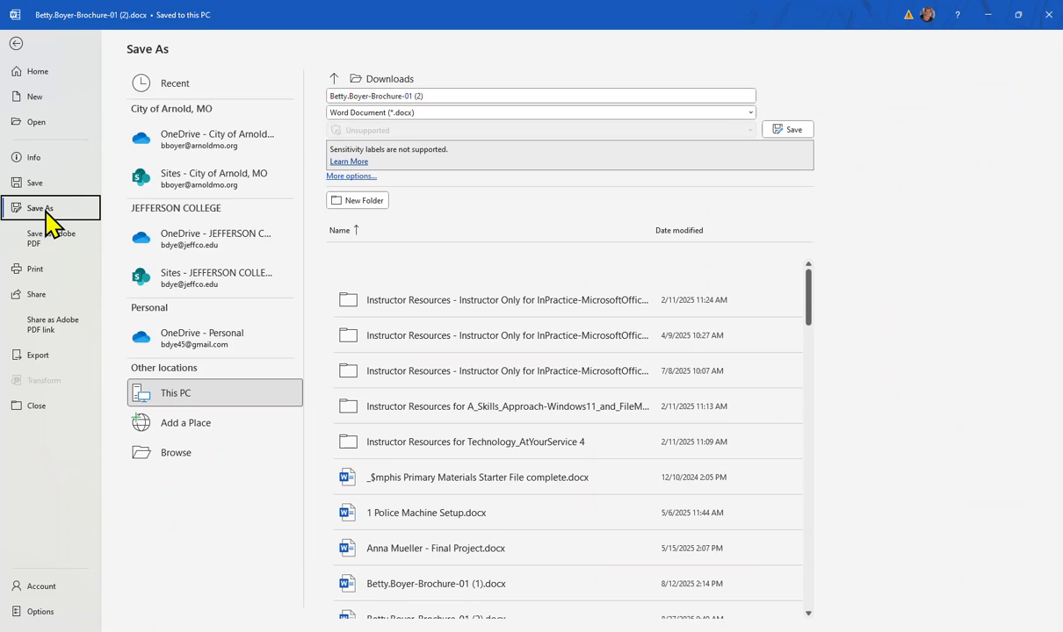
click(174, 455)
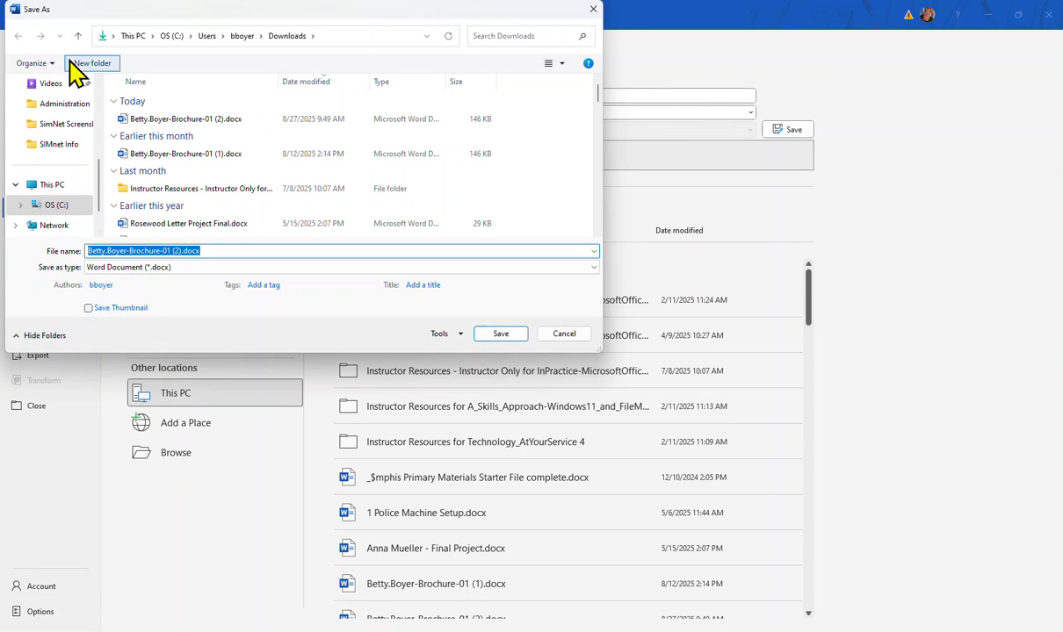
scroll(66, 233, down, 1)
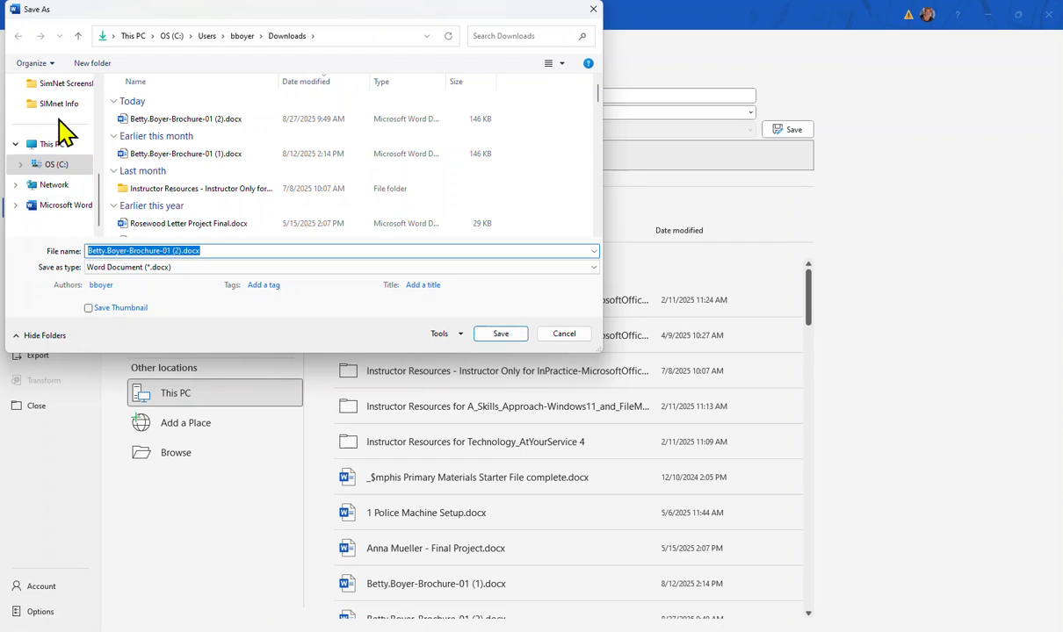
scroll(82, 202, up, 5)
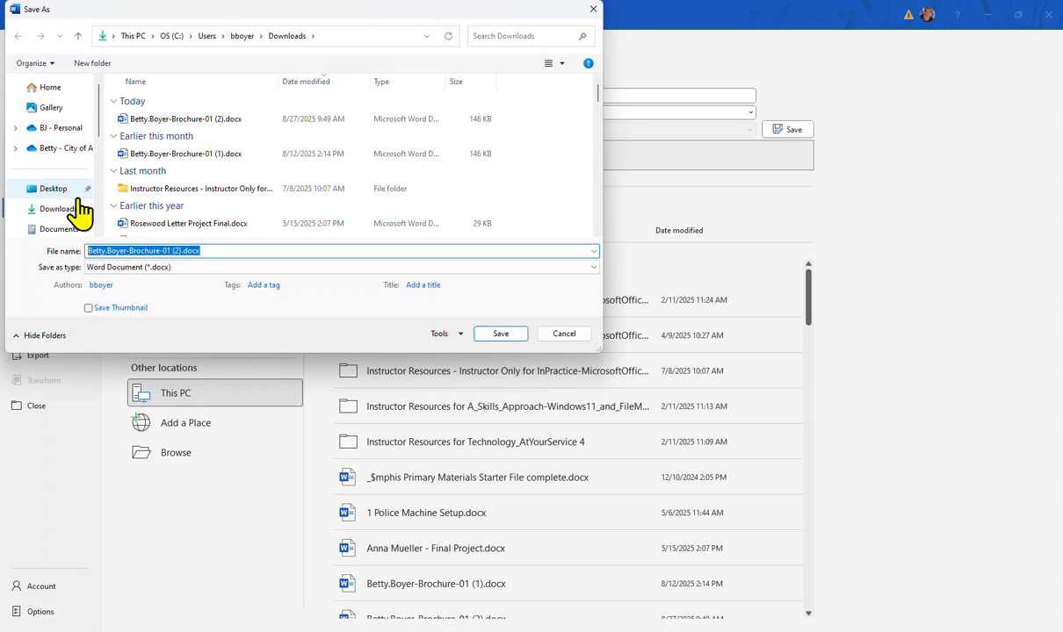
click(567, 335)
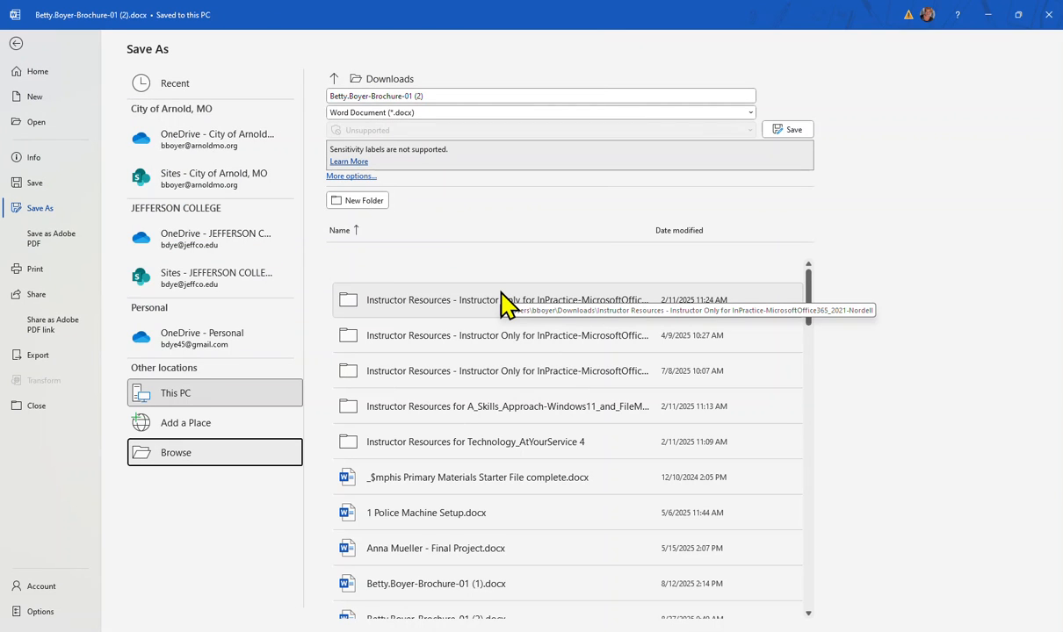
click(16, 43)
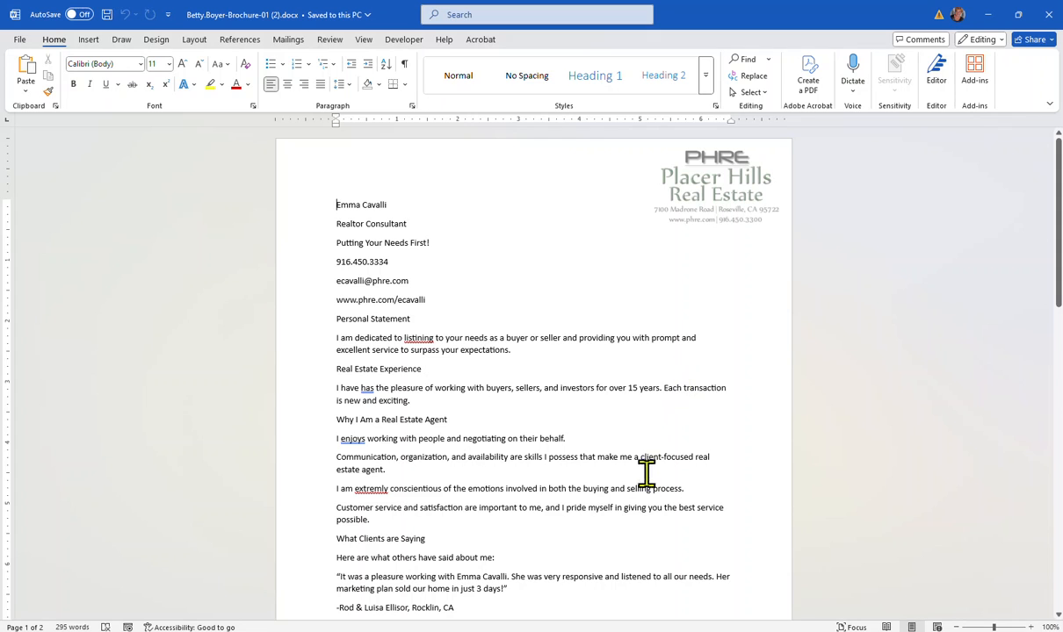
Switch to the browser, move the SIMnet project tab out of its window, and return to the brochure document in Word
mouse_move(548, 631)
click(547, 598)
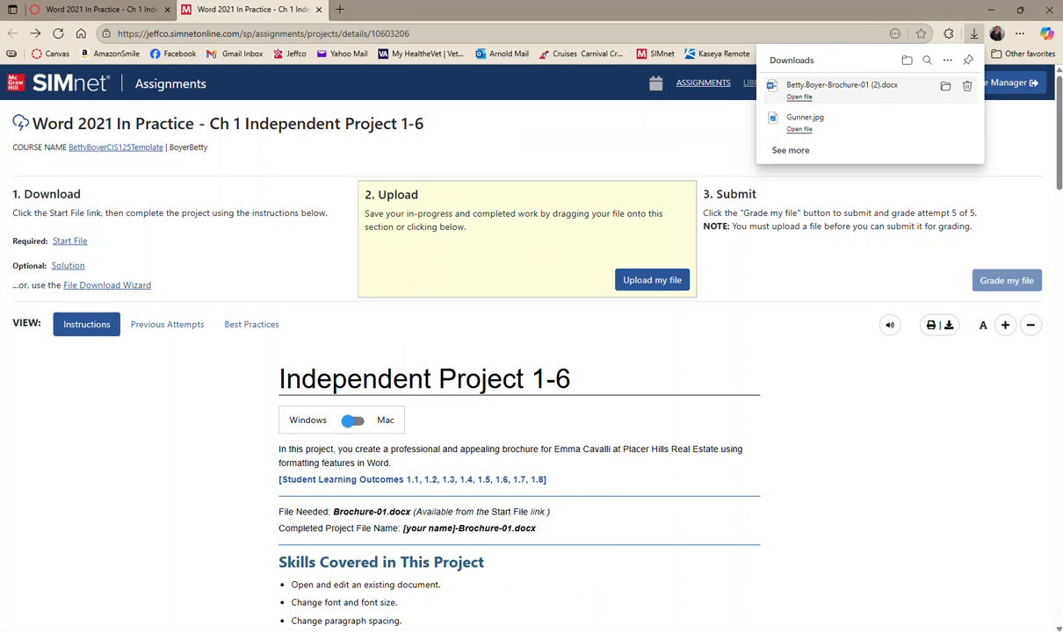
drag(279, 11, 1062, 13)
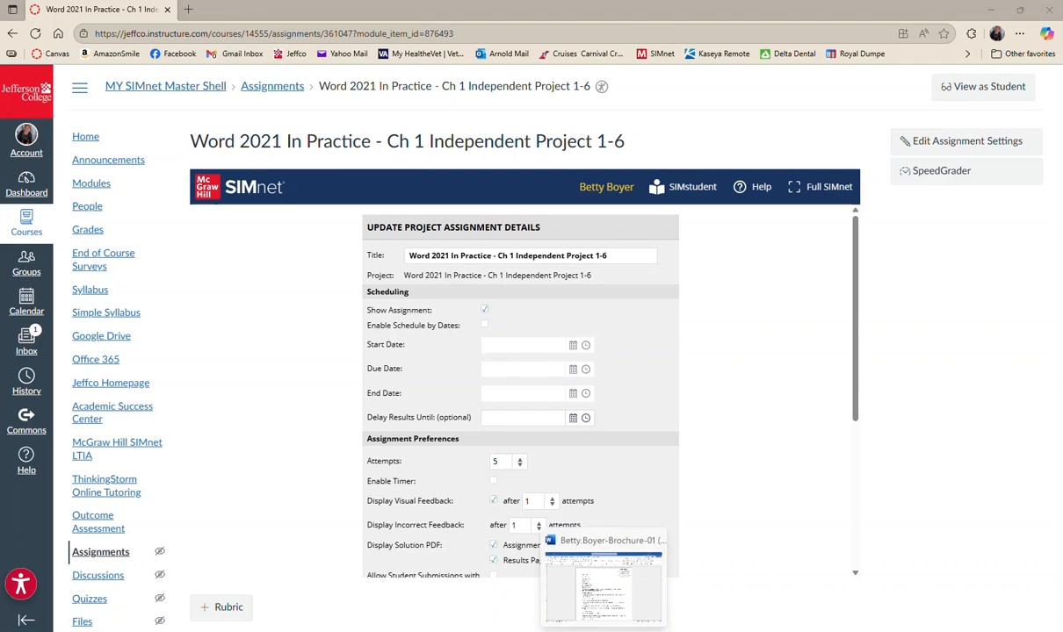
click(579, 562)
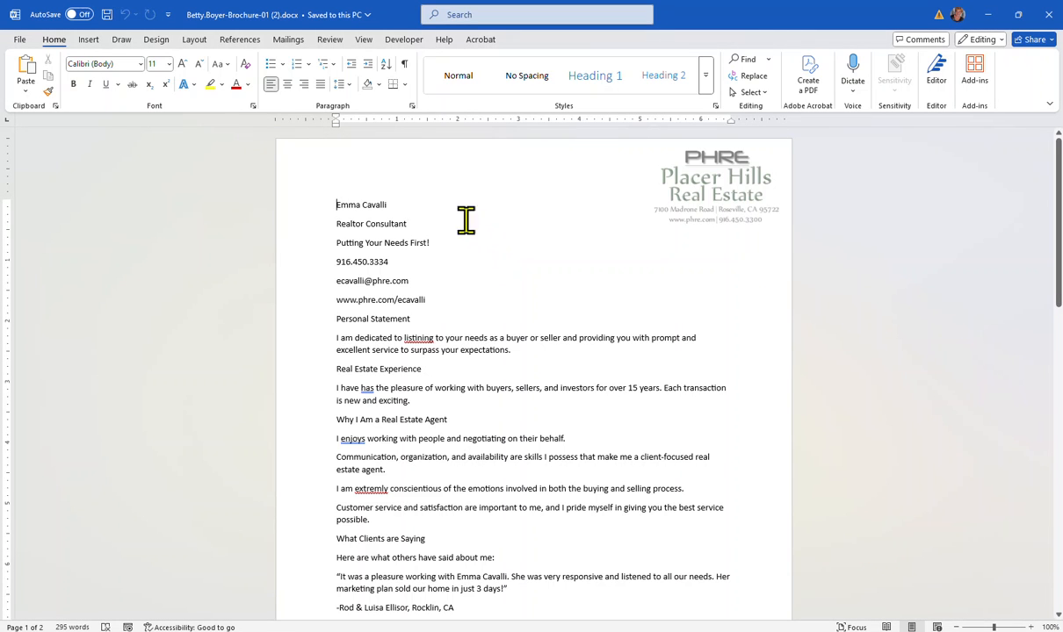
Select all the brochure text from the first line to the last, and clear the selection
drag(334, 200, 605, 606)
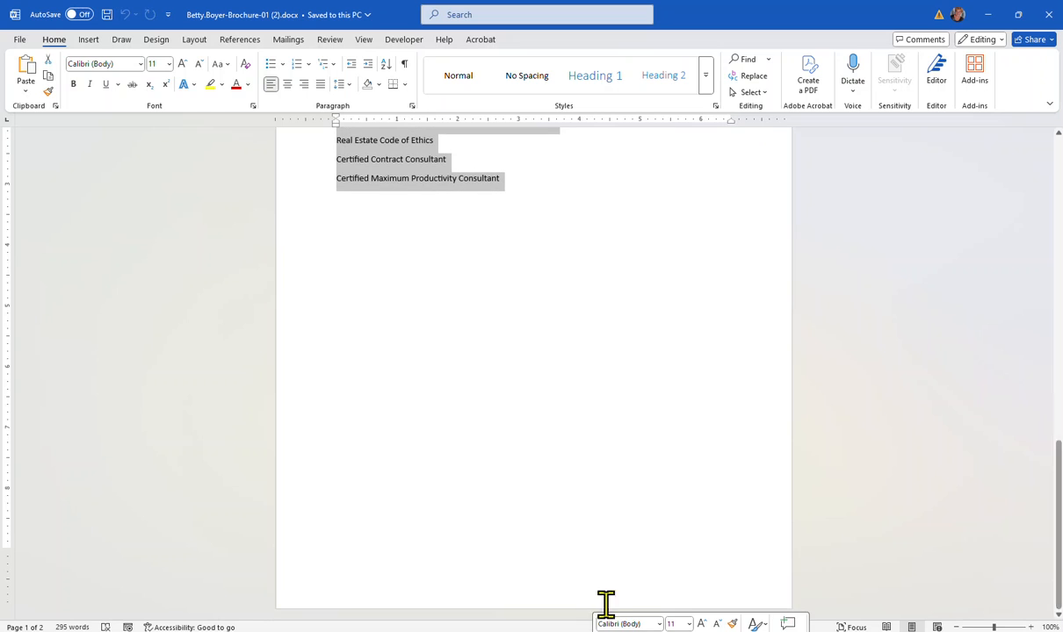
scroll(615, 512, up, 1)
scroll(616, 513, up, 10)
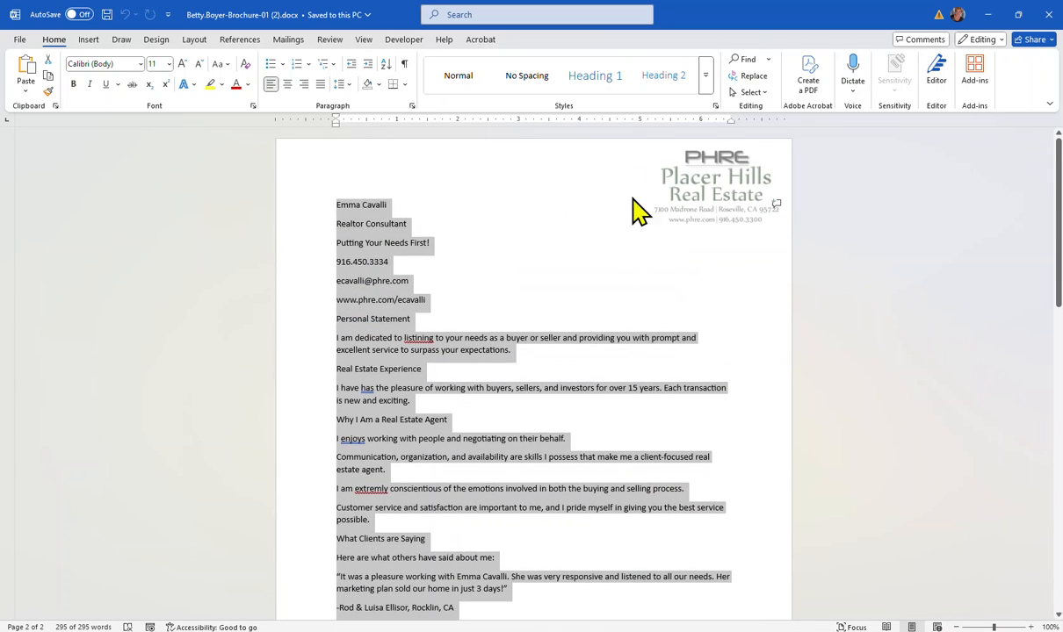
click(571, 303)
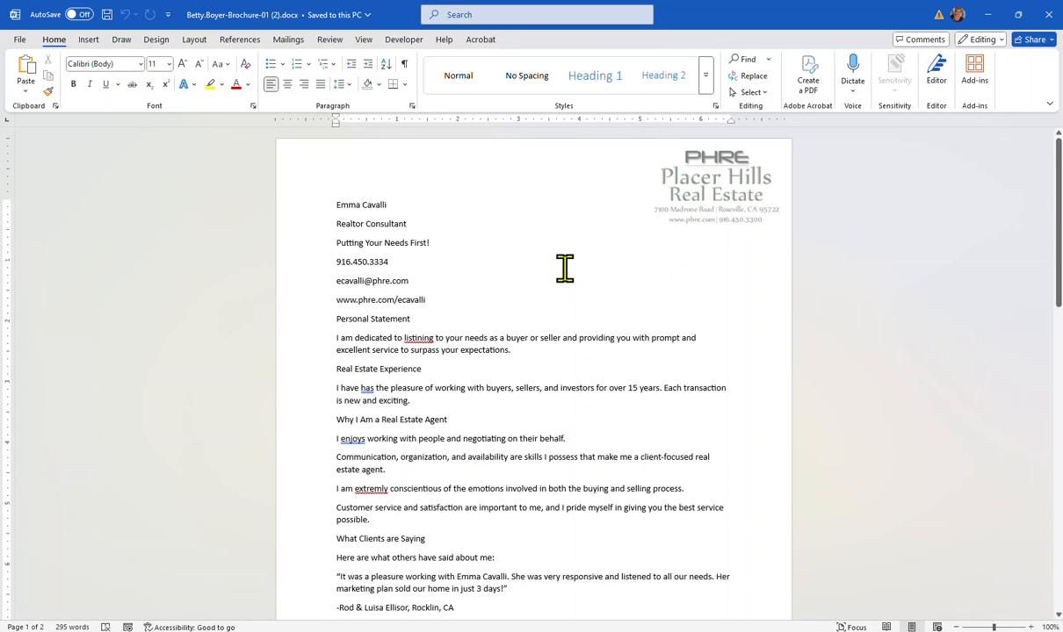
Select all the text in the brochure and set its font to Cambria
key(ctrl+a)
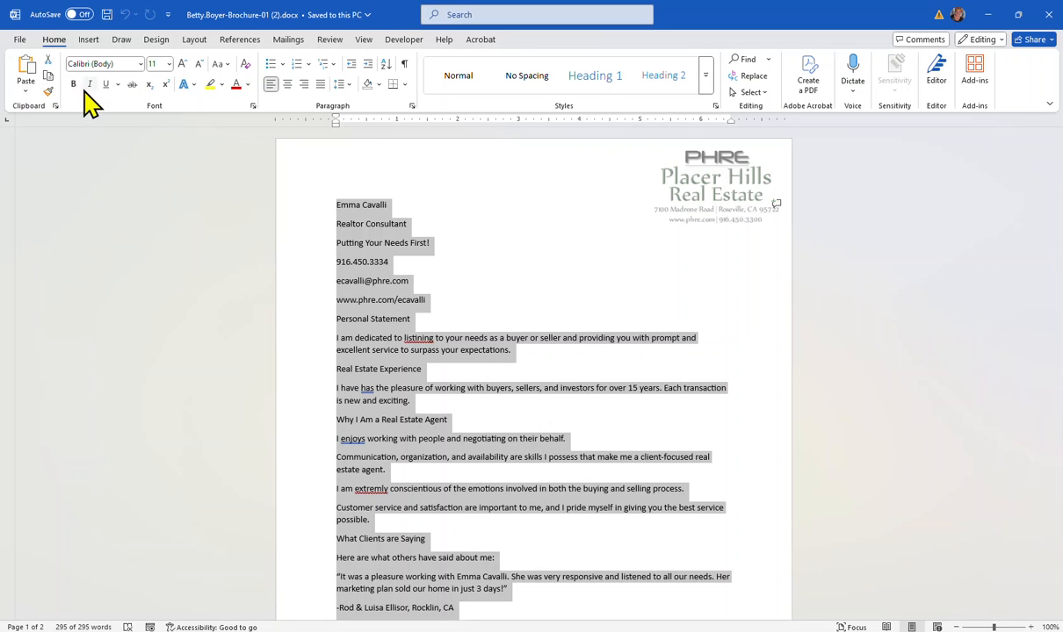
click(144, 68)
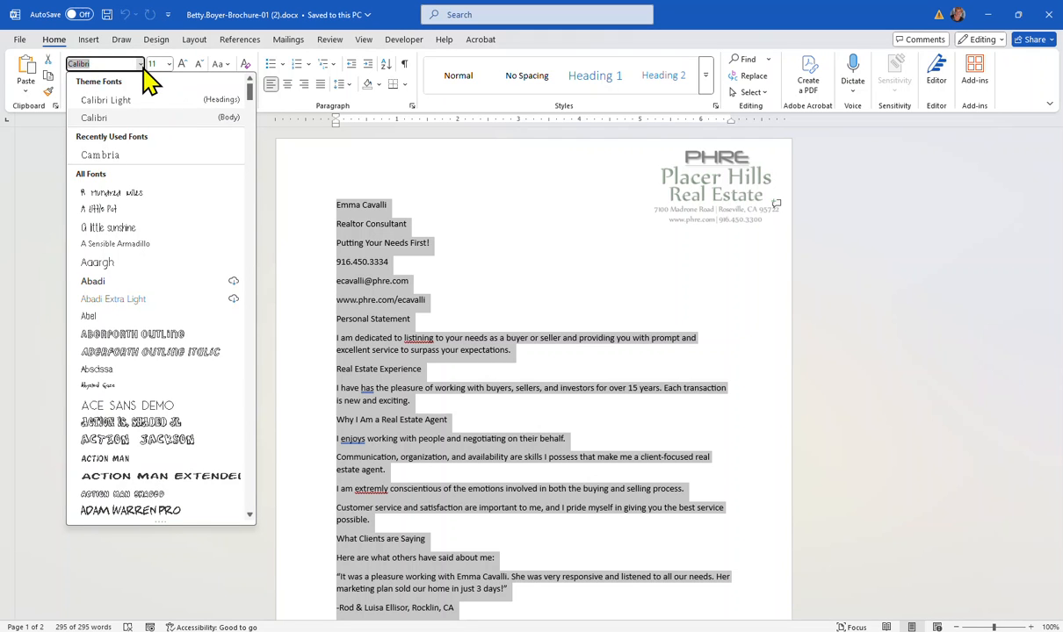
scroll(166, 141, down, 8)
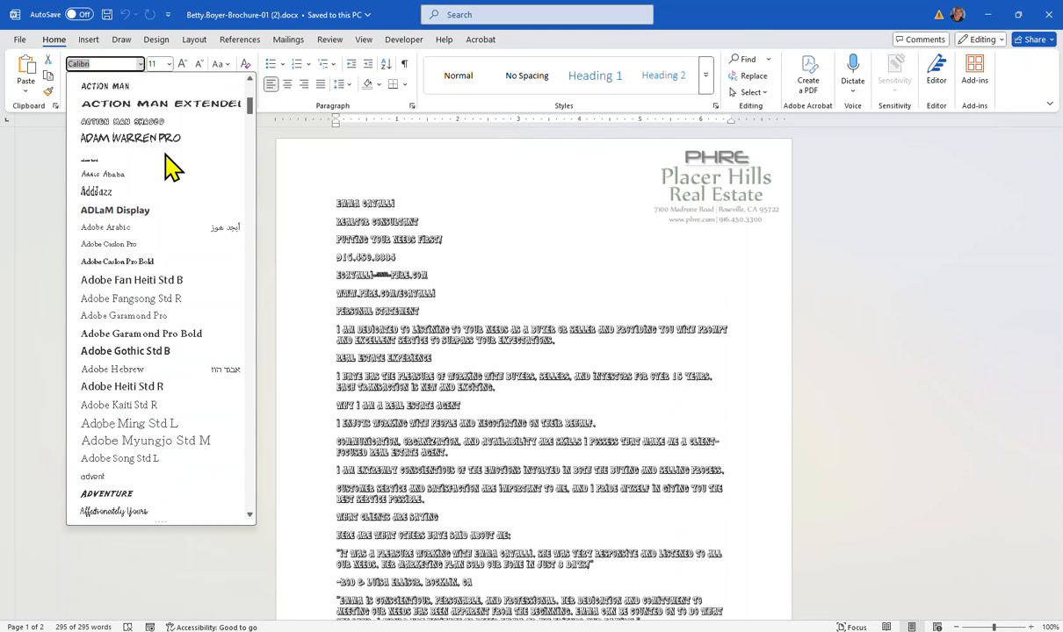
scroll(173, 167, up, 8)
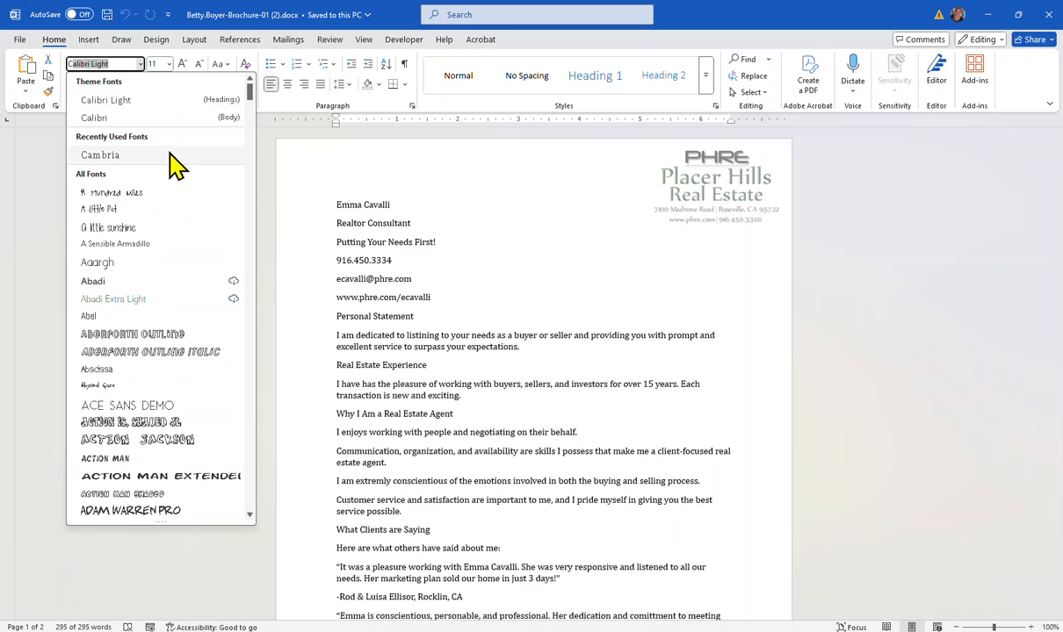
scroll(114, 246, down, 7)
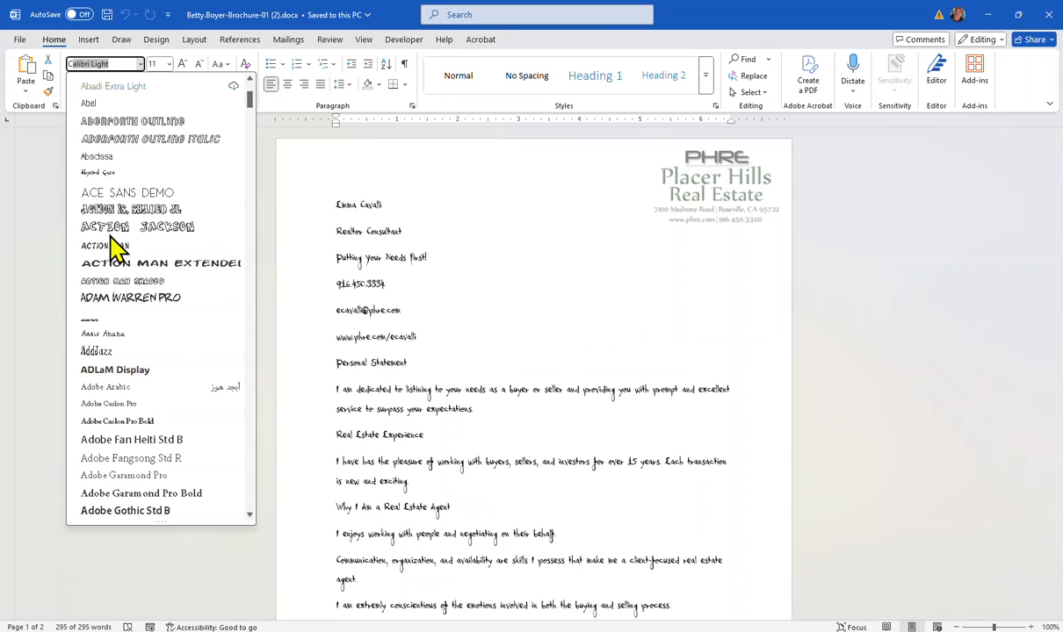
scroll(132, 281, down, 8)
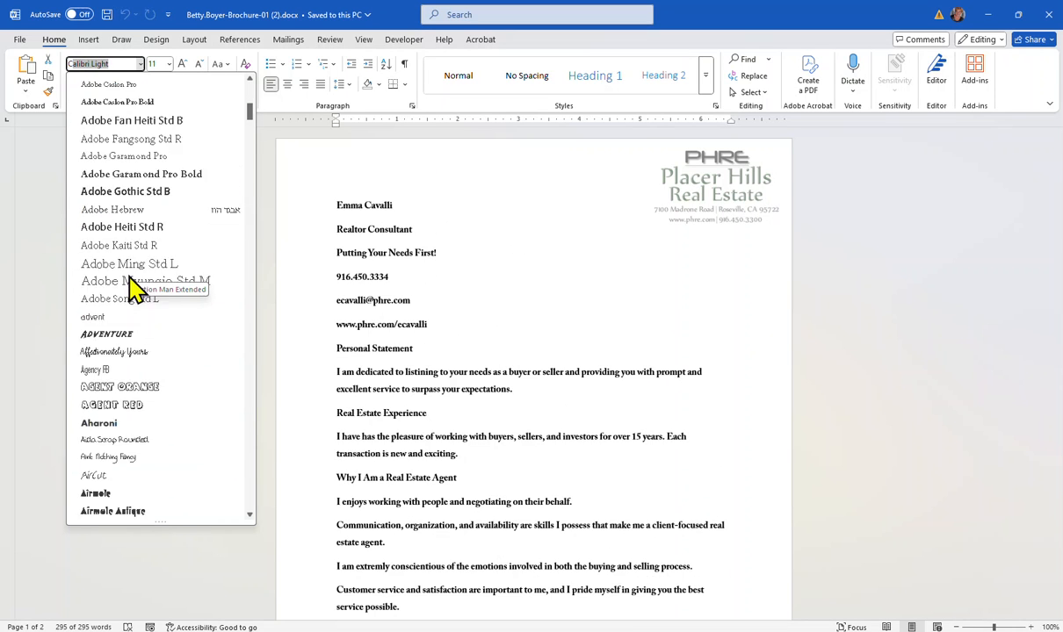
scroll(123, 294, down, 10)
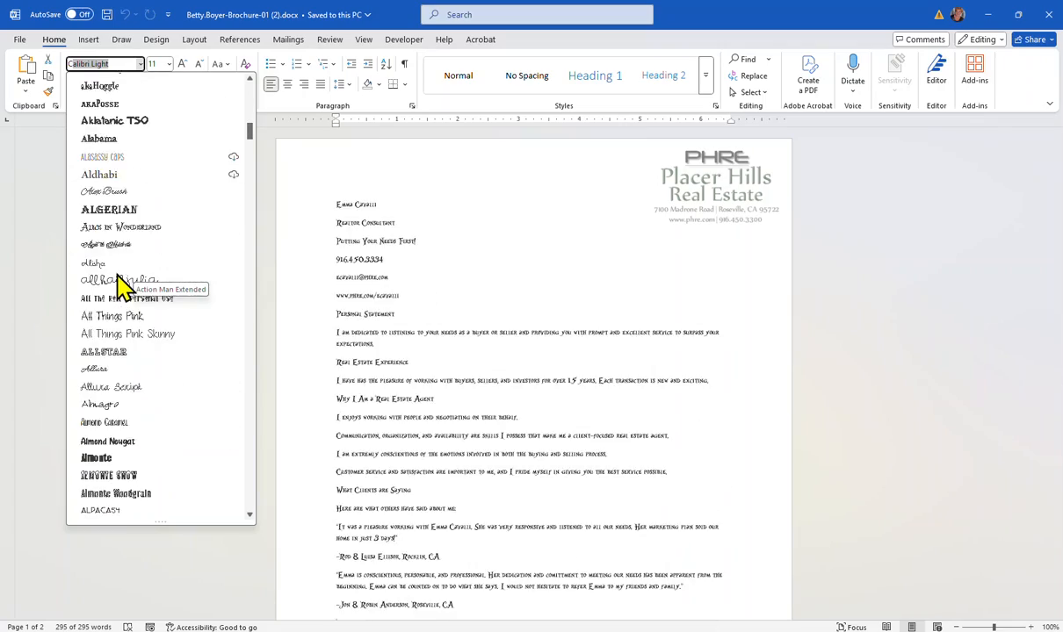
scroll(180, 327, down, 12)
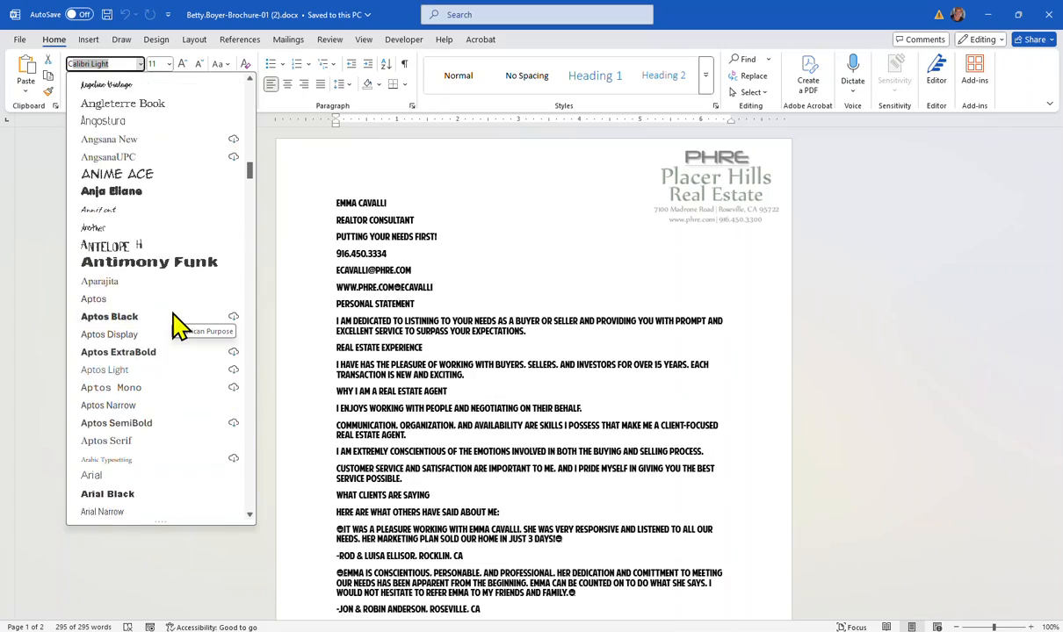
scroll(178, 327, down, 10)
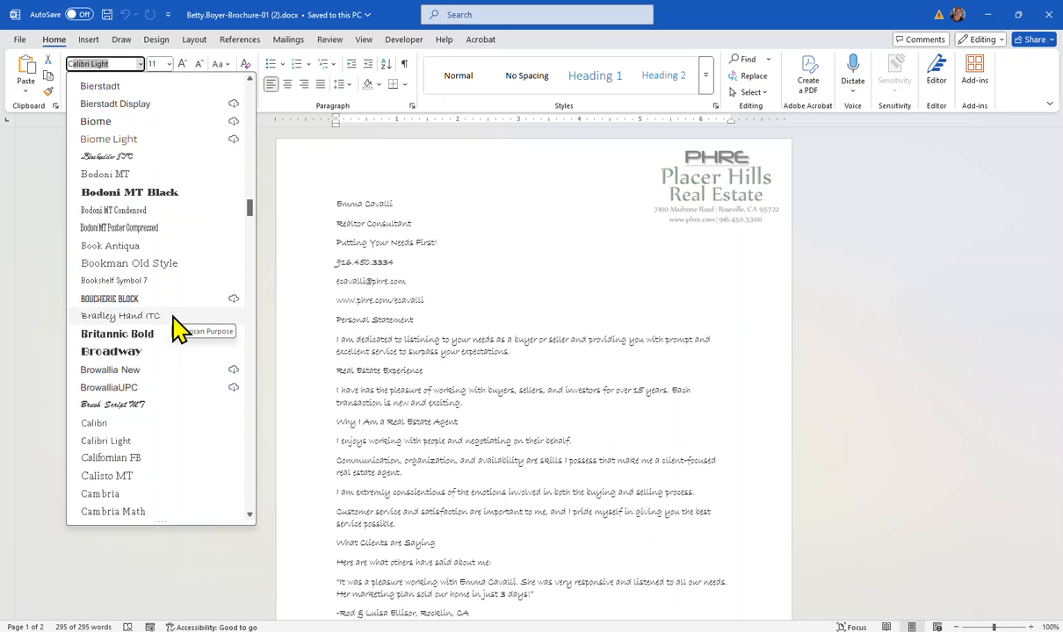
scroll(175, 330, down, 1)
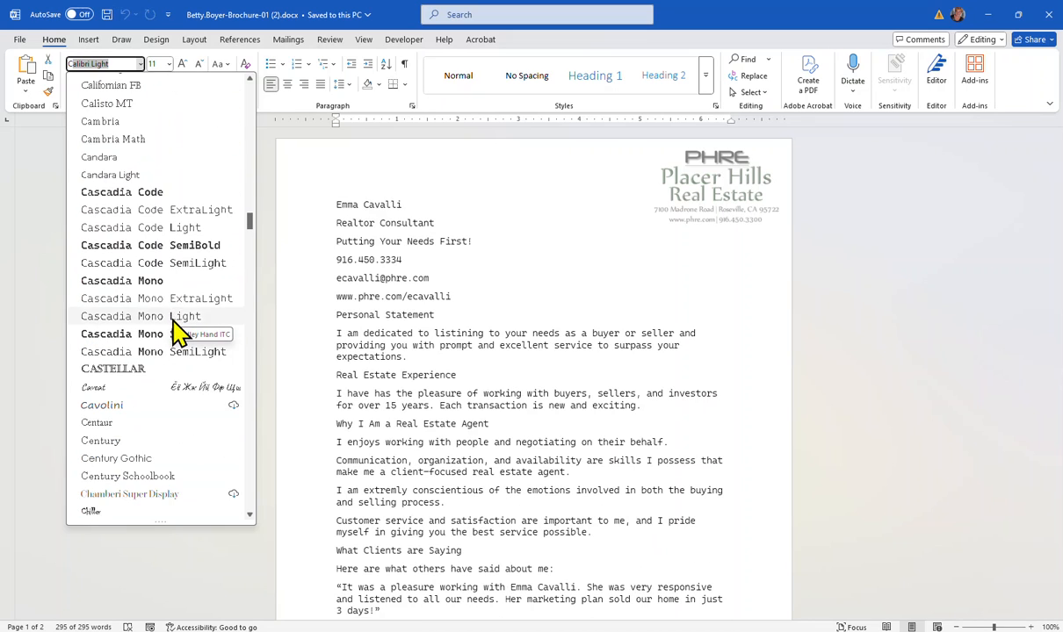
scroll(171, 334, up, 5)
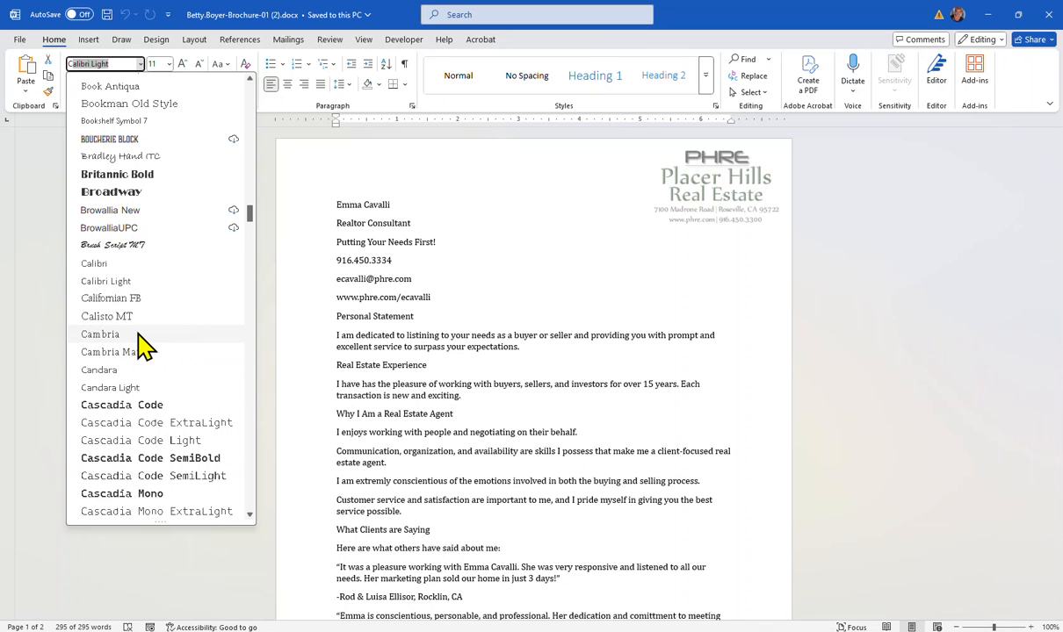
click(138, 336)
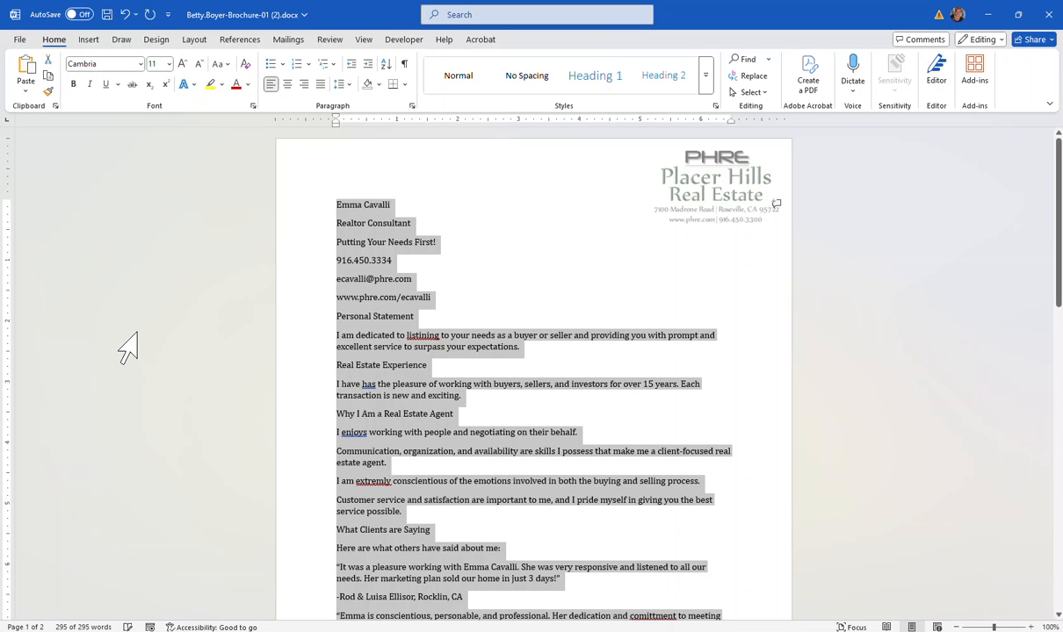
Set the font size of all the brochure text to 10 pt
click(169, 65)
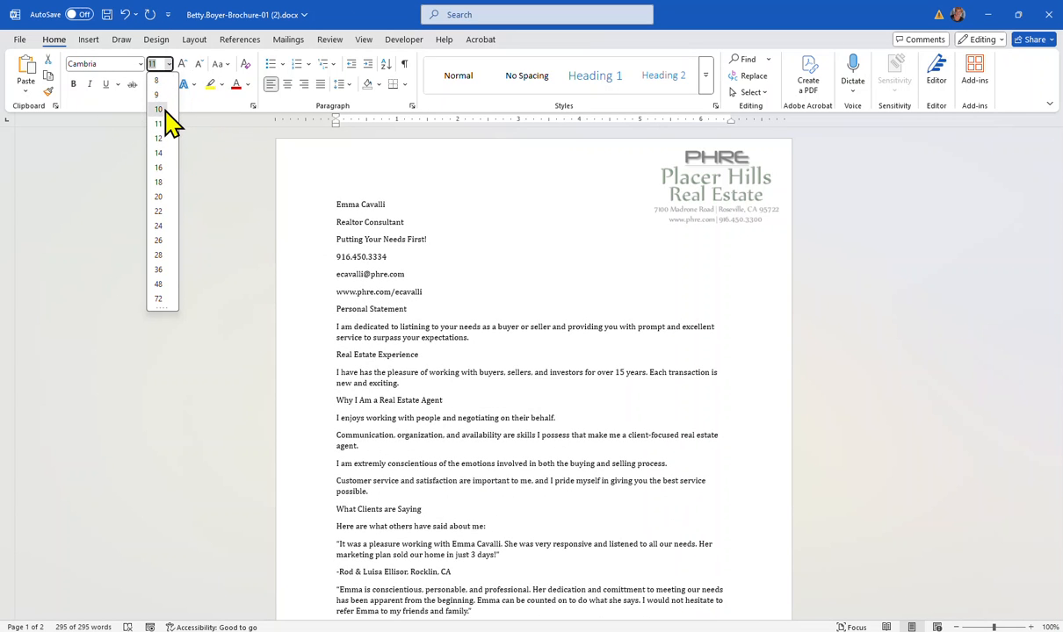
click(166, 111)
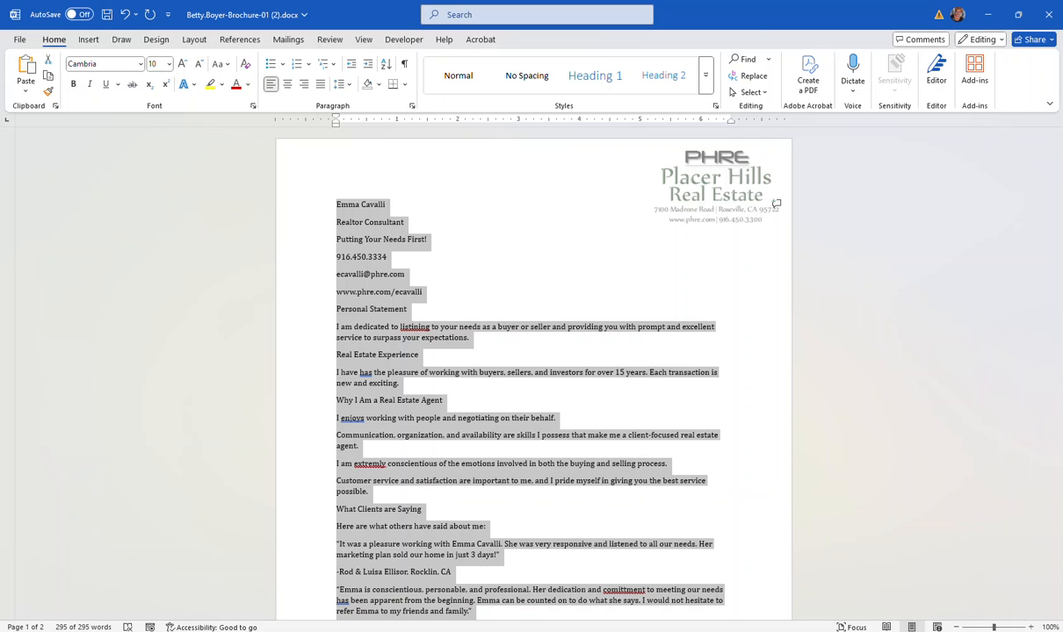
click(520, 278)
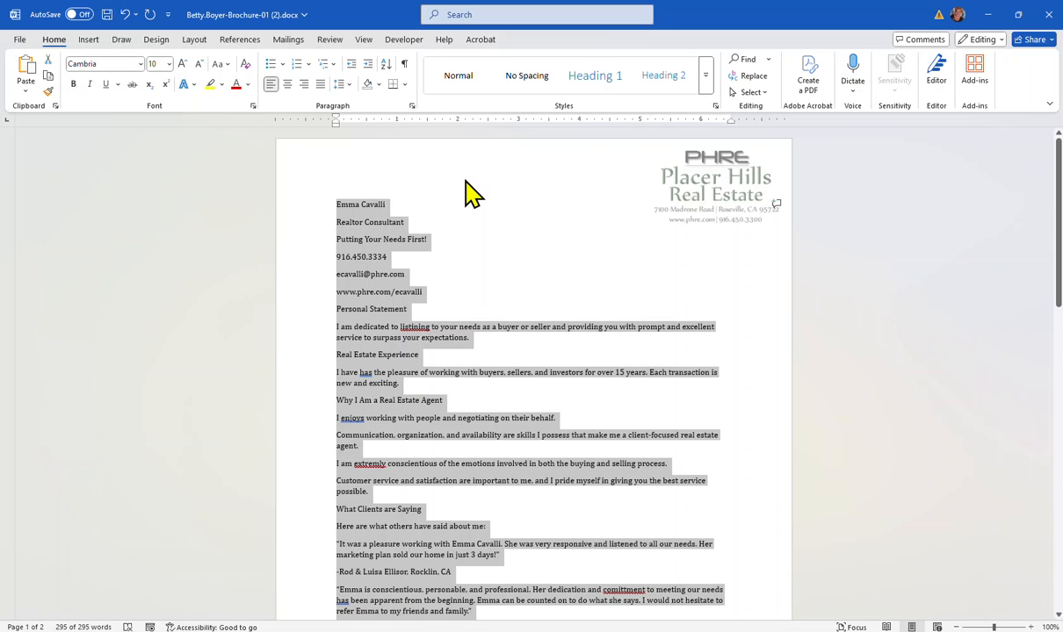
Set the spacing after each paragraph of the brochure text to 6 pt
click(349, 84)
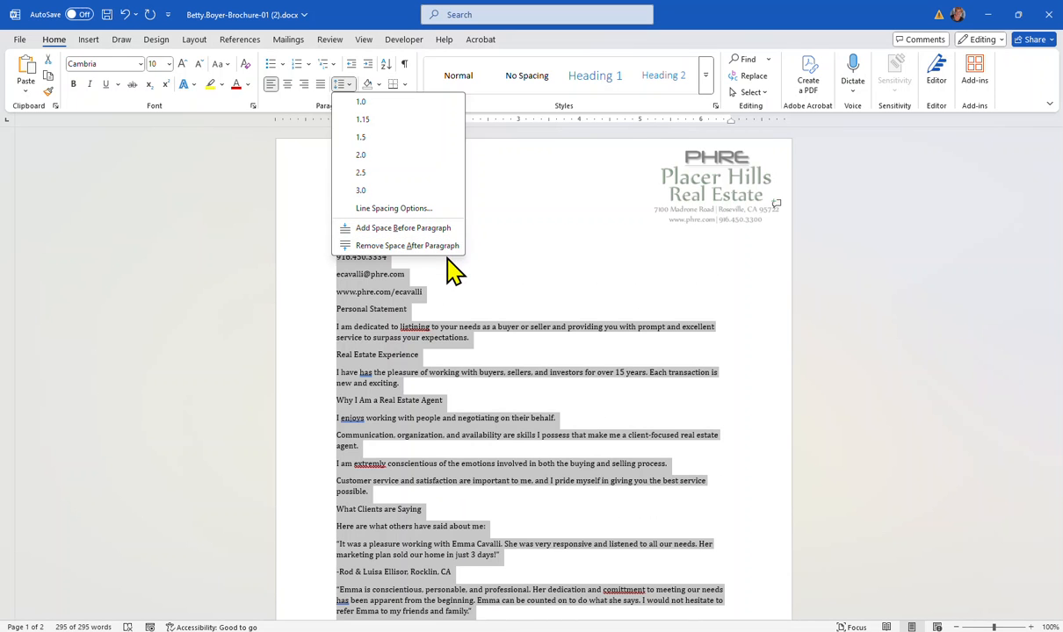
click(391, 211)
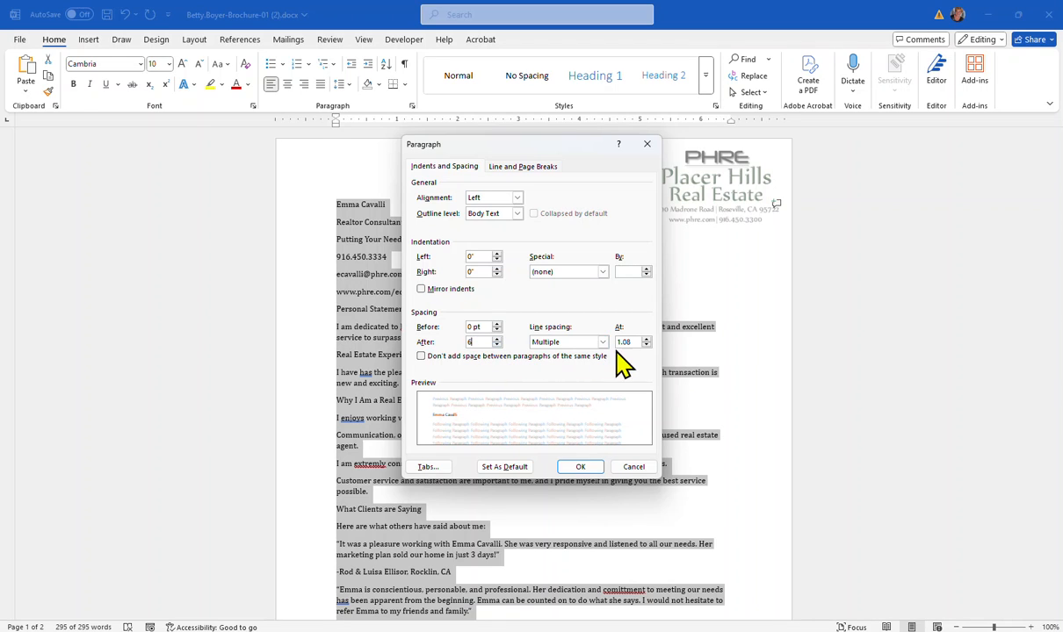
click(579, 468)
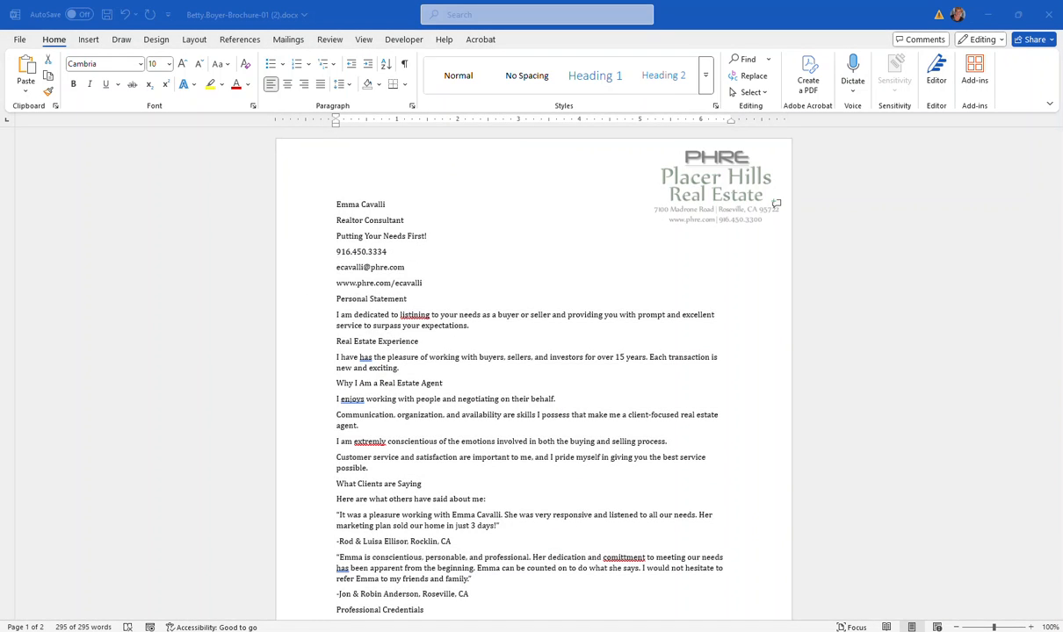
click(506, 275)
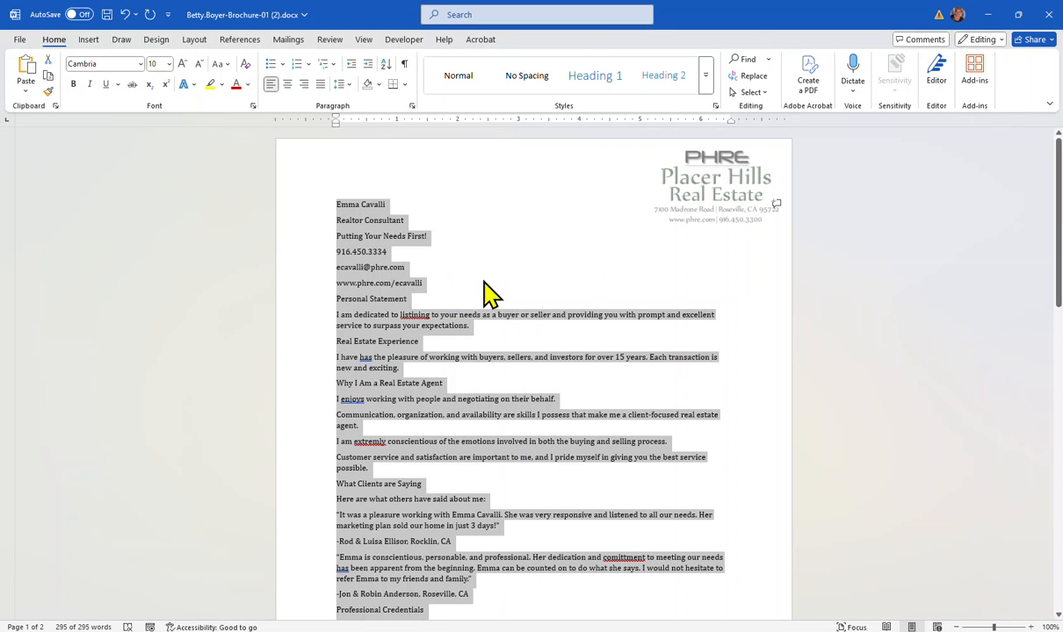
Set the line spacing of all the brochure text to Single and clear the selection
click(347, 85)
click(362, 103)
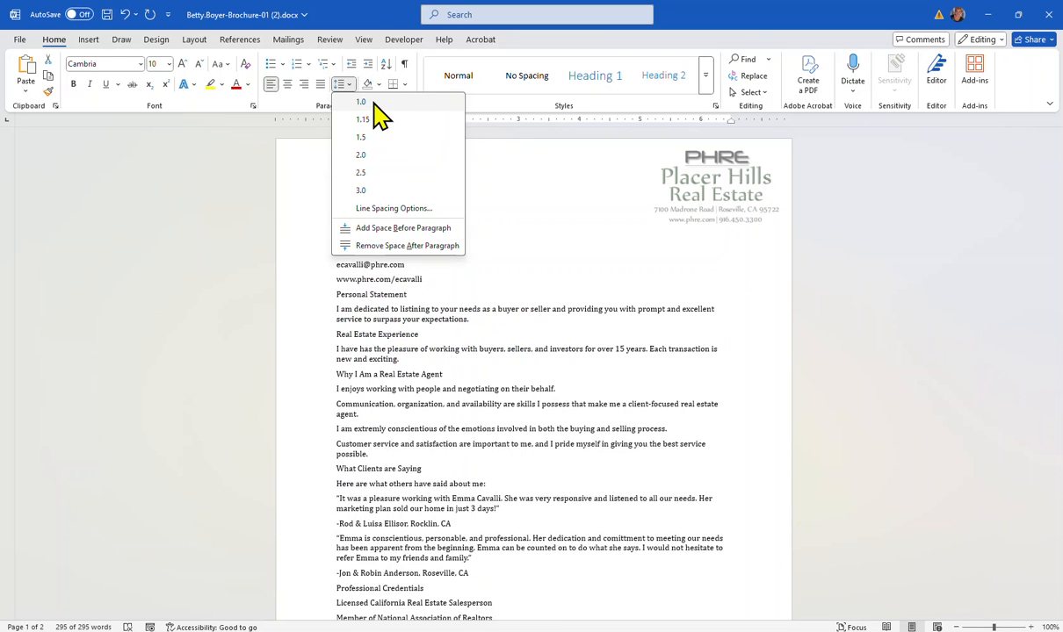
click(406, 208)
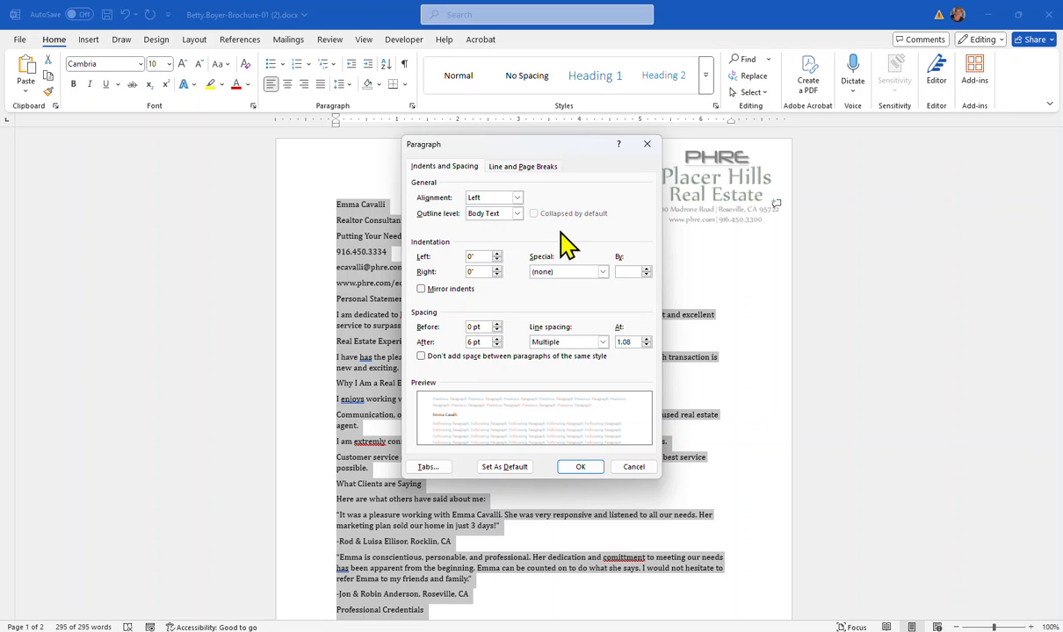
click(604, 342)
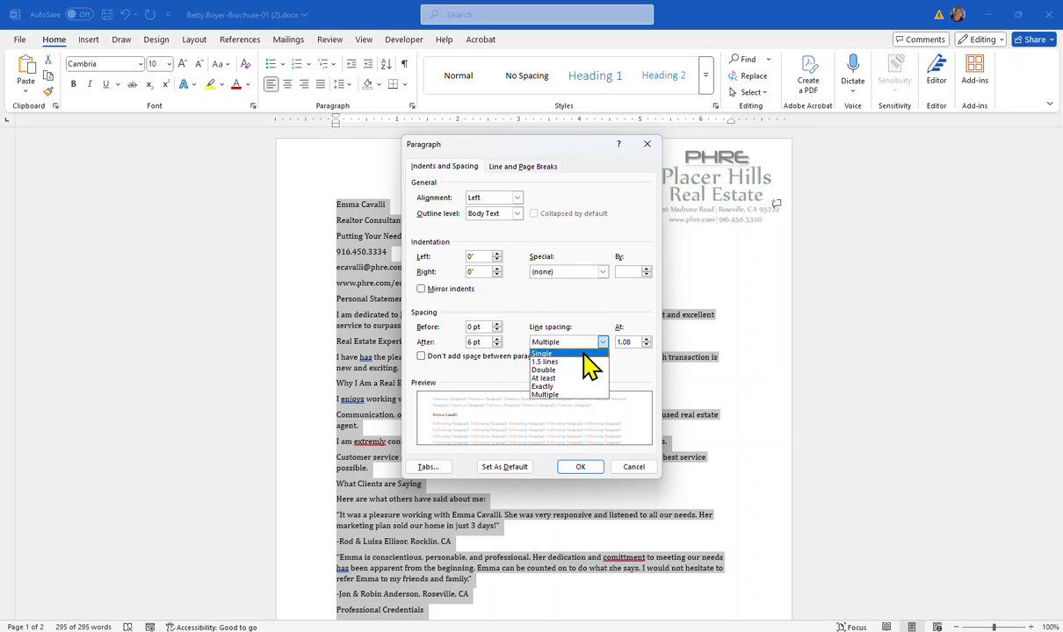
click(584, 353)
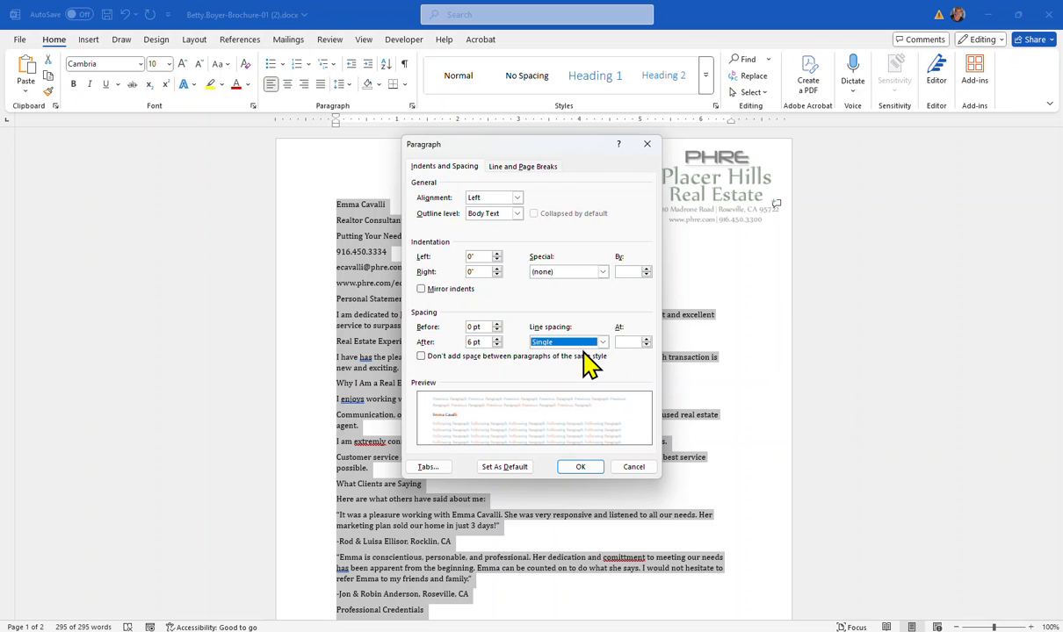
click(580, 468)
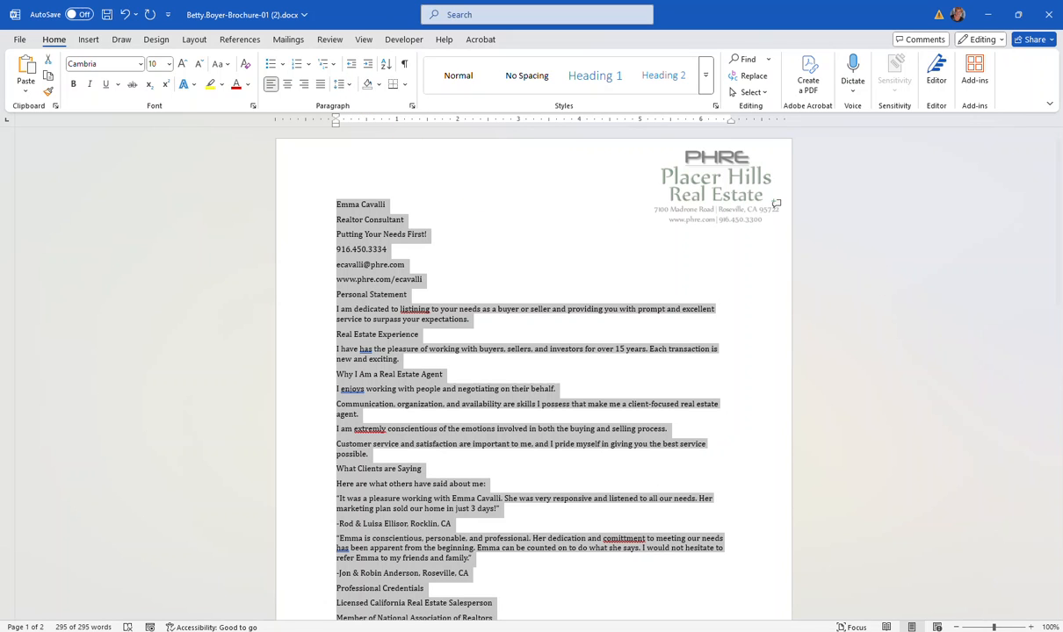
key(alt+Tab)
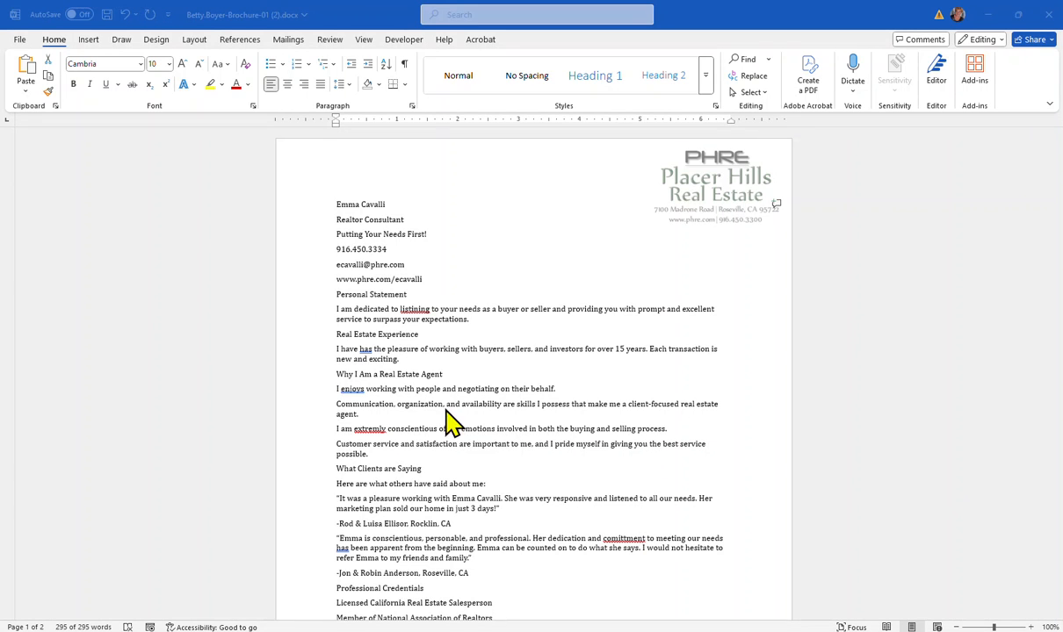
key(alt+Tab)
click(526, 265)
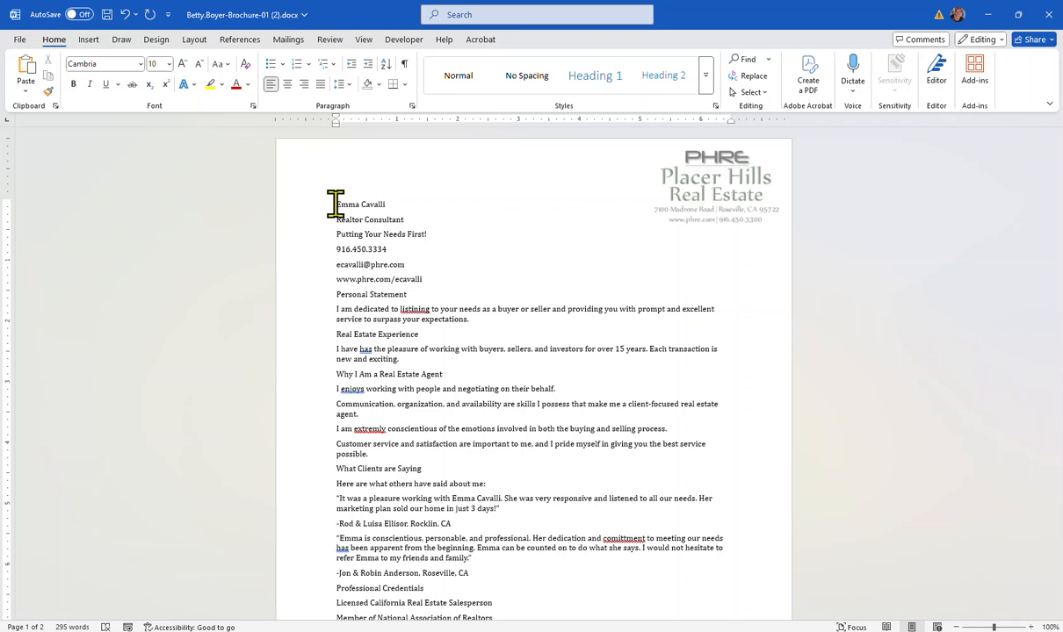
Remove the spacing after the first five lines of the brochure, from the agent's name through the e-mail address
drag(336, 204, 439, 264)
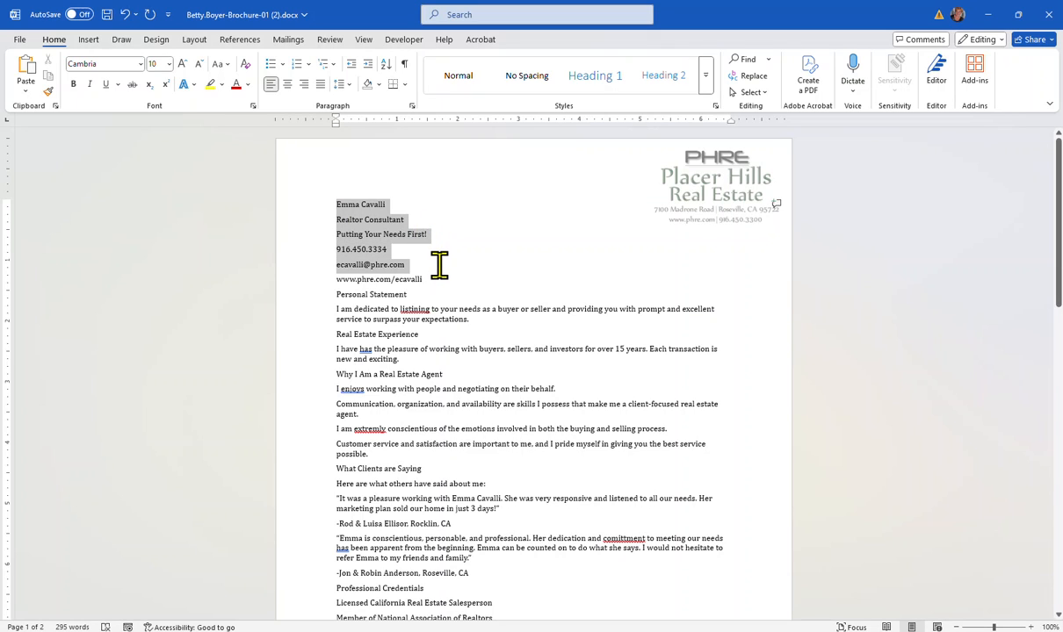
drag(439, 264, 439, 274)
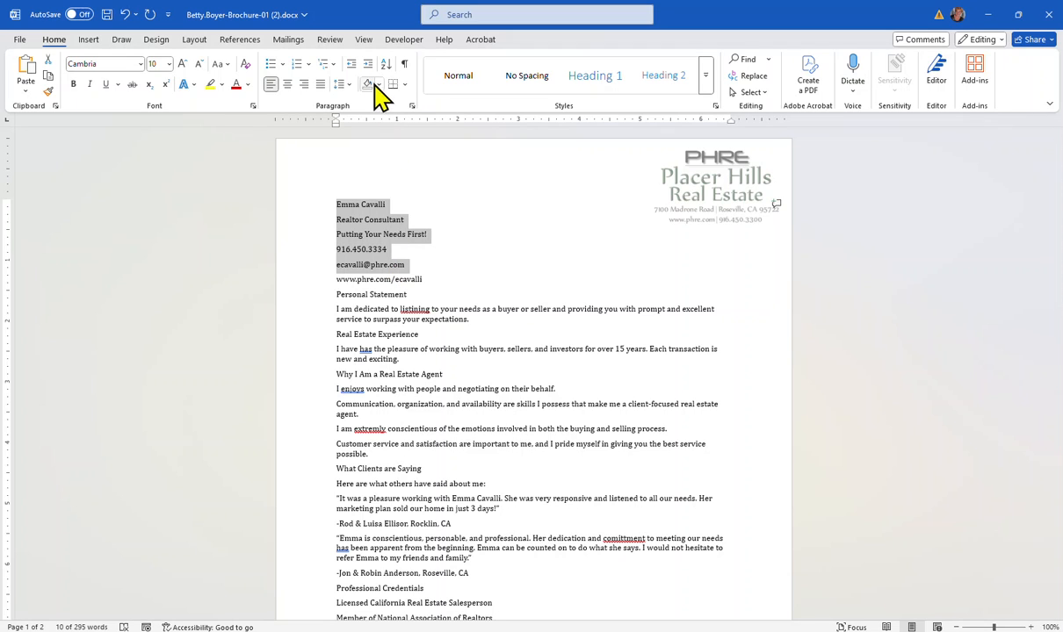
click(343, 84)
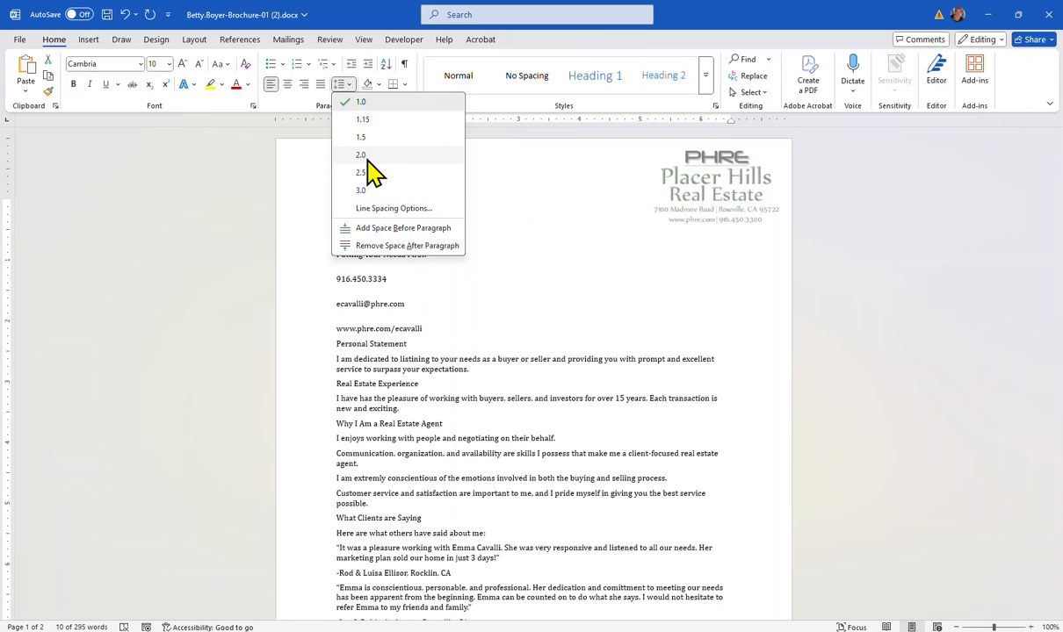
click(389, 211)
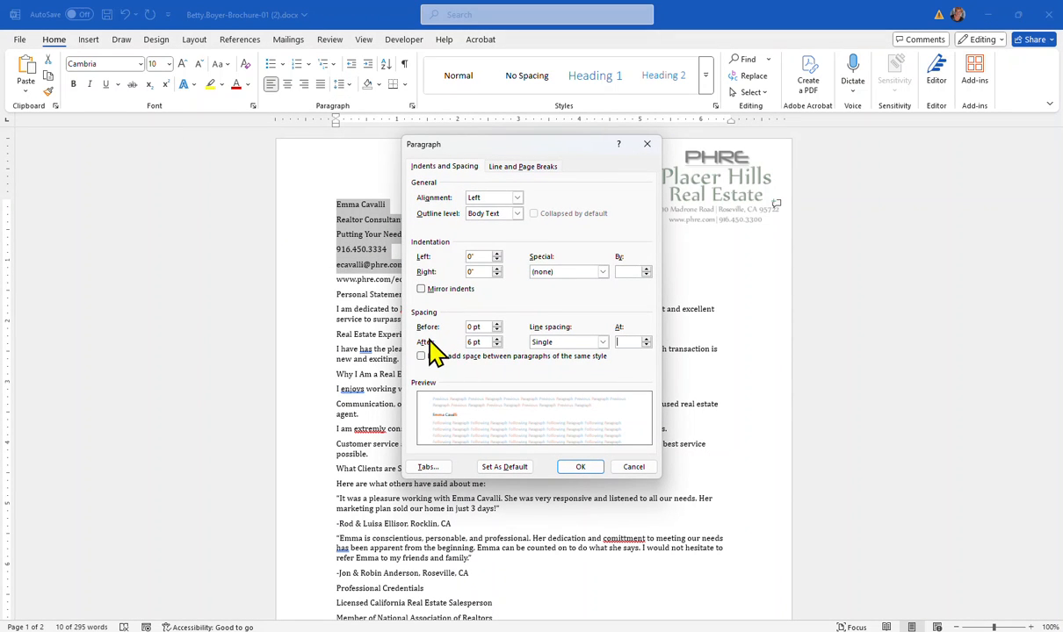
double_click(486, 341)
click(580, 468)
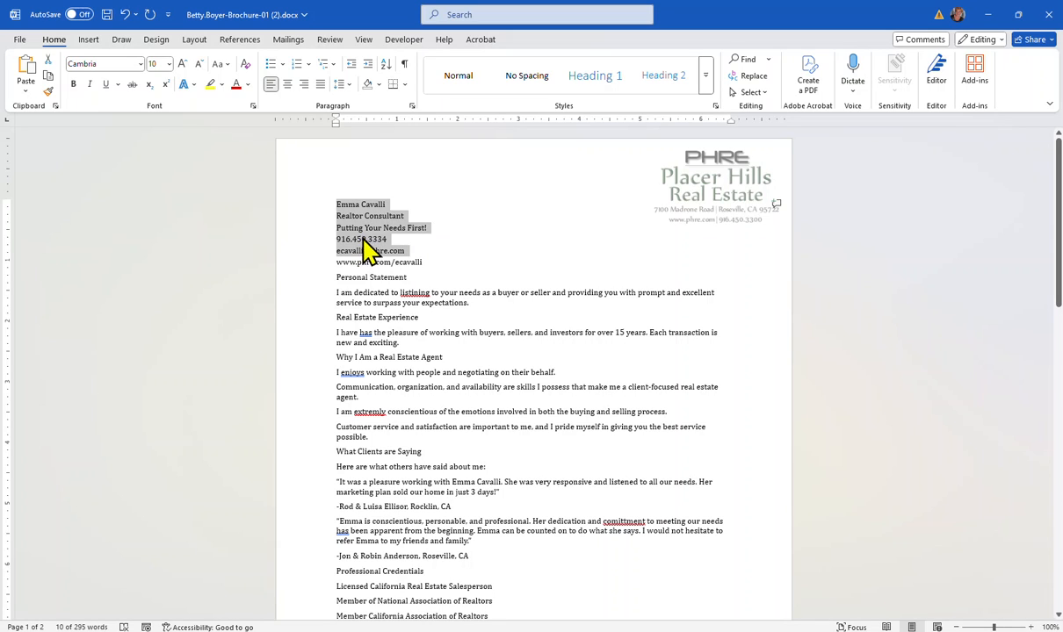
Center the first six lines of the brochure, from the agent's name through the web address
click(429, 262)
click(429, 262)
drag(430, 260, 303, 195)
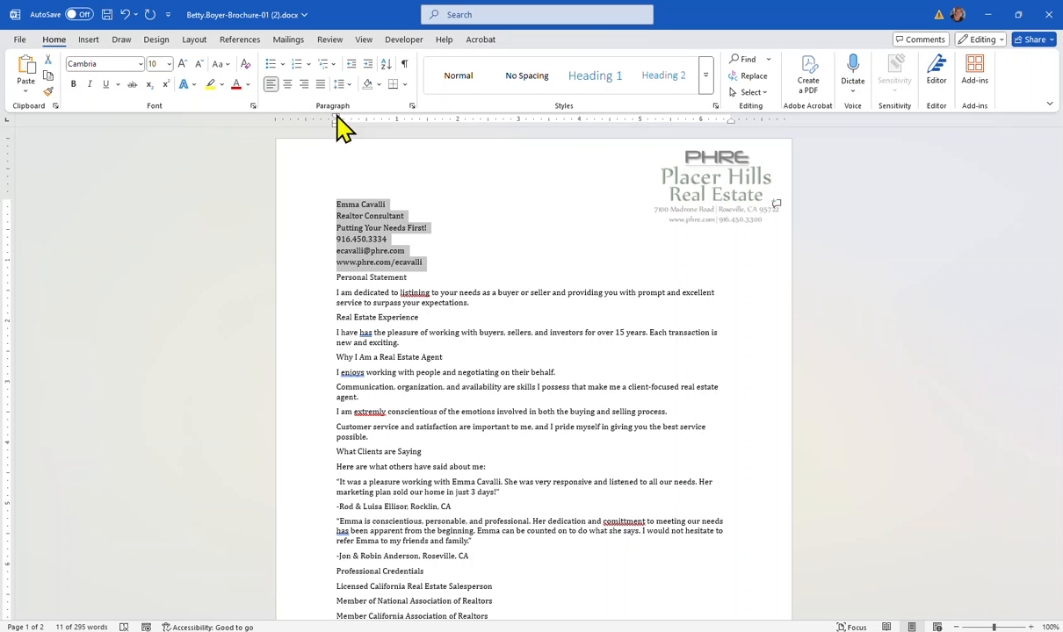
click(287, 84)
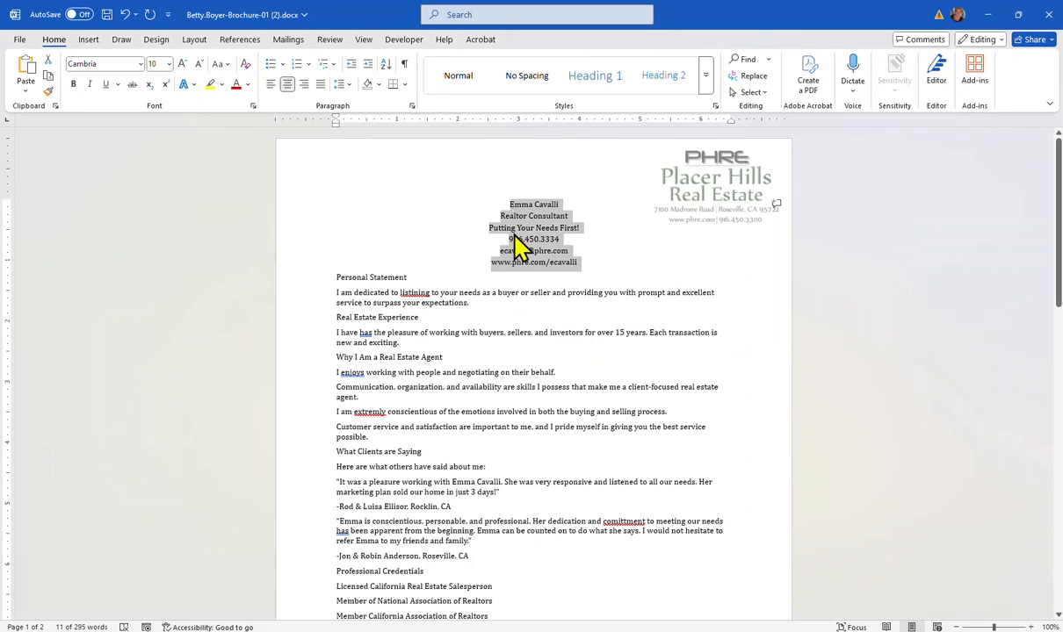
Set the agent's name on the brochure's first line to 12 pt bold
click(550, 213)
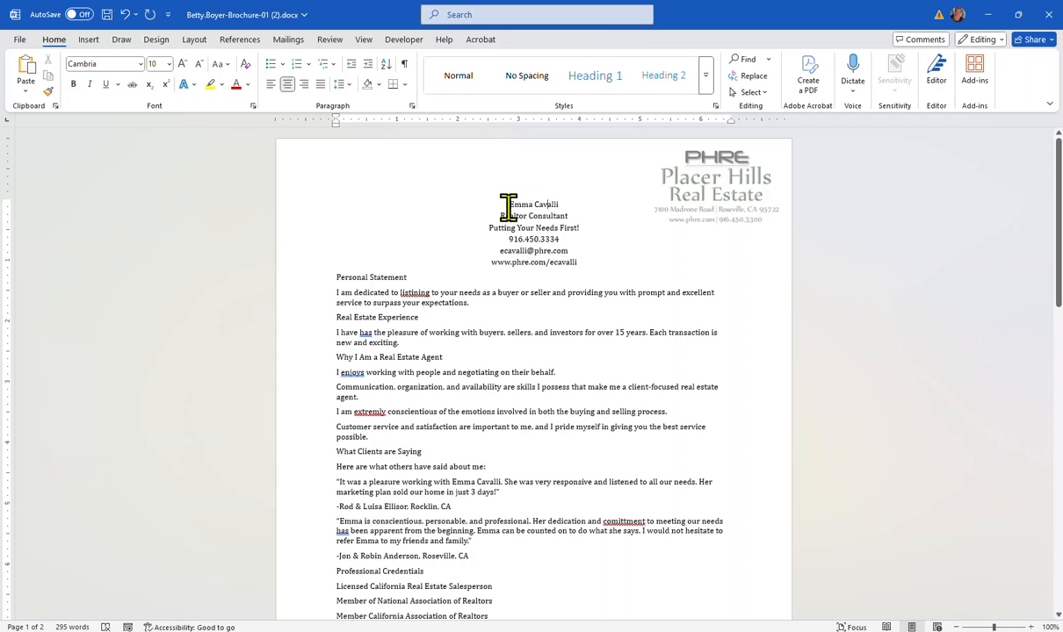
drag(516, 203, 569, 202)
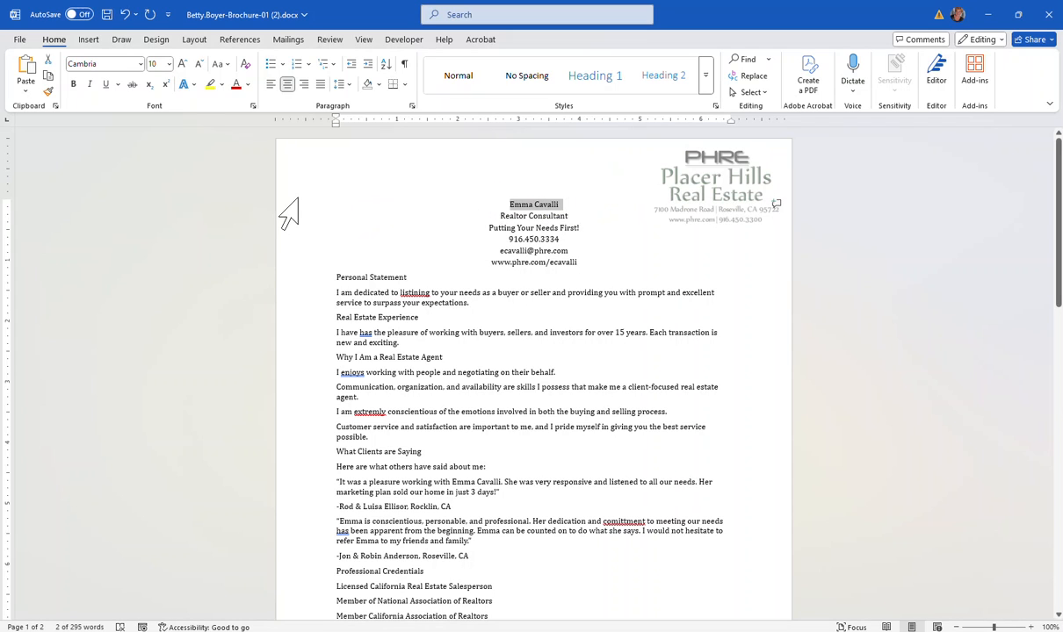
click(634, 333)
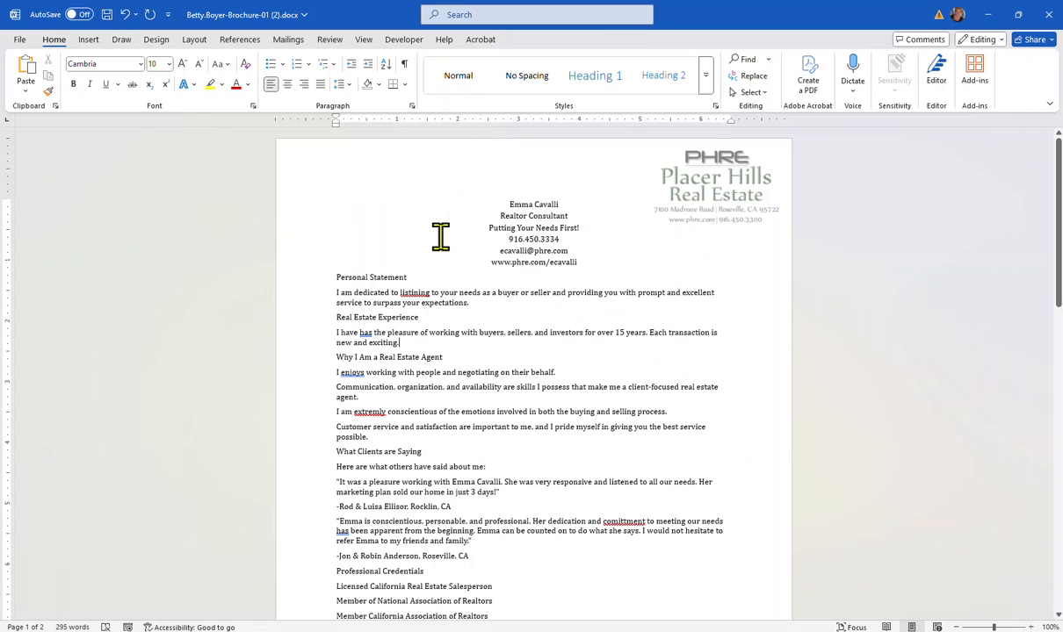
click(291, 209)
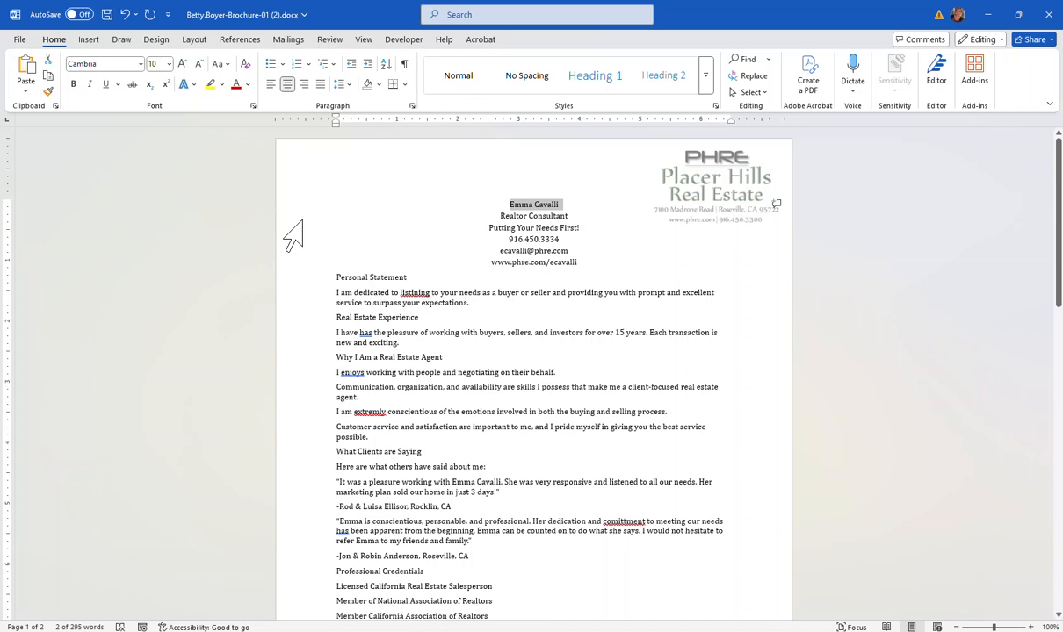
click(285, 218)
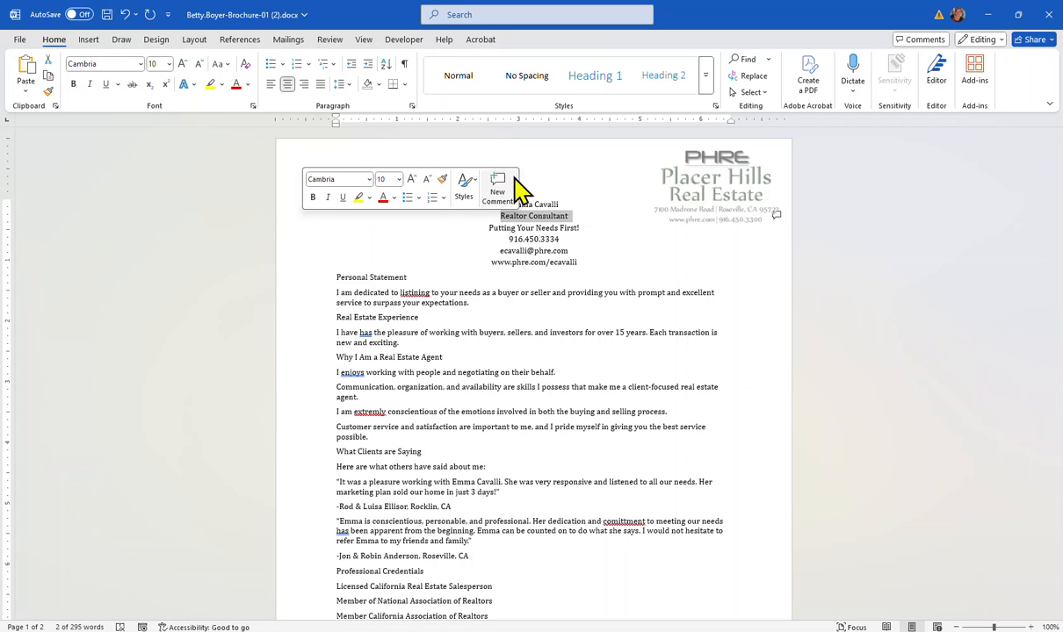
click(290, 206)
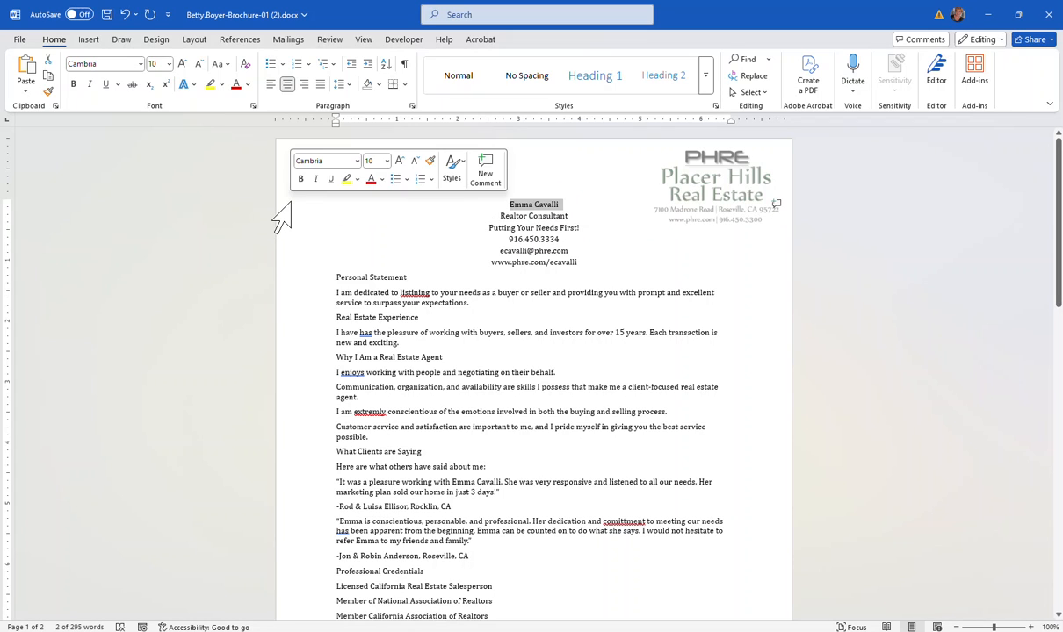
click(388, 161)
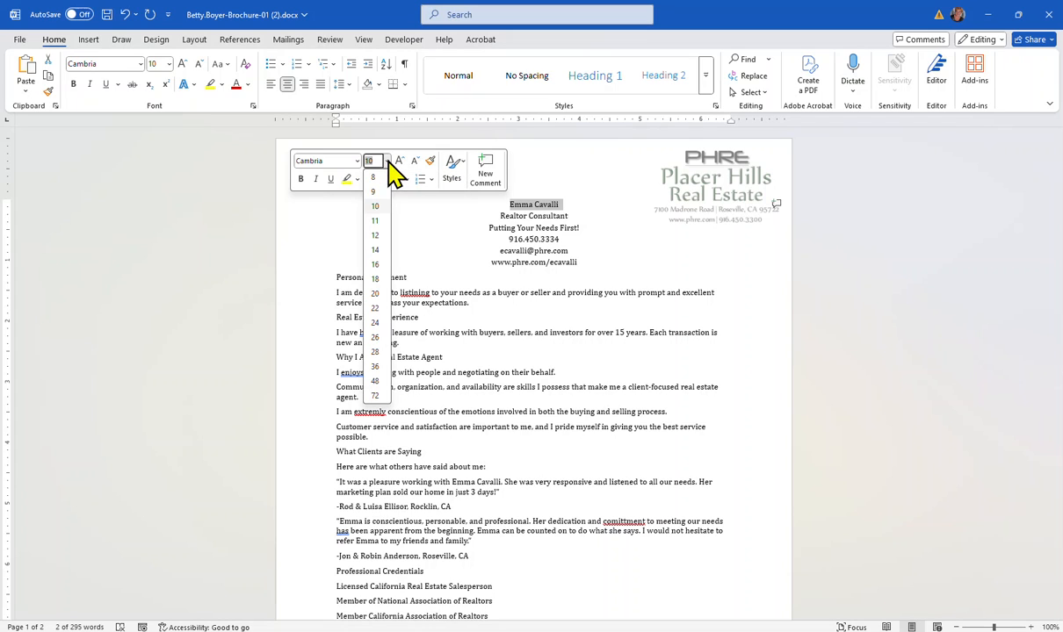
click(379, 232)
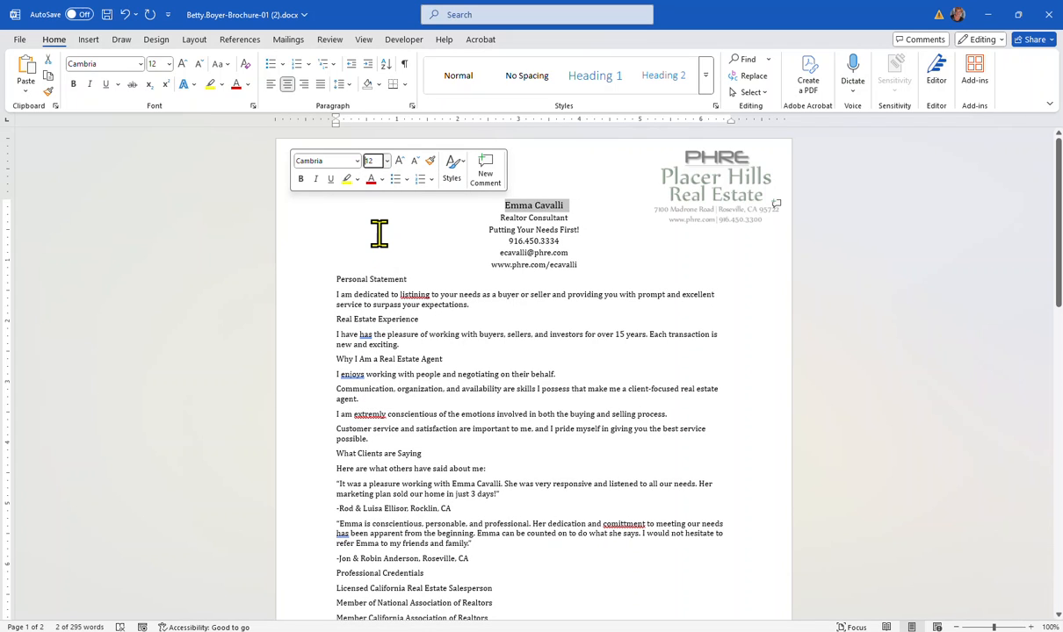
click(301, 181)
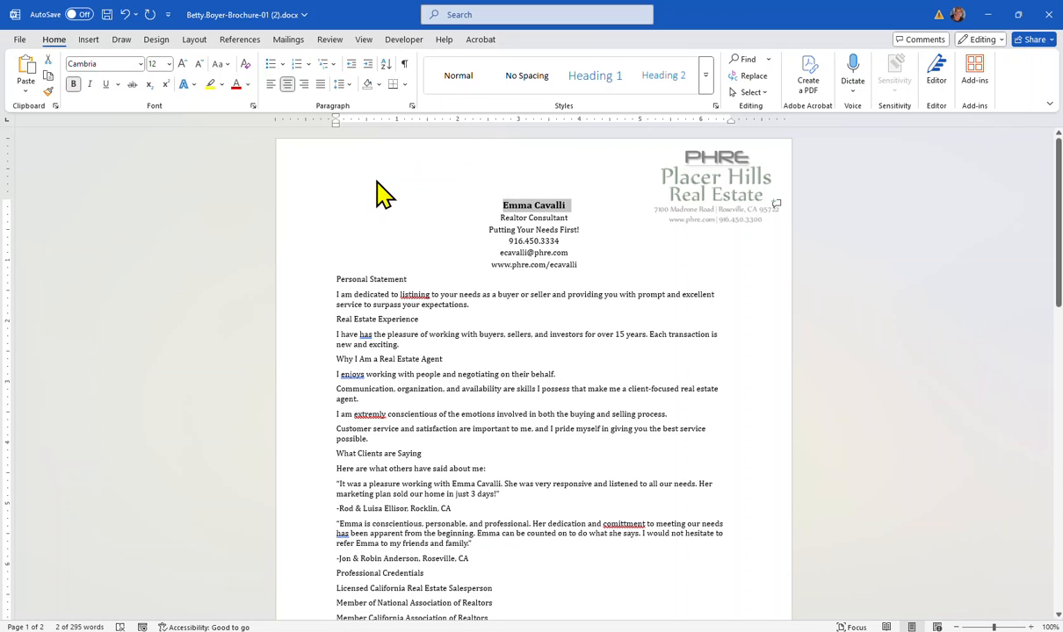
Color the agent's name on the first line with the darkest green theme color
click(296, 199)
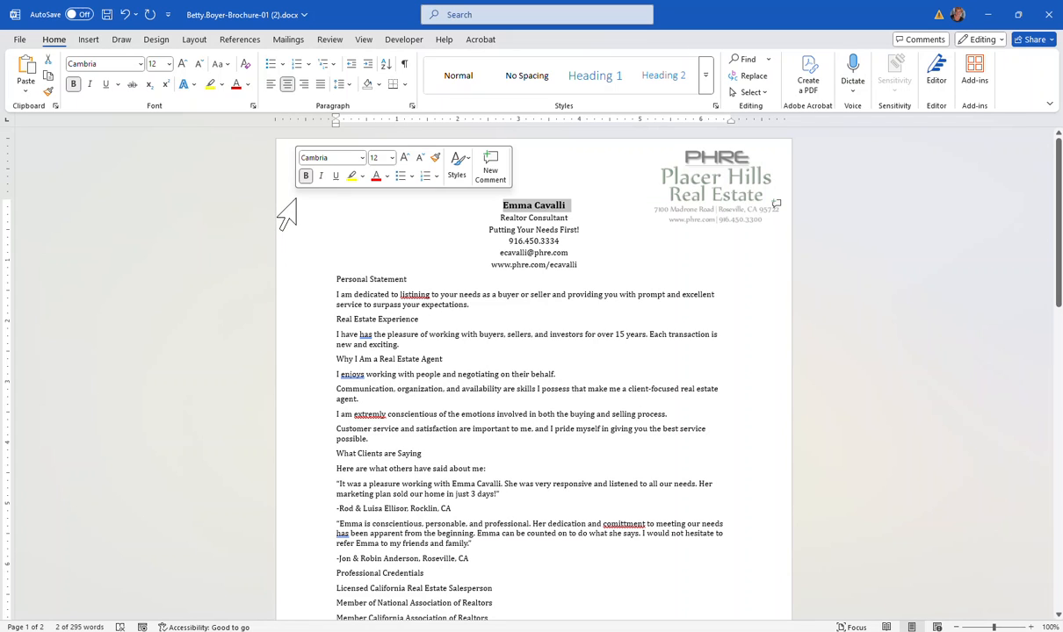
click(388, 176)
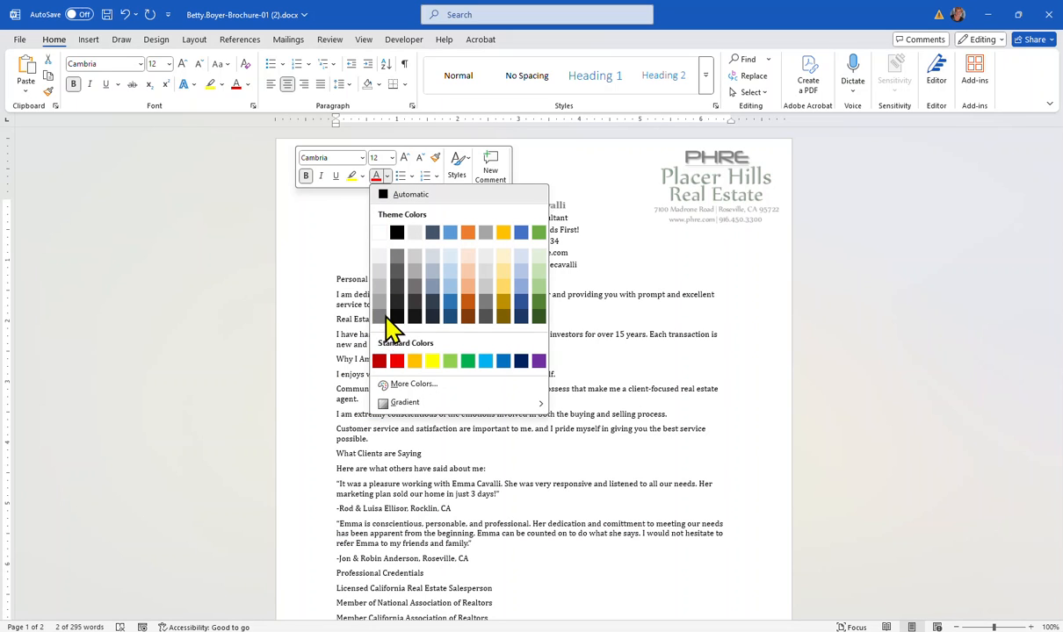
click(539, 318)
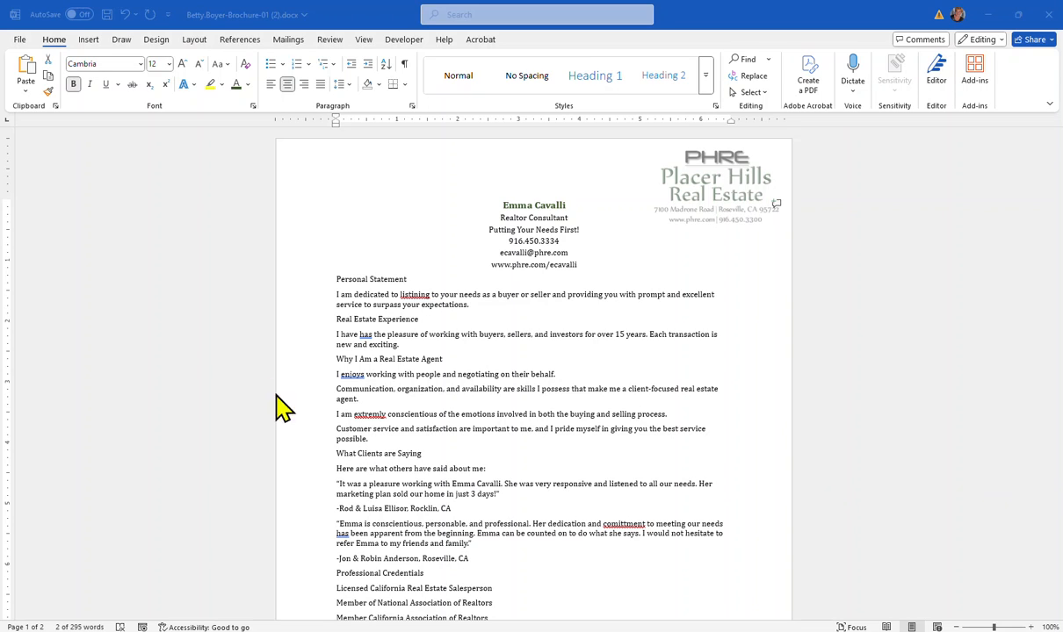
Make the "Realtor Consultant" line bold
click(297, 231)
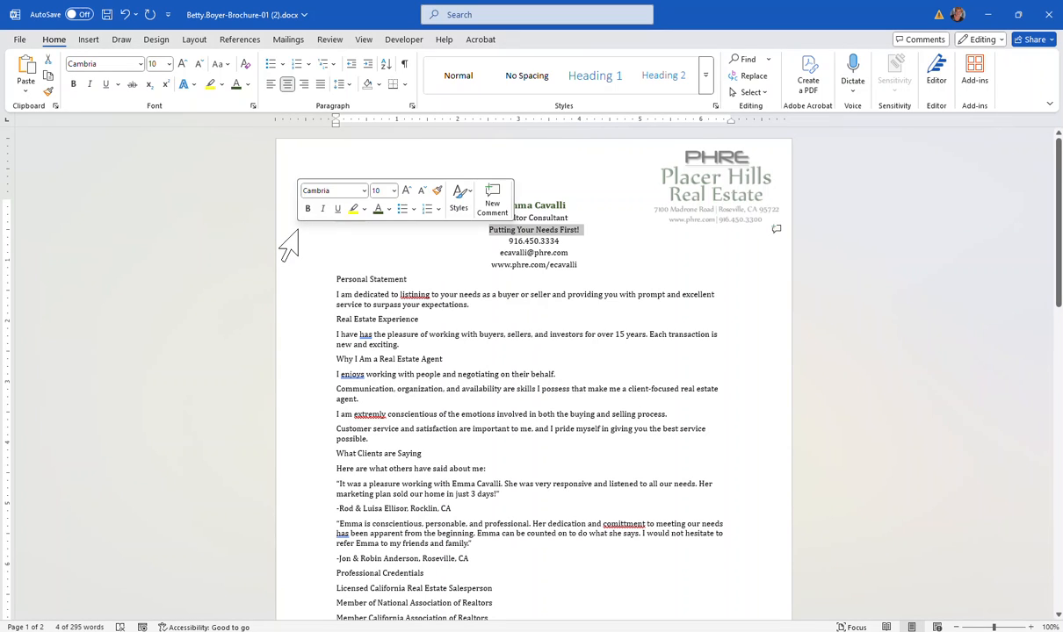
click(294, 217)
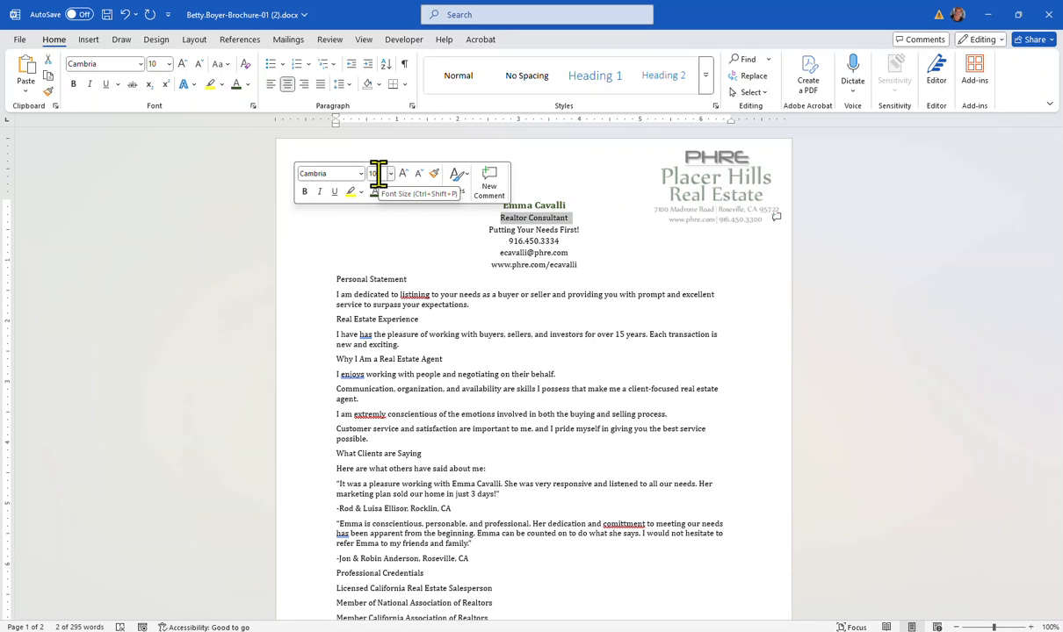
click(305, 194)
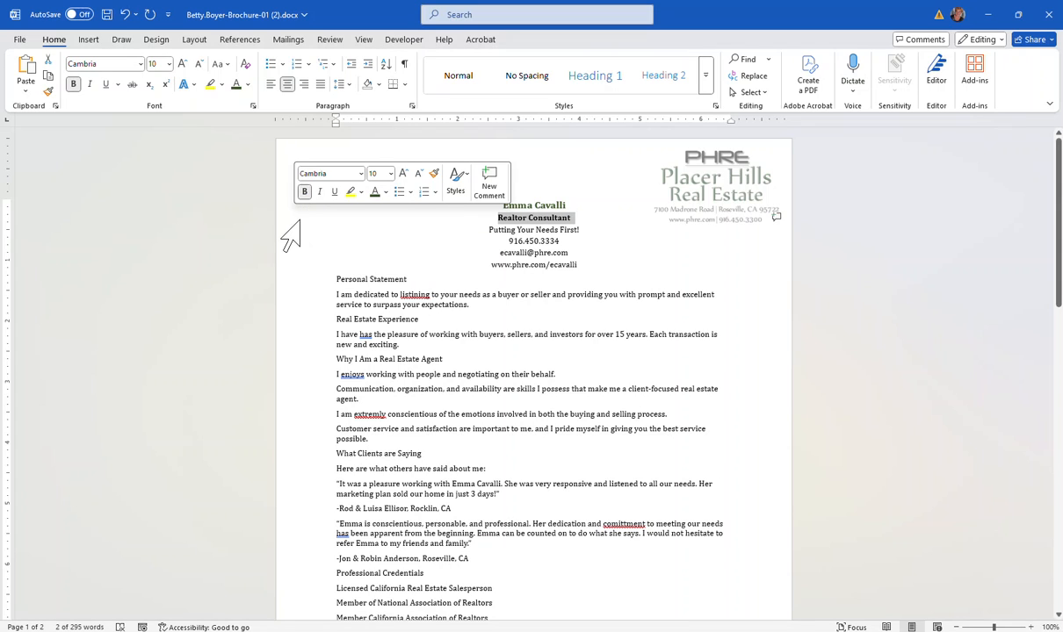
Italicize the tagline "Putting Your Needs First!" and clear the selection
click(298, 231)
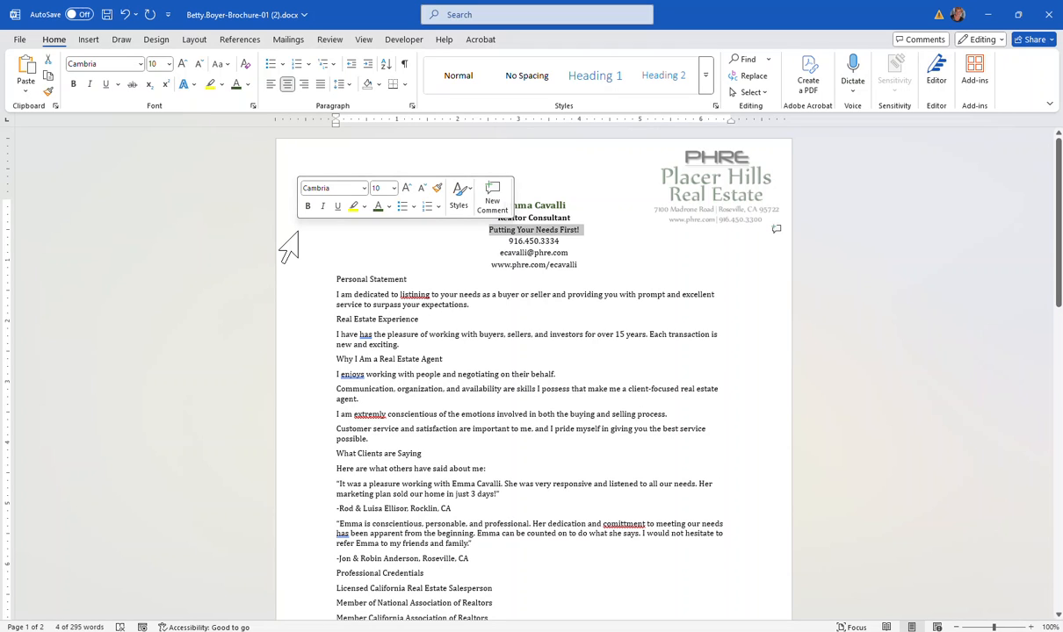
click(322, 208)
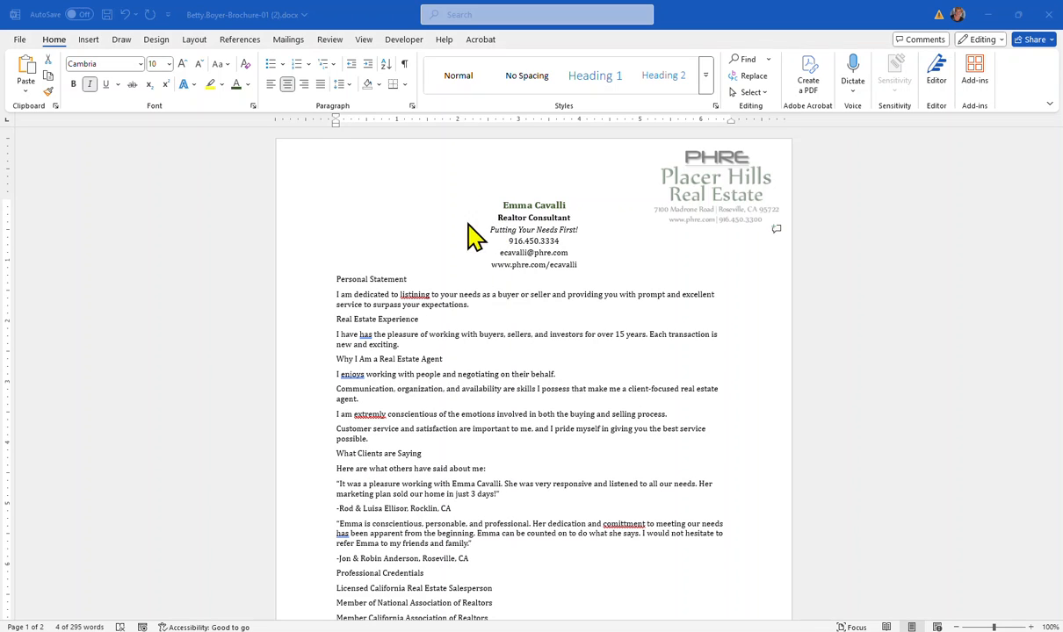
click(297, 224)
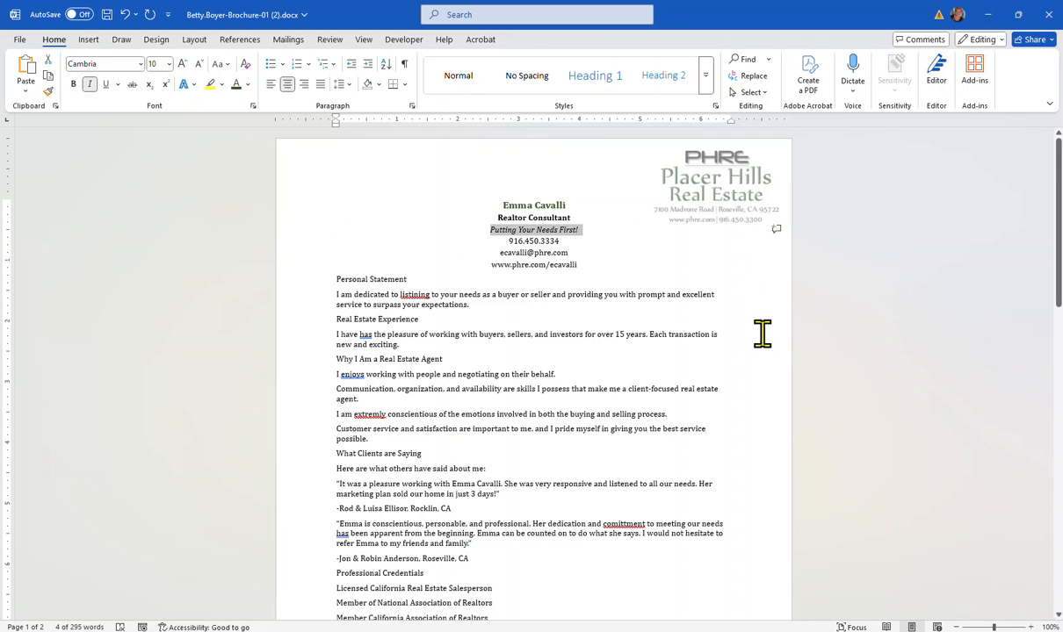
click(720, 319)
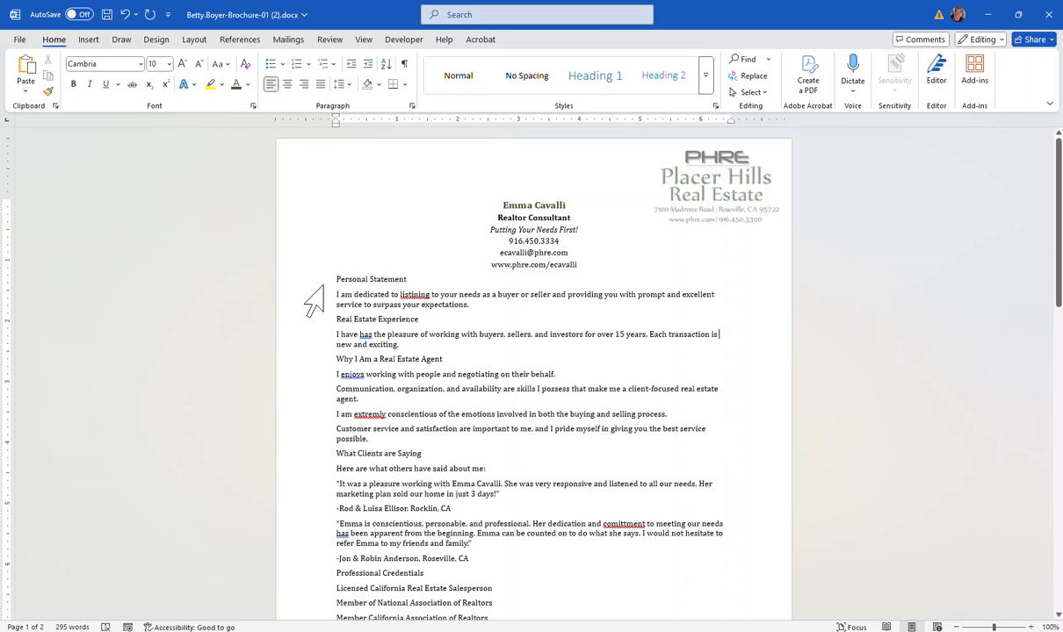
Format the "Personal Statement" heading as bold with a single underline and small caps
click(294, 281)
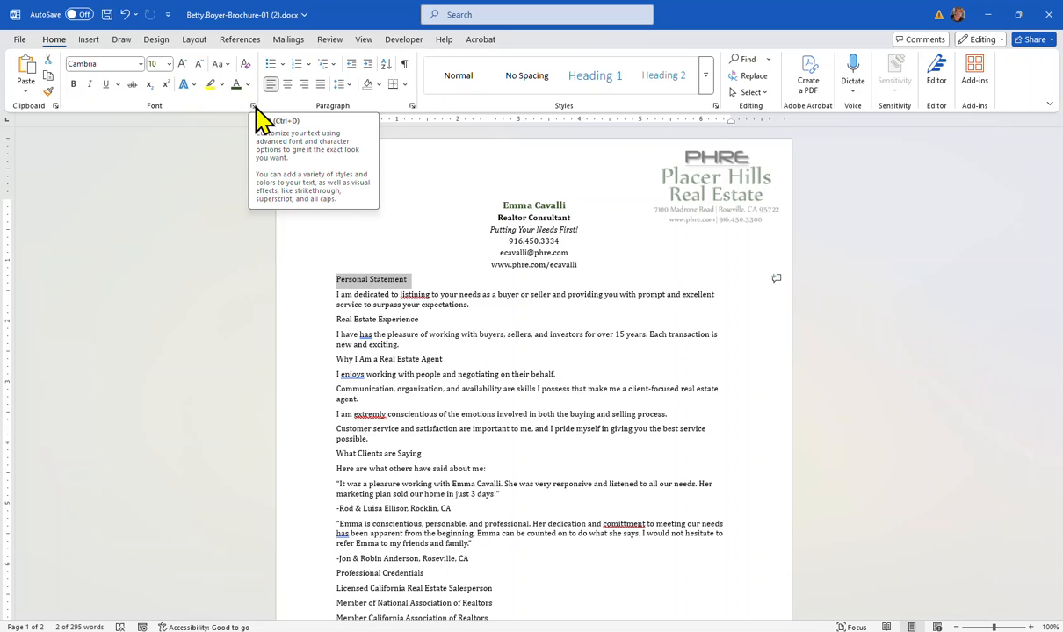
key(ctrl)
key(ctrl)
key(ctrl)
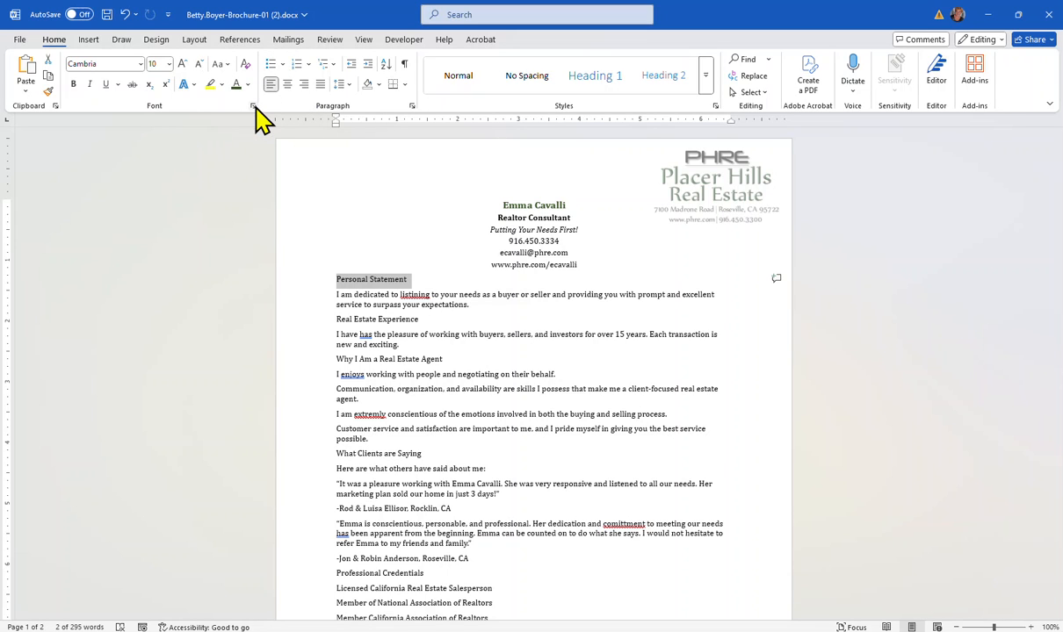
click(253, 106)
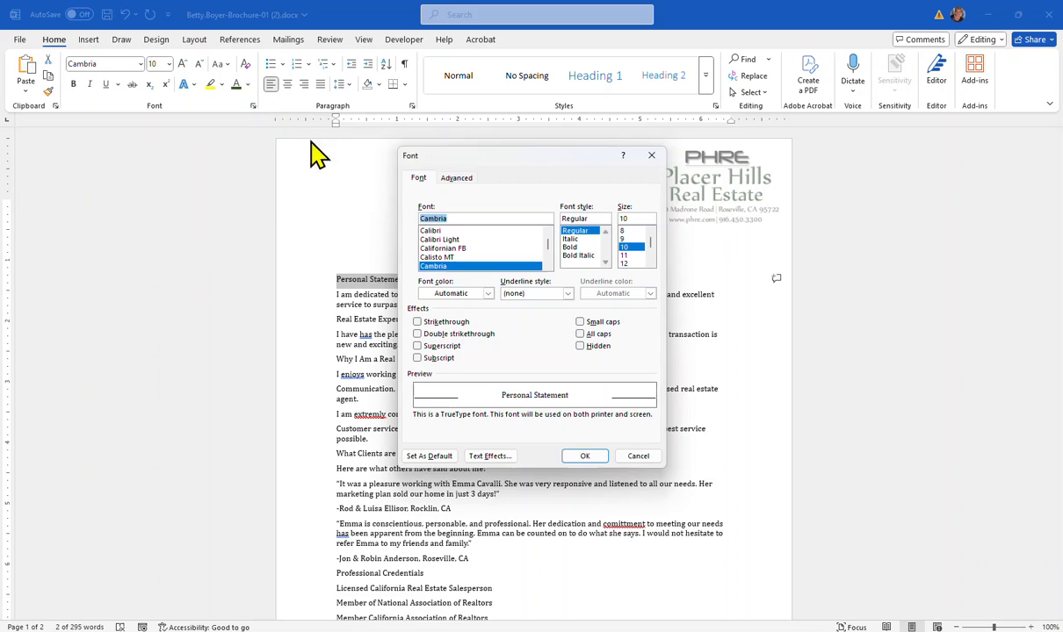
click(570, 247)
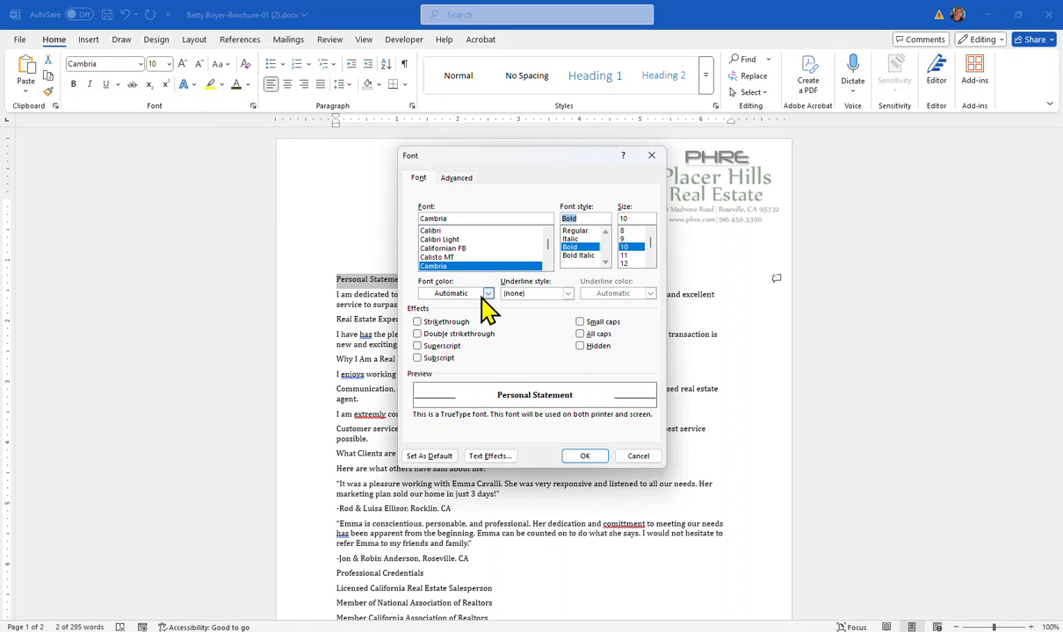
click(568, 294)
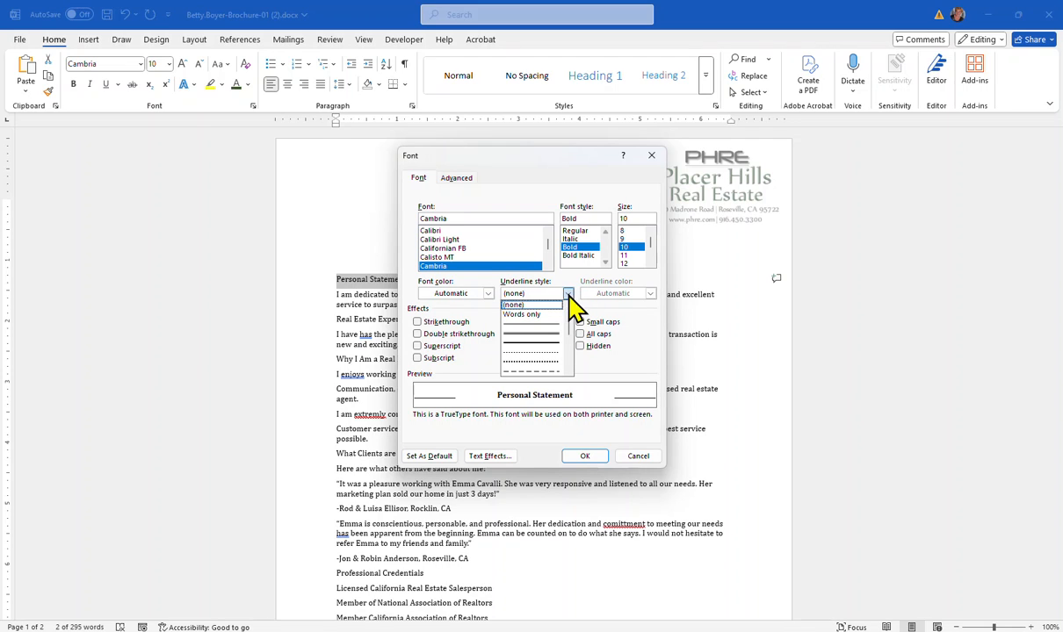
click(544, 325)
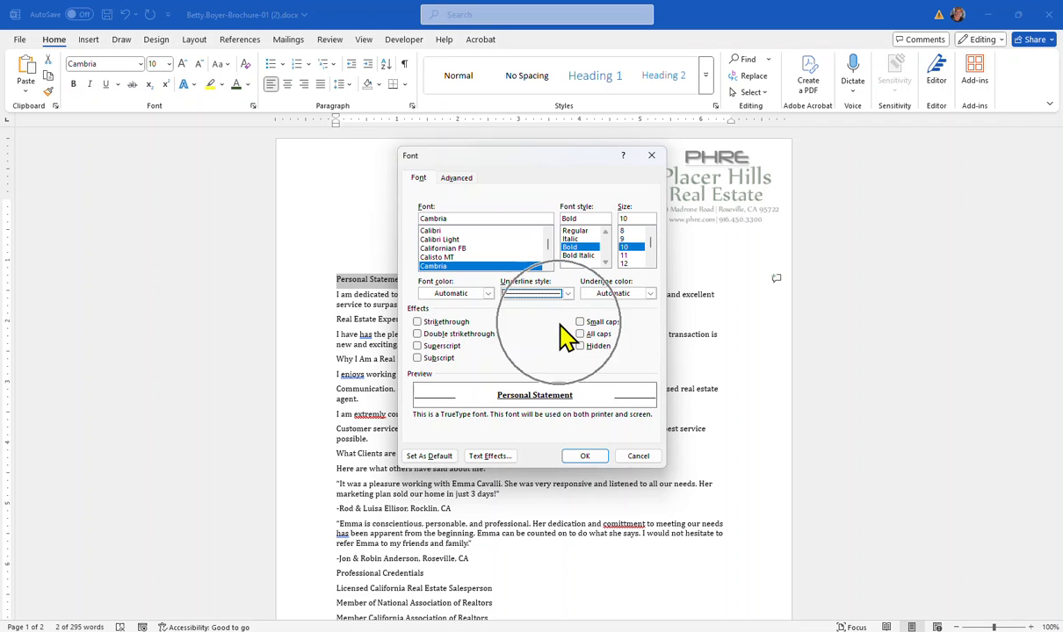
click(579, 322)
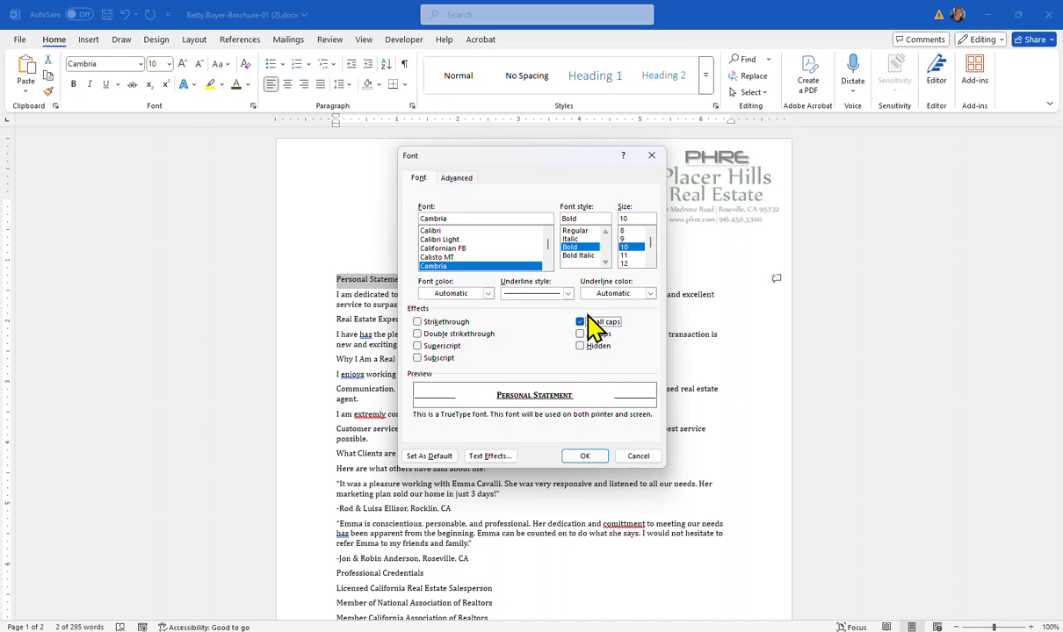
click(585, 455)
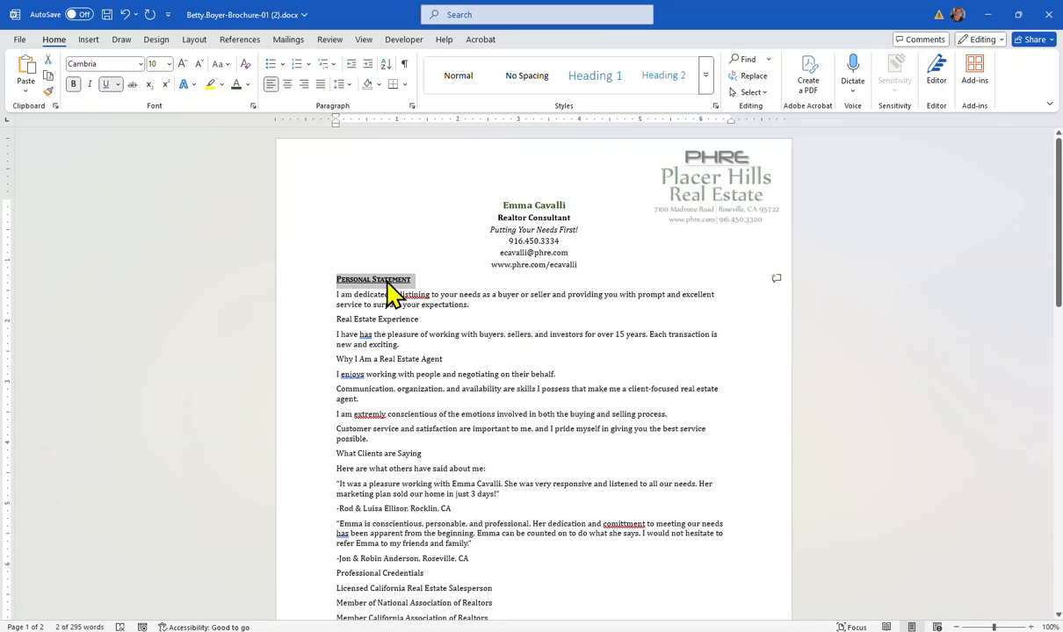
Set the "Personal Statement" heading's paragraph spacing to 12 pt before and 3 pt after
click(349, 85)
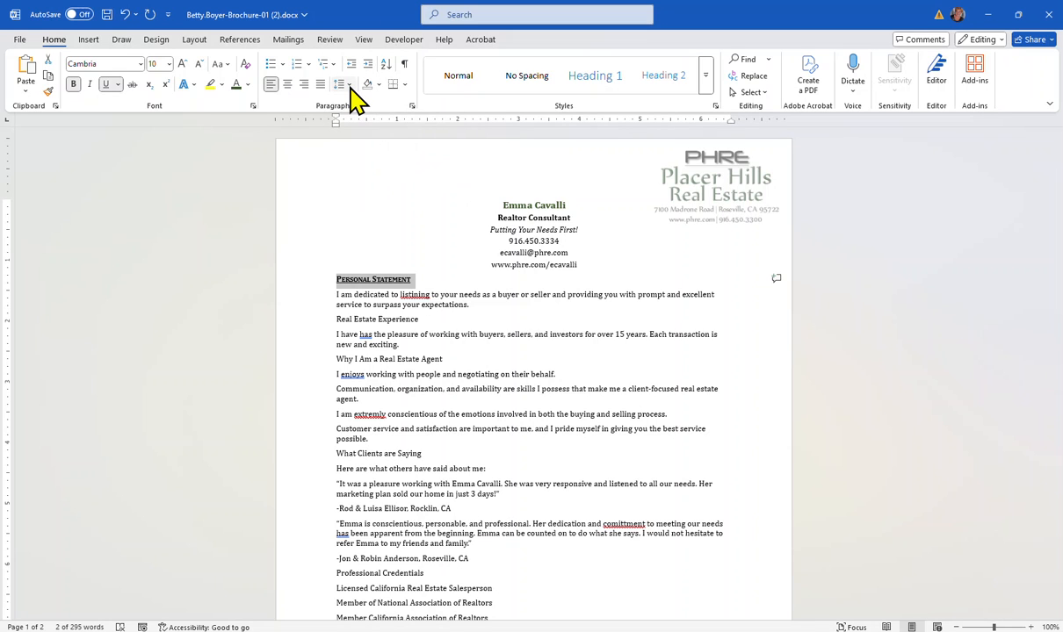
click(309, 114)
click(413, 107)
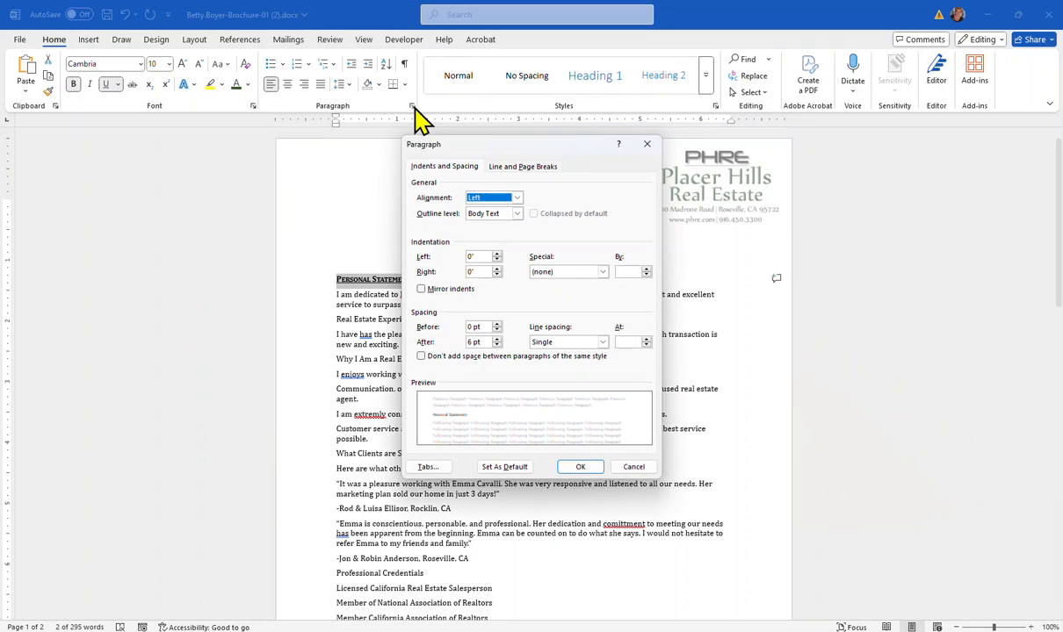
click(483, 326)
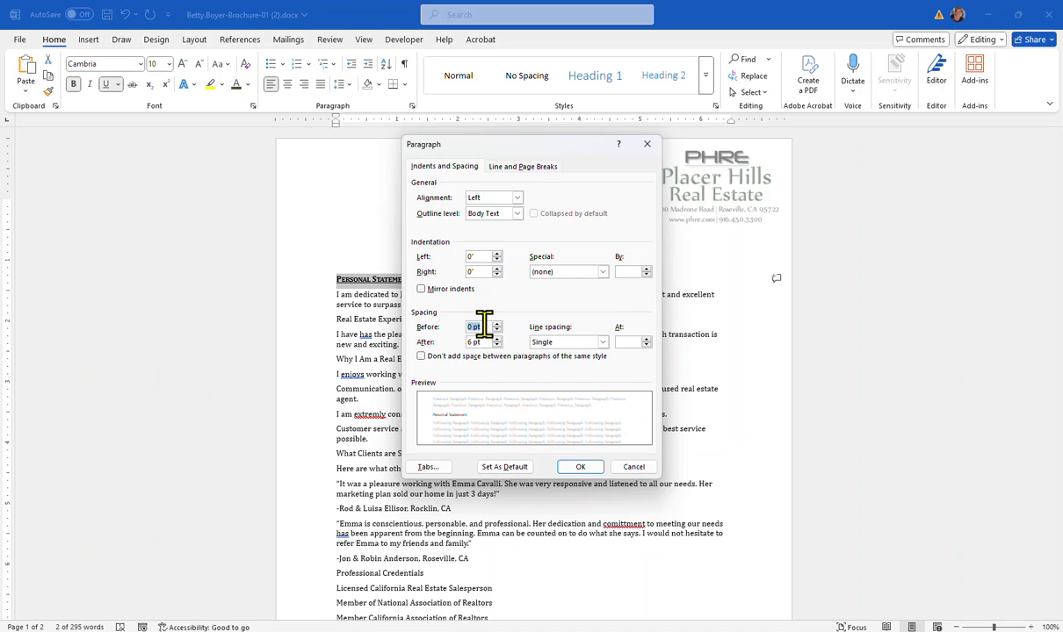
text(12)
click(486, 341)
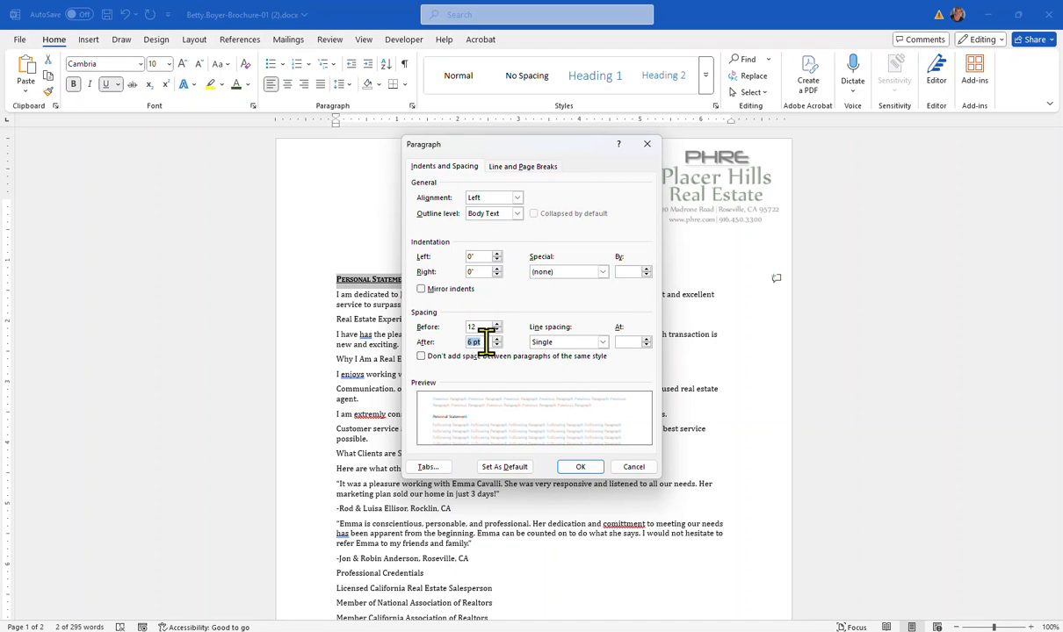
text(3)
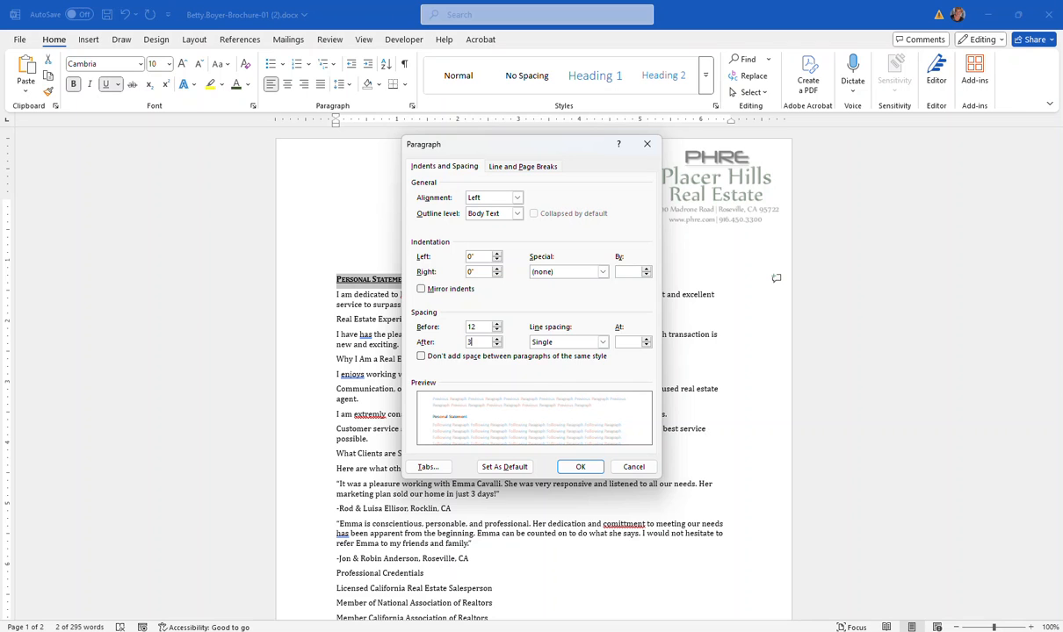
click(581, 468)
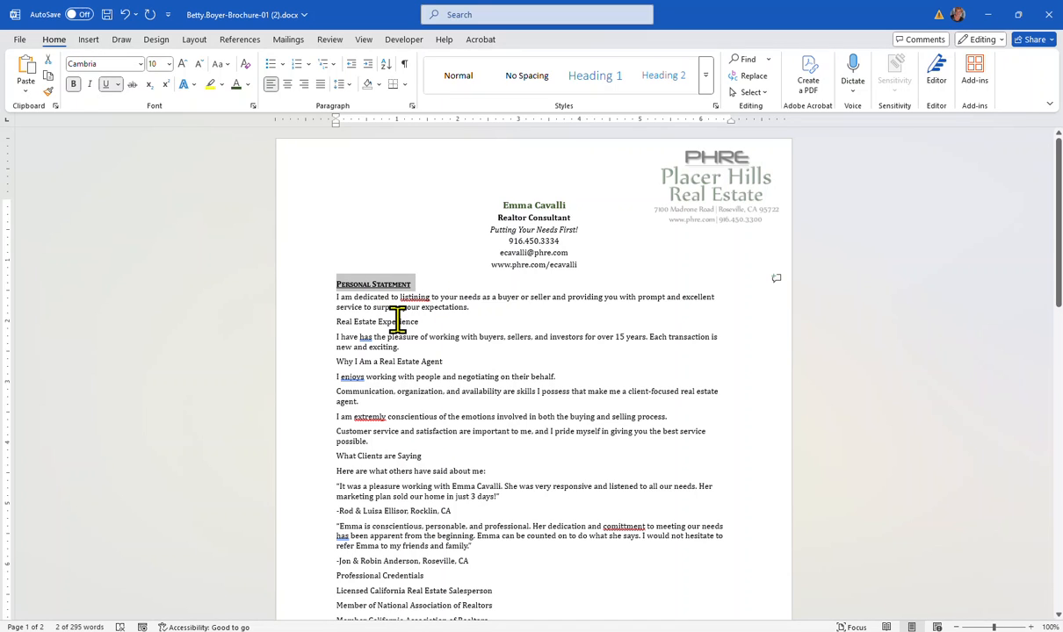
Copy the "Personal Statement" heading's formatting to the headings "Real Estate Experience", "Why I Am a Real Estate Agent" and "What Clients are Saying"
click(48, 93)
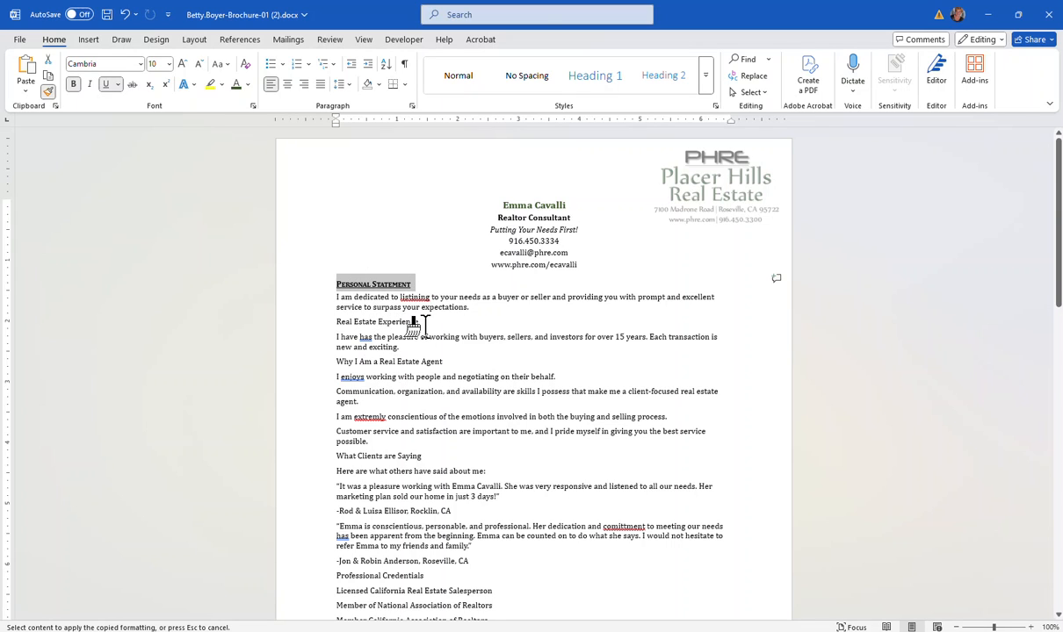
drag(424, 322, 312, 327)
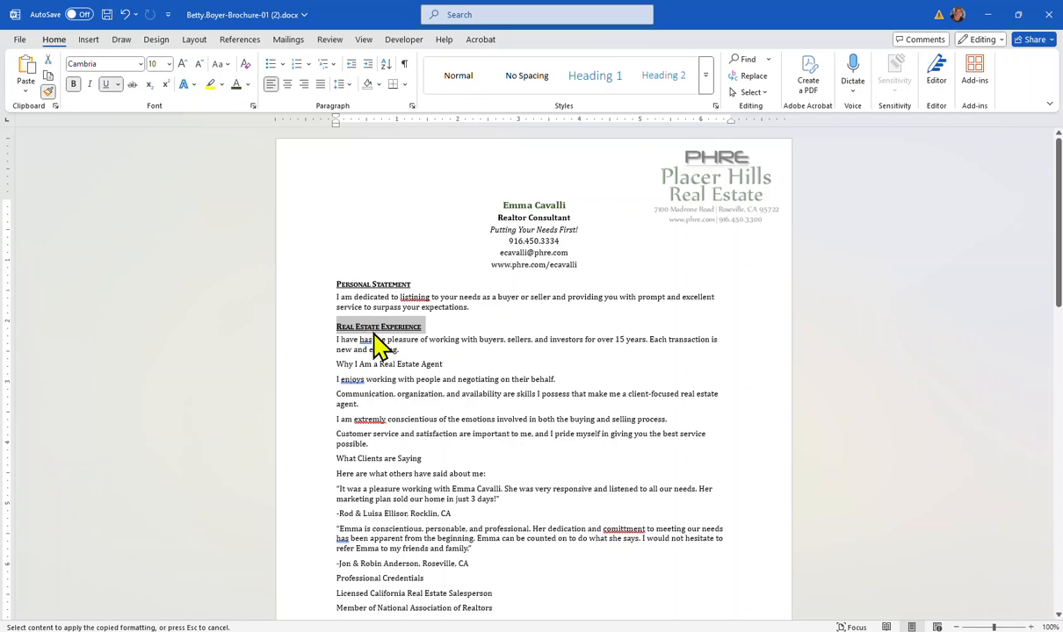
drag(446, 362, 322, 367)
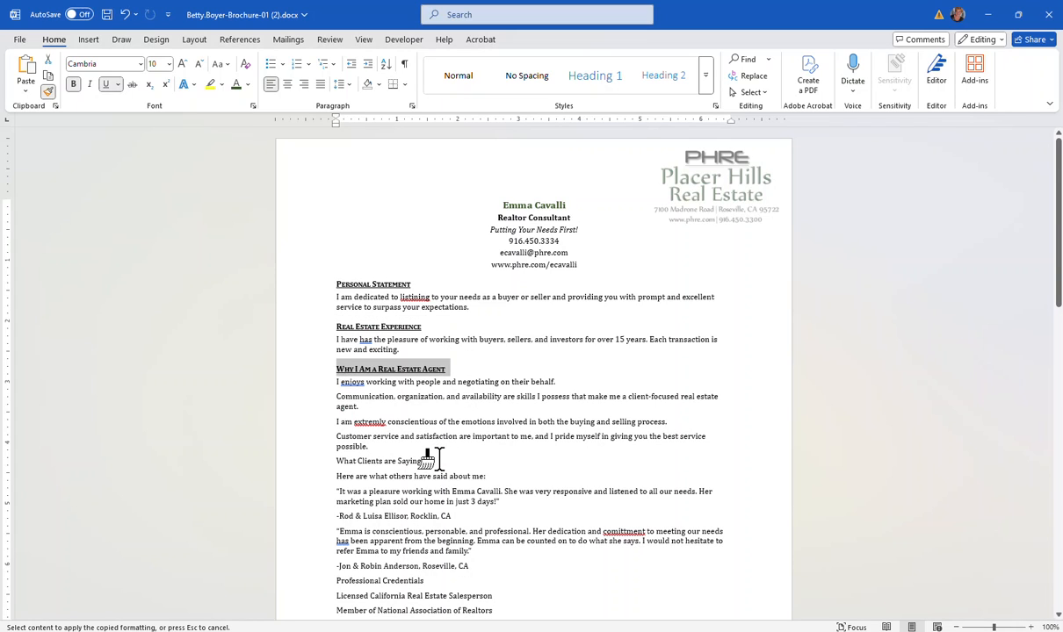
drag(436, 458, 309, 472)
Apply the copied heading formatting to "Professional Credentials" and "Education & Training", and stop painting the format
scroll(492, 409, down, 1)
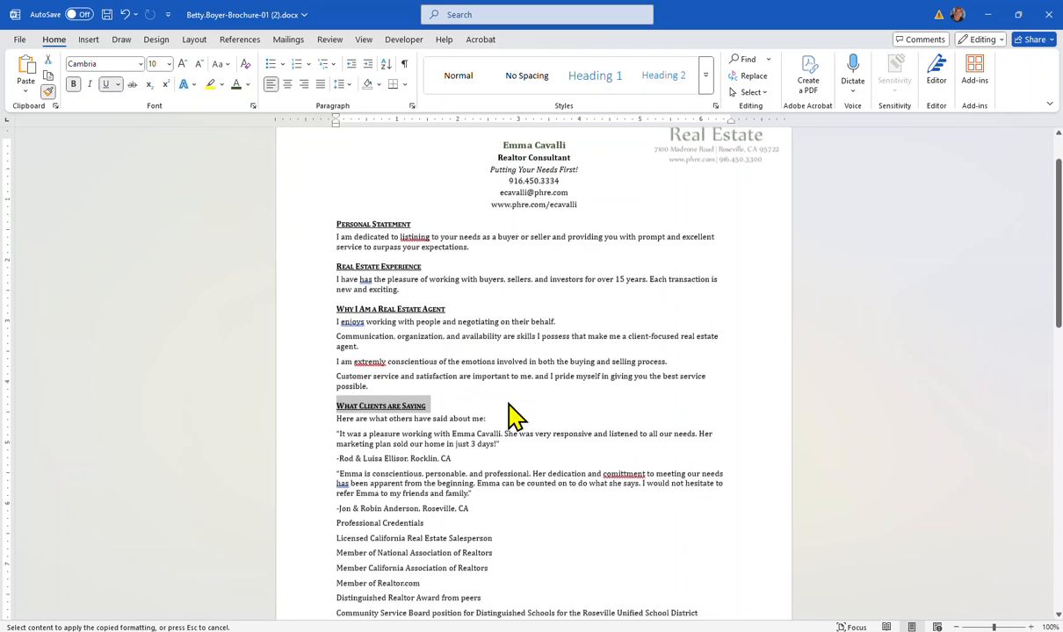
scroll(515, 416, down, 1)
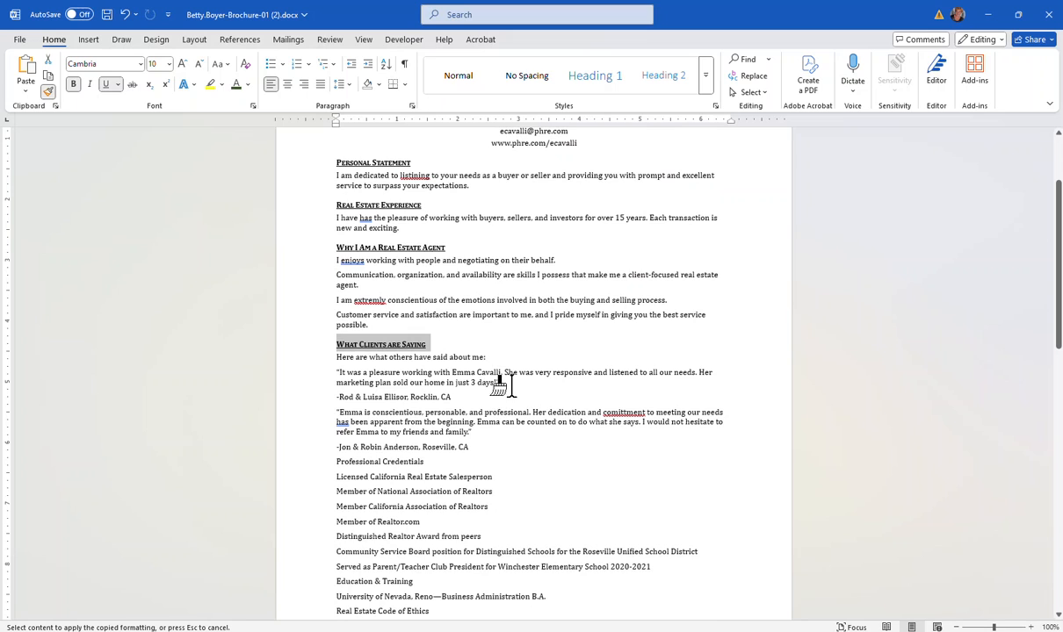
drag(424, 463, 321, 474)
scroll(654, 427, down, 1)
scroll(663, 428, down, 1)
drag(415, 463, 315, 463)
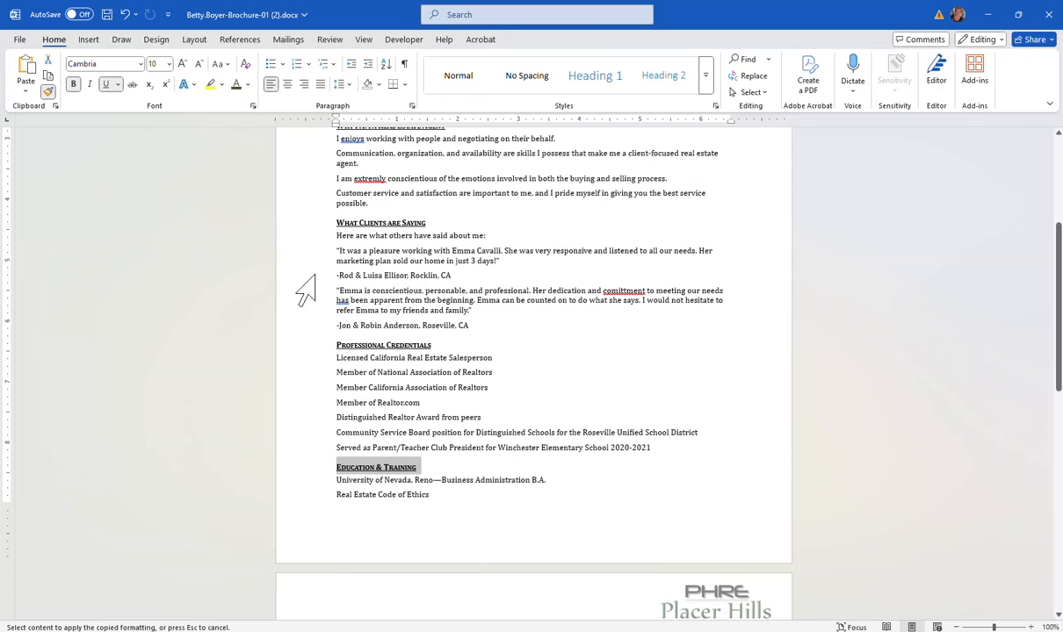
click(47, 92)
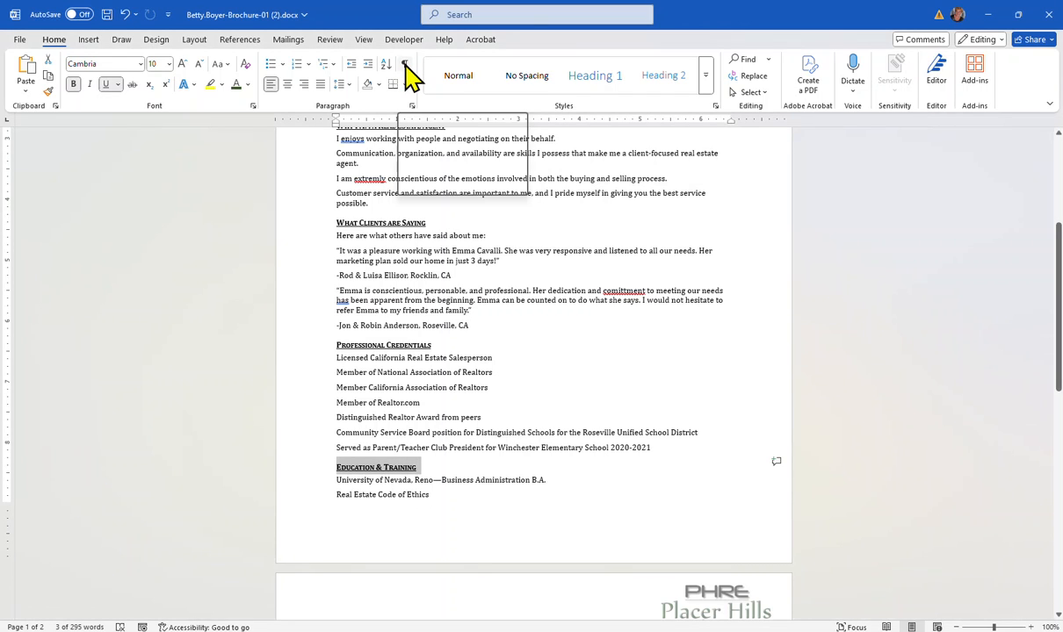
With paragraph marks shown, merge the four paragraphs under "Why I Am a Real Estate Agent" into one, with spaces between sentences, and hide the marks
click(404, 68)
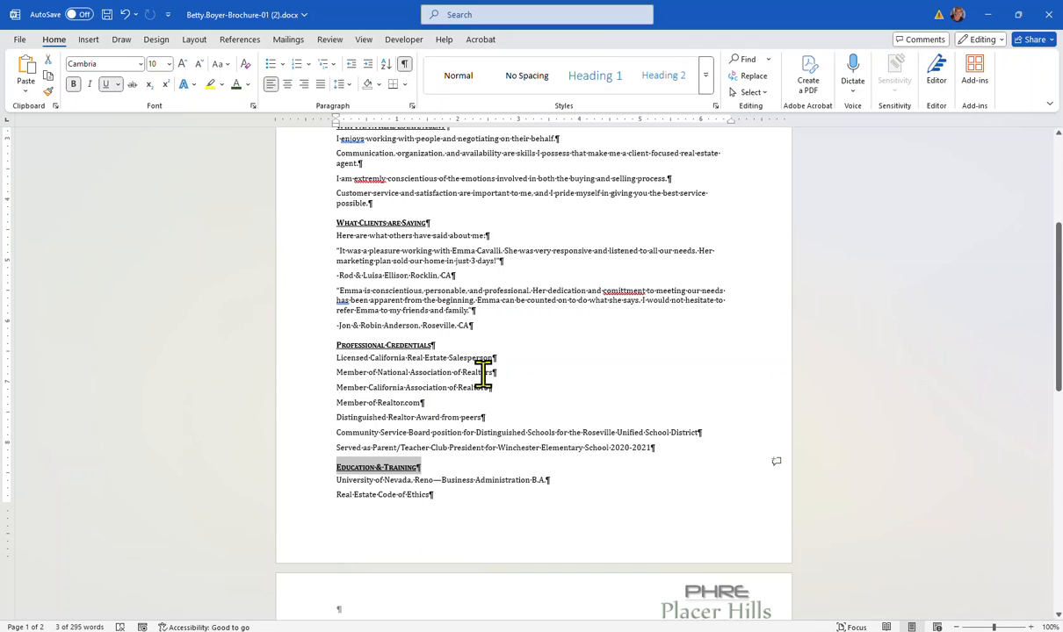
scroll(520, 465, up, 1)
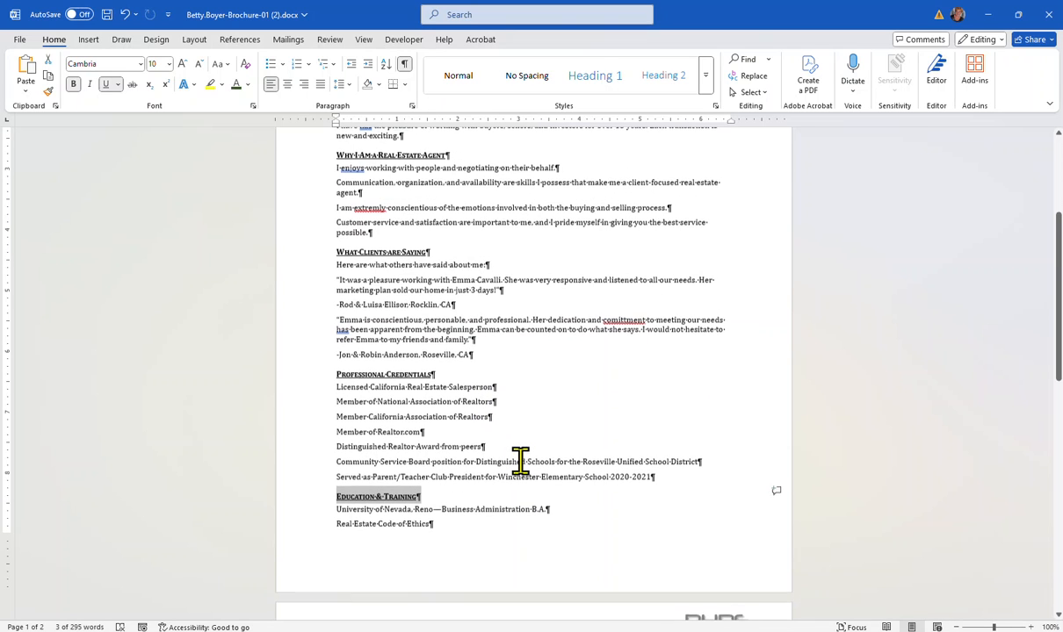
scroll(519, 460, up, 3)
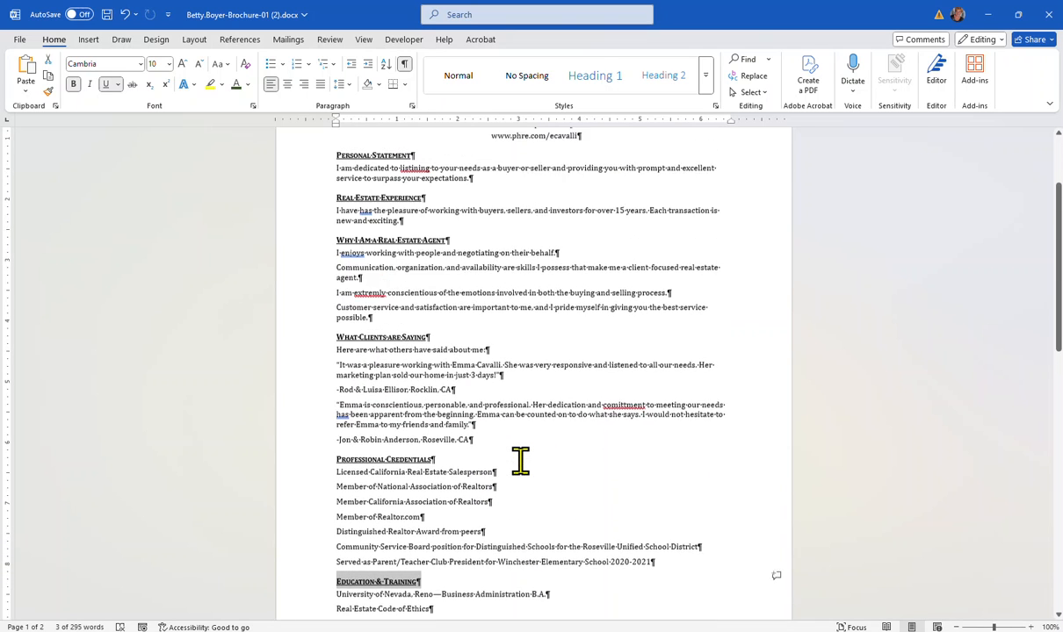
click(328, 274)
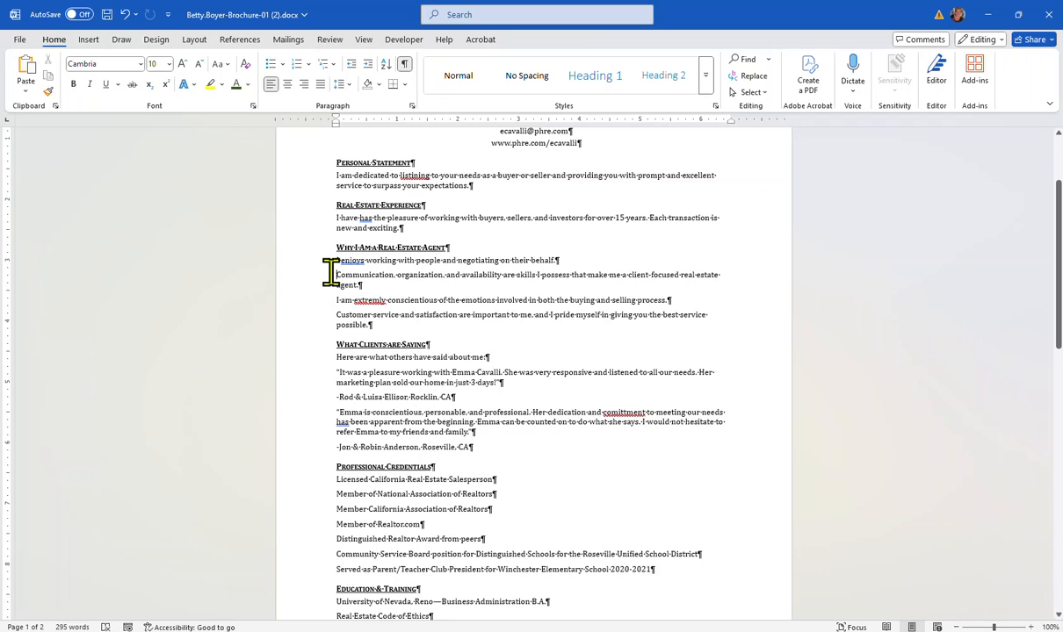
key(BackSpace)
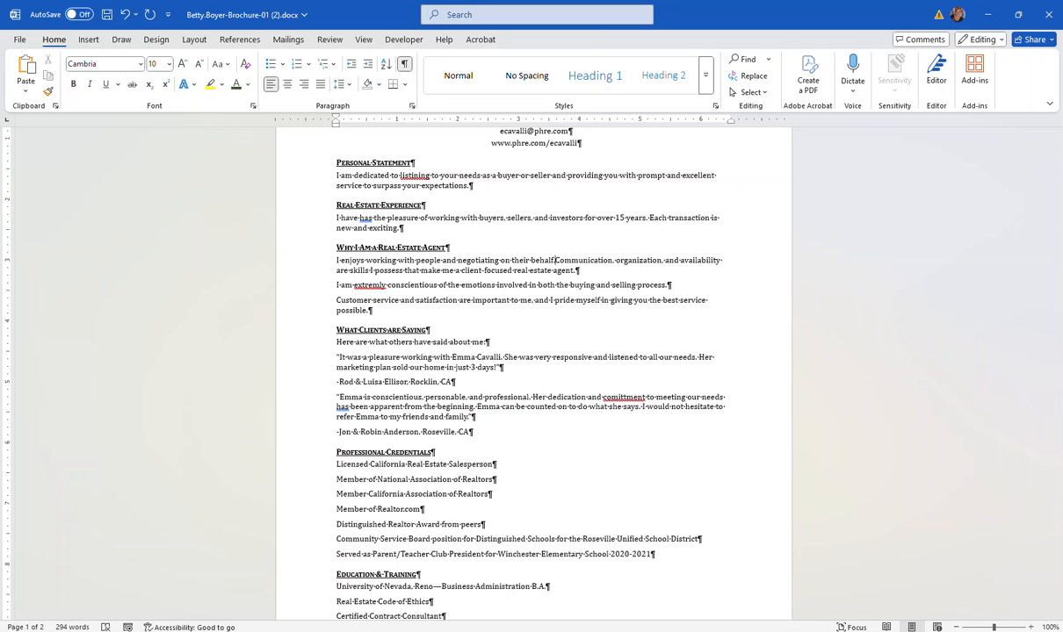
text(.)
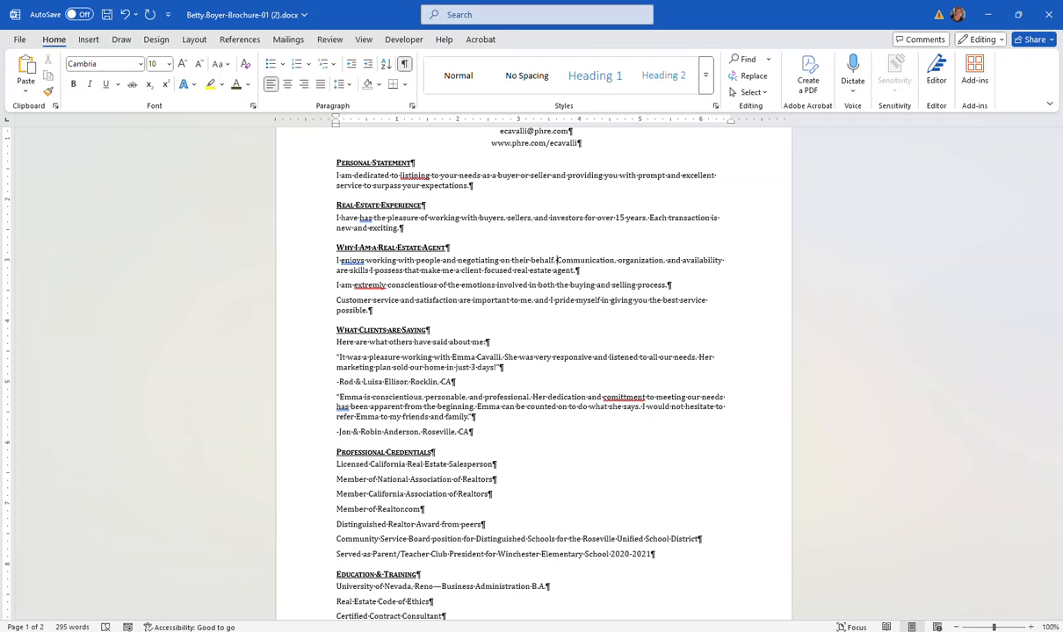
click(333, 284)
key(BackSpace)
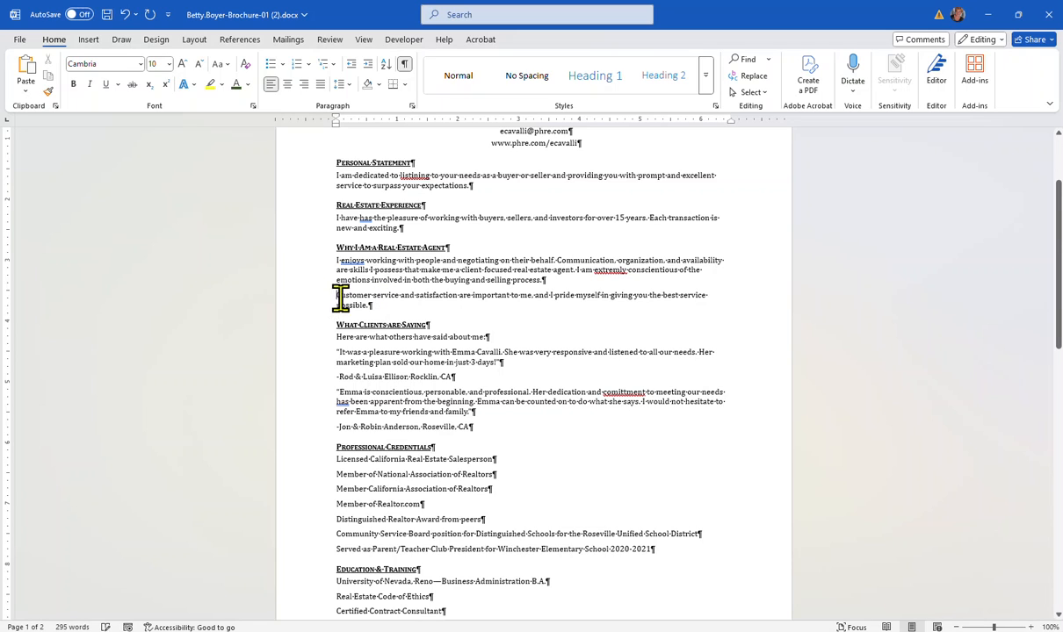
key(BackSpace)
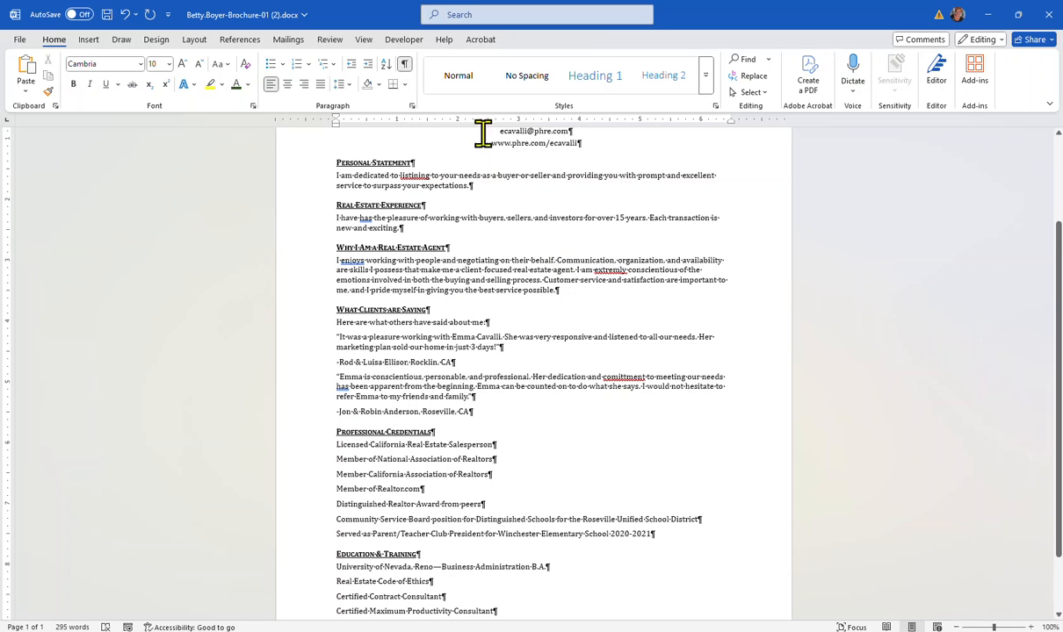
click(403, 65)
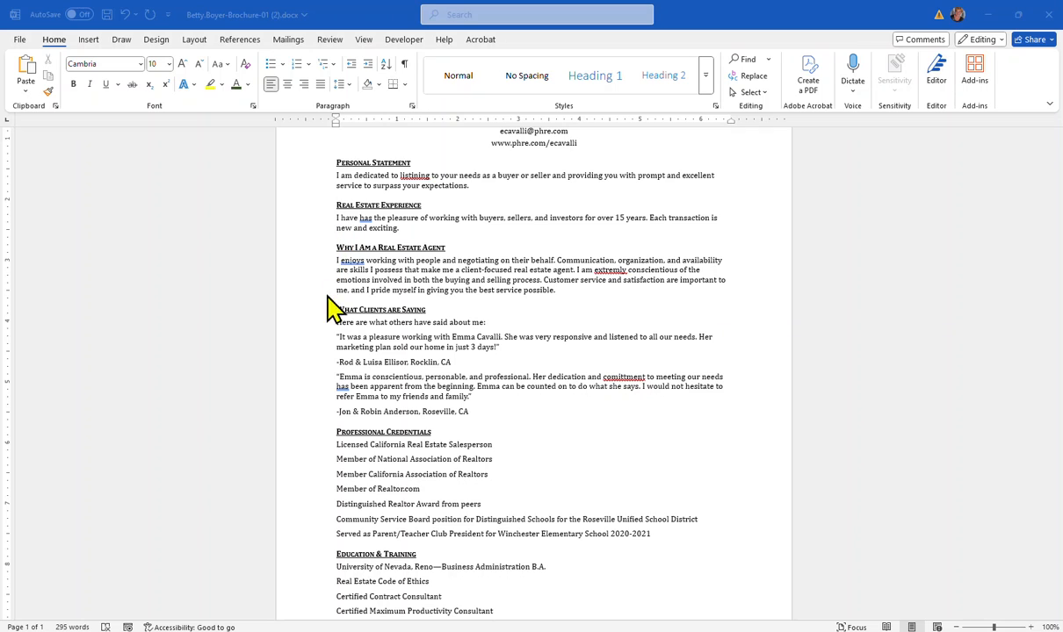
Set the first client quote's spacing after to 0 pt and right-align the attribution line below it
click(352, 342)
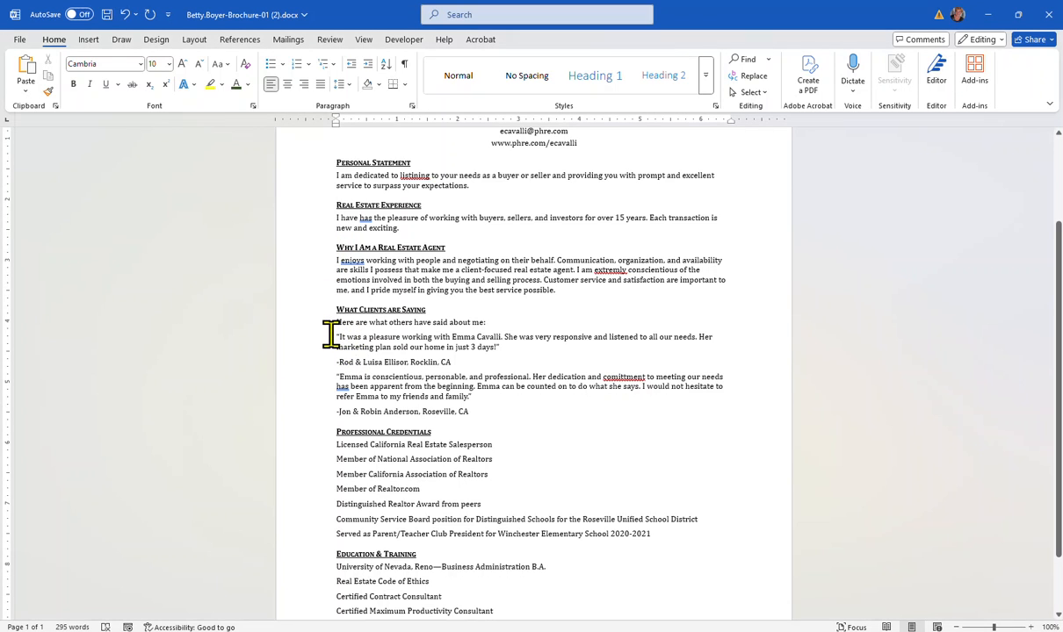
drag(330, 334, 532, 342)
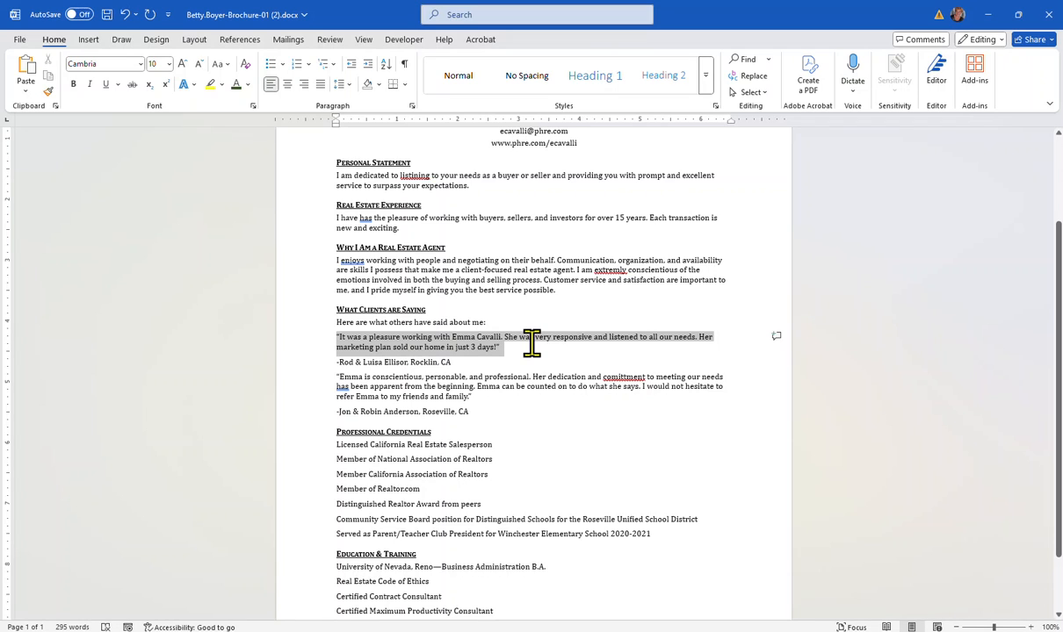
click(411, 105)
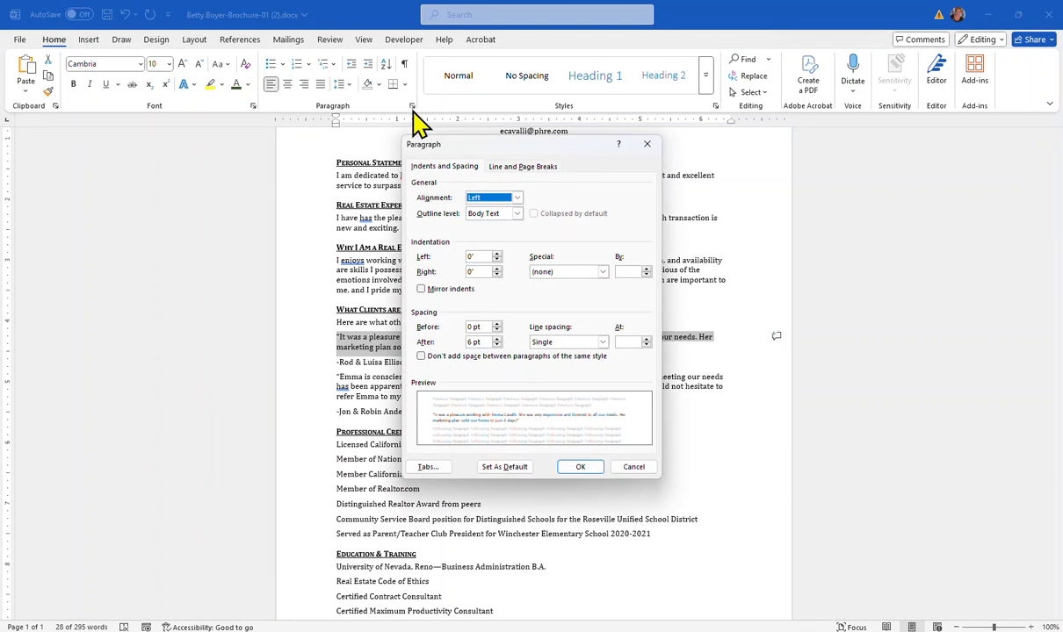
click(483, 341)
double_click(483, 341)
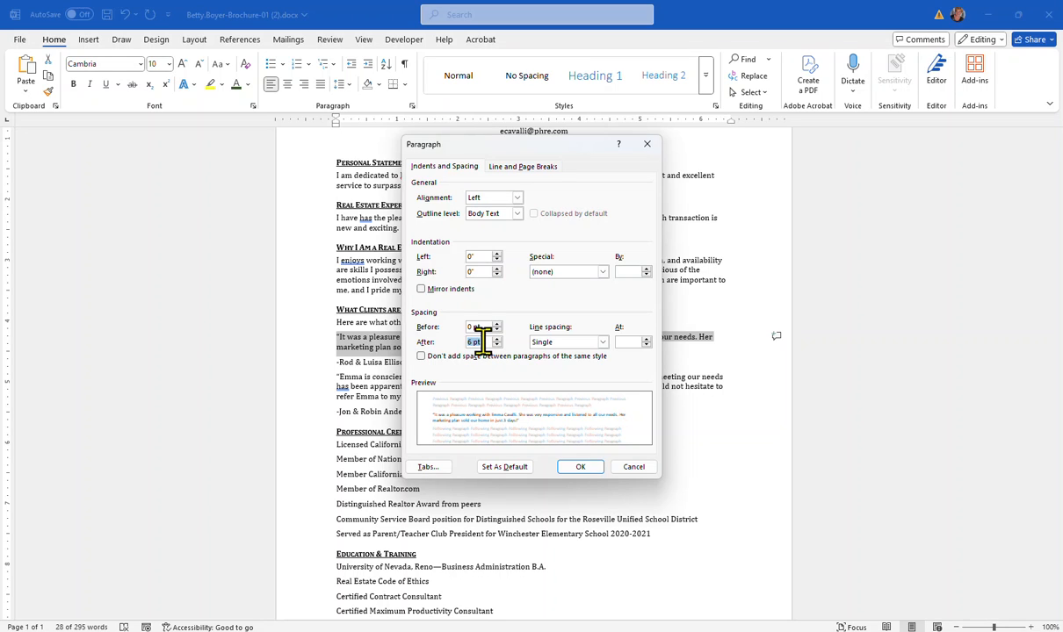
text(0)
click(582, 468)
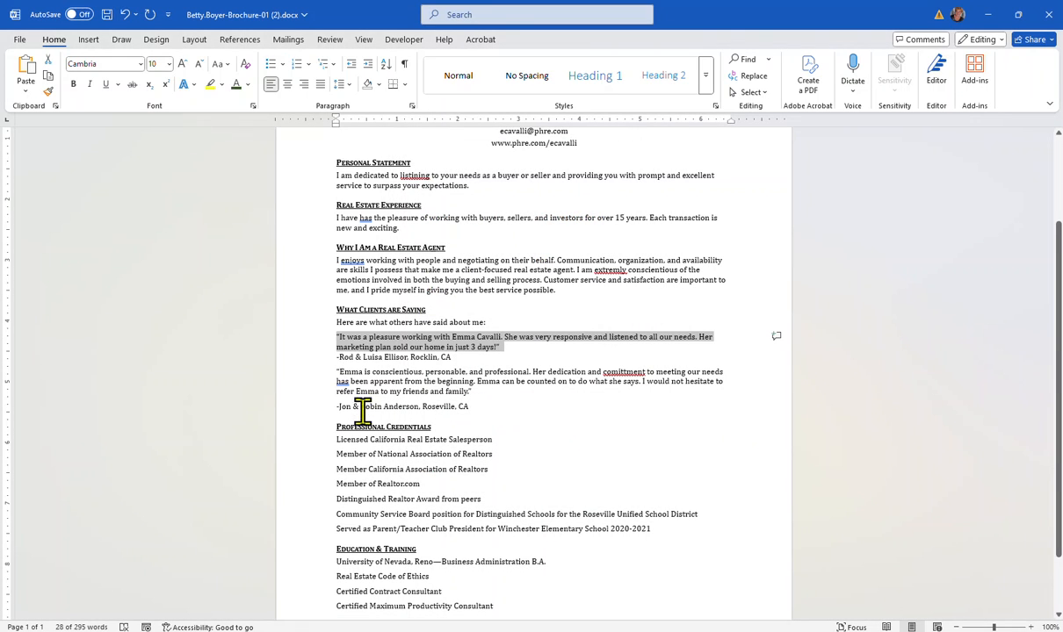
drag(454, 356, 304, 362)
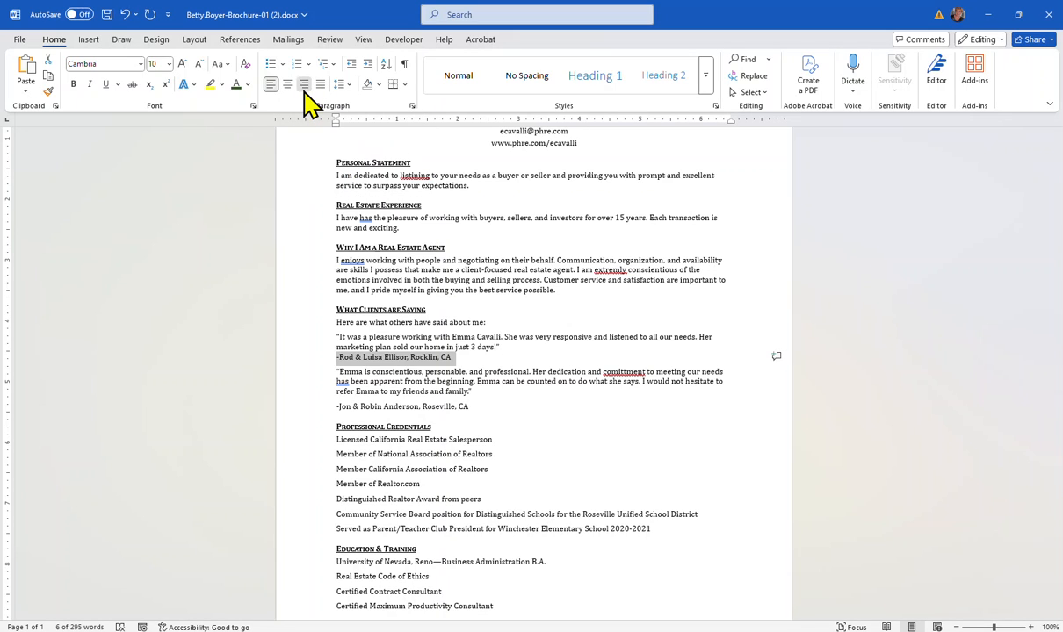
click(303, 86)
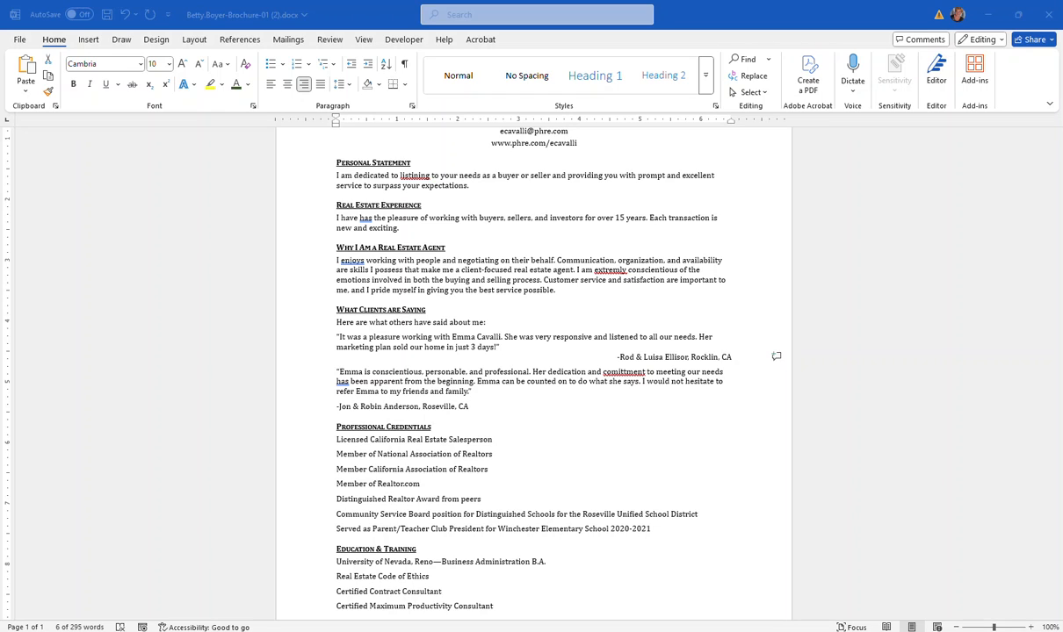
Italicize both client quotes under "What Clients are Saying"
click(329, 369)
drag(329, 369, 498, 401)
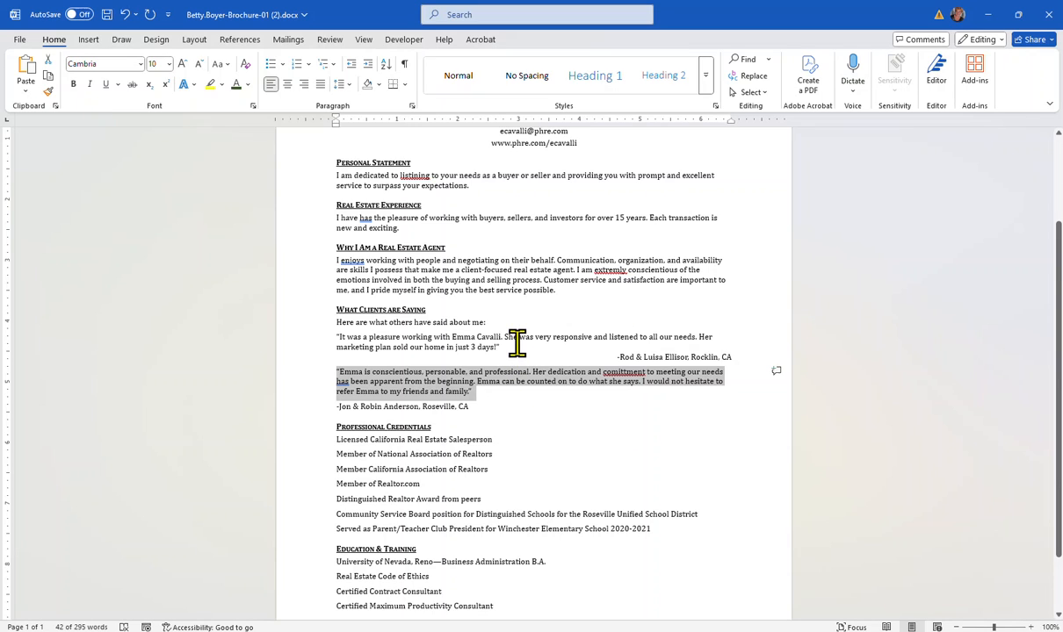
drag(499, 348, 307, 332)
click(89, 83)
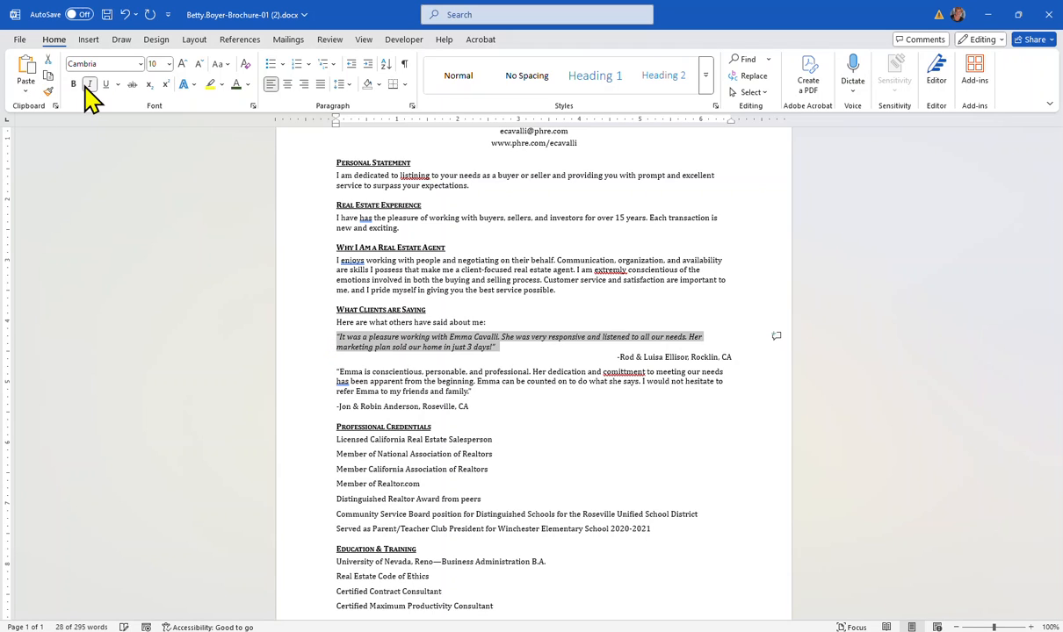
drag(494, 399, 308, 386)
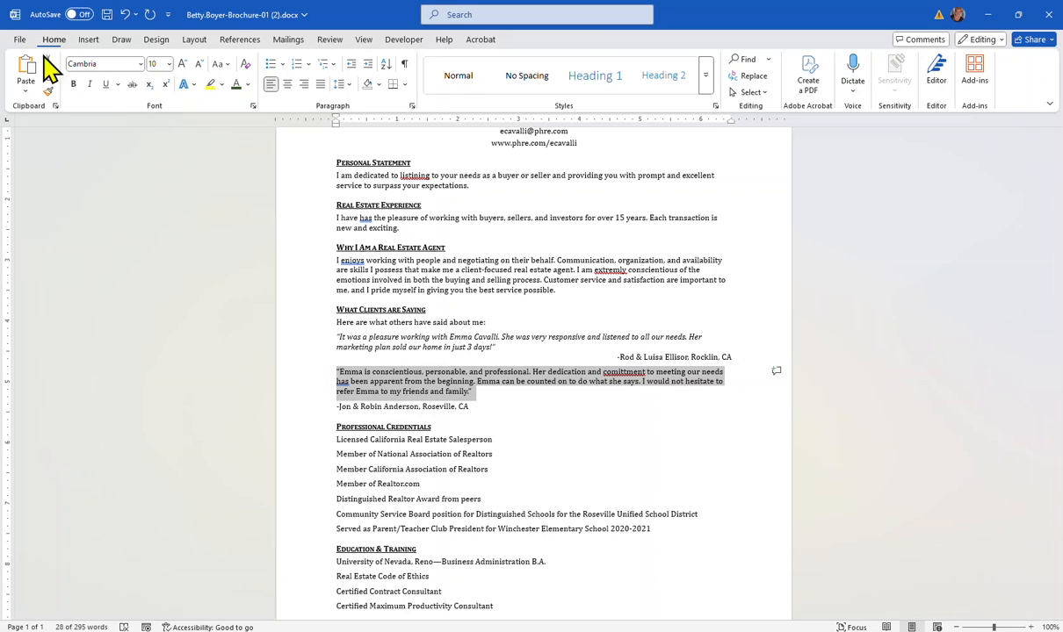
click(93, 94)
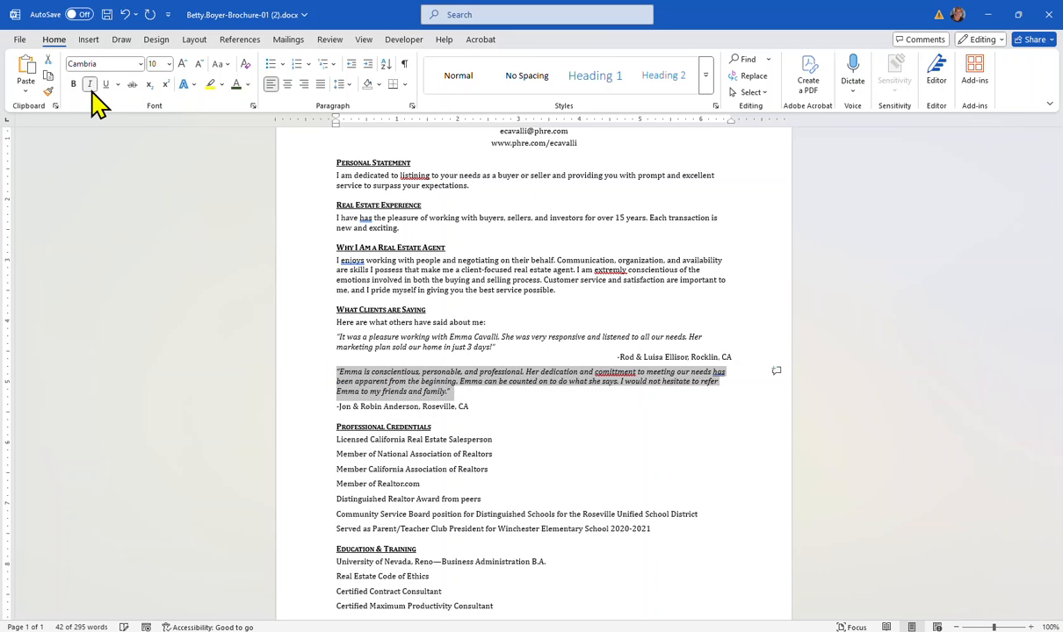
Set the second client quote's spacing after to 0 pt and right-align its attribution line
click(412, 106)
click(480, 342)
text(0)
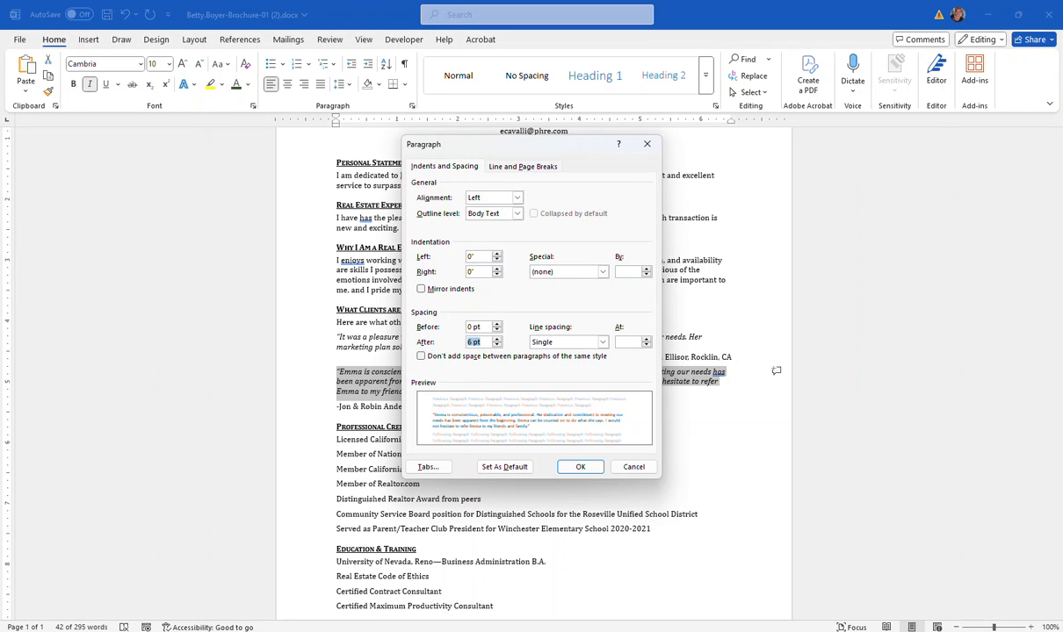
click(580, 467)
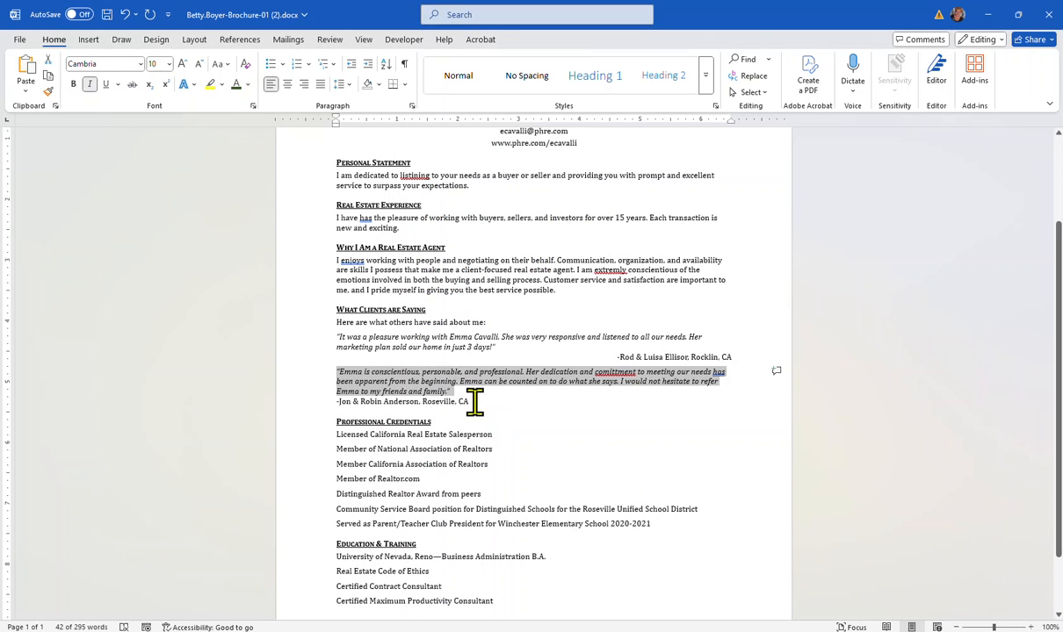
drag(479, 402, 321, 408)
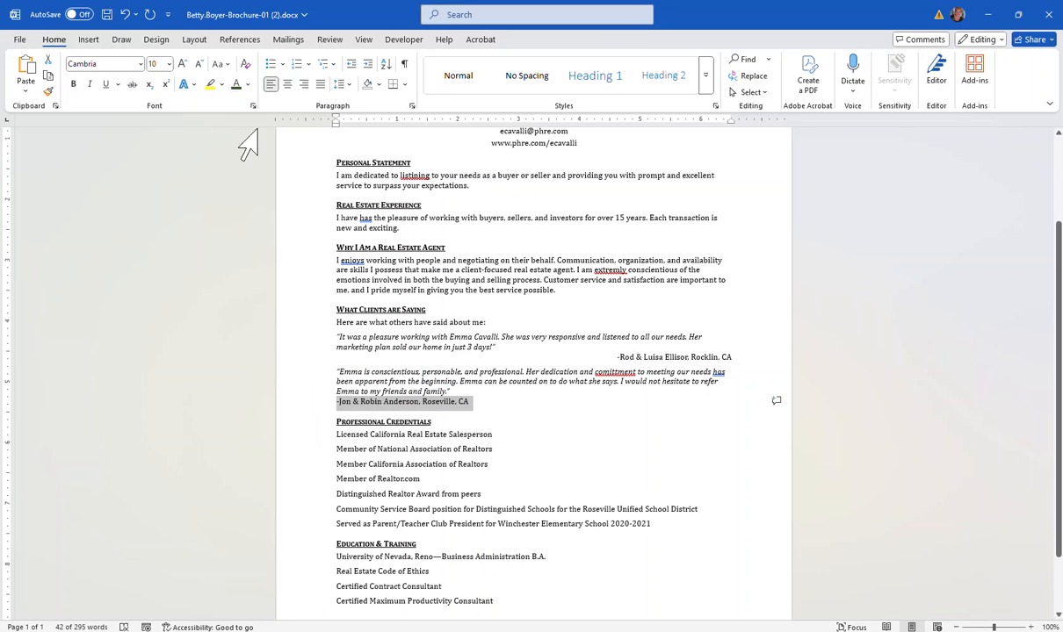
click(305, 87)
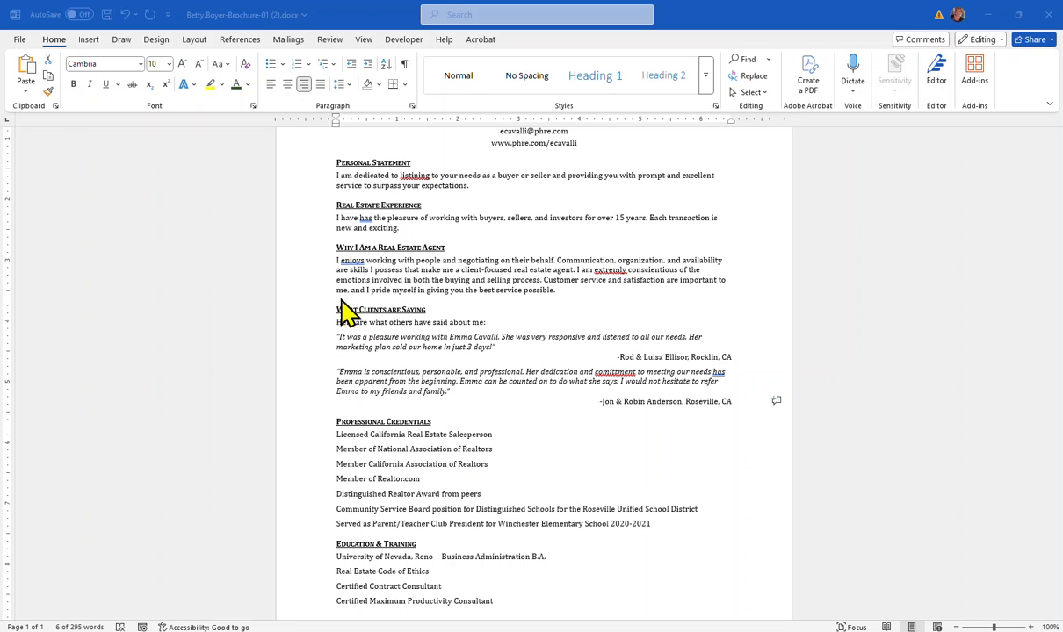
Try moving the "Why I Am a Real Estate Agent" heading and paragraph above the "Real Estate Experience" section, and undo the move
click(334, 247)
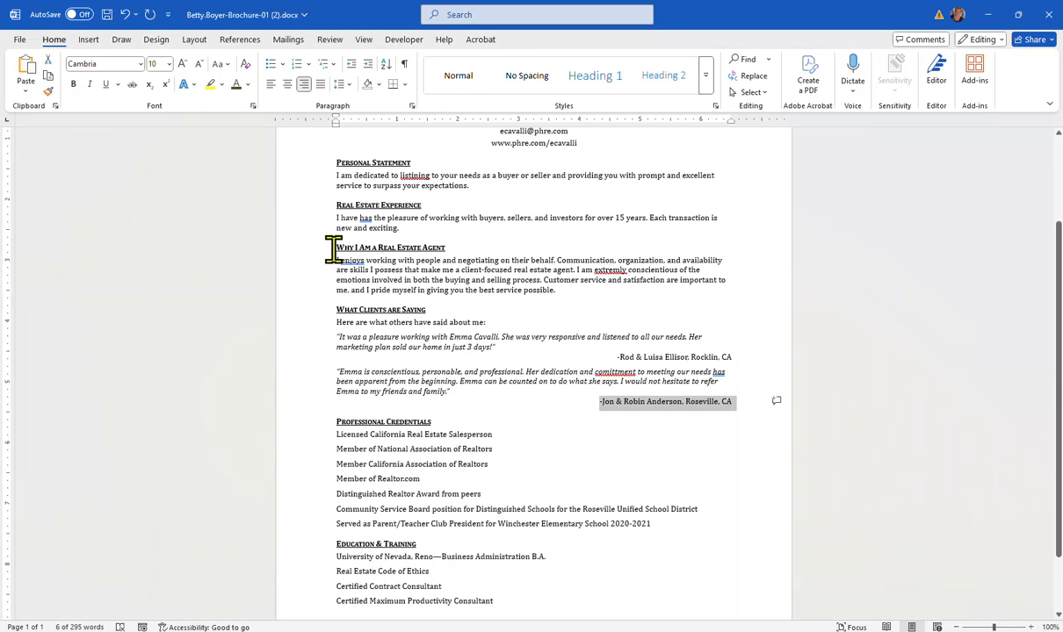
drag(335, 247, 595, 305)
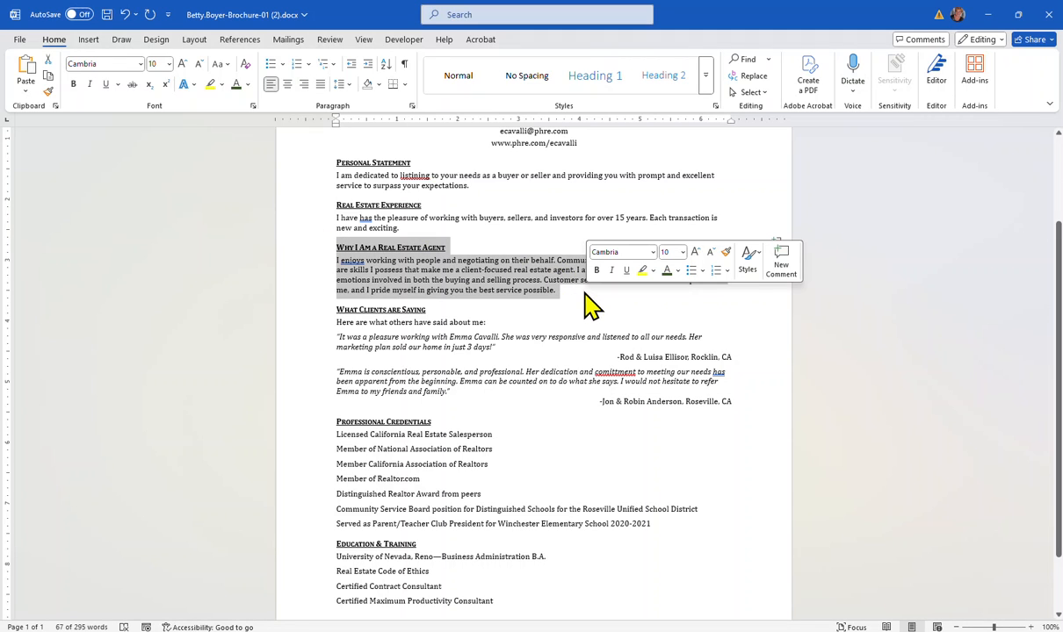
drag(375, 282, 338, 204)
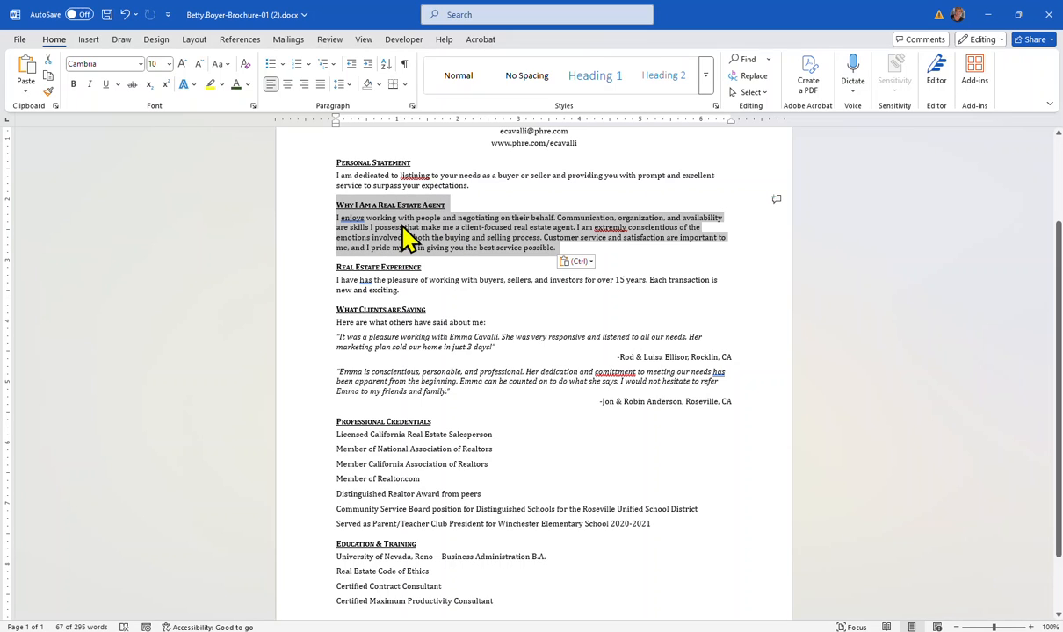
click(125, 14)
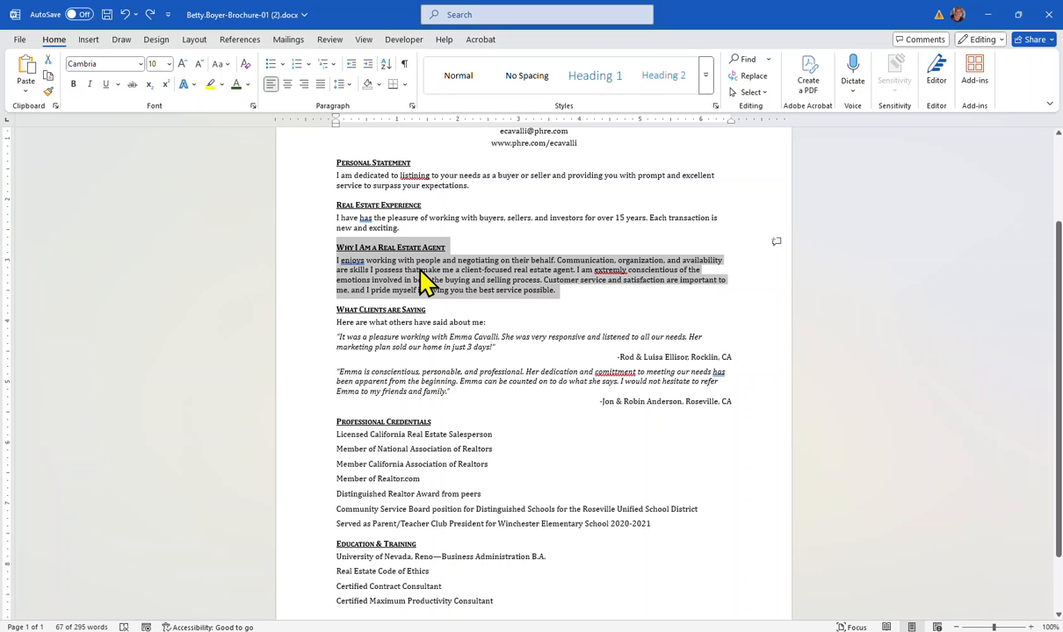
Move the "Why I Am a Real Estate Agent" heading and paragraph above the "Real Estate Experience" heading
drag(420, 271, 330, 221)
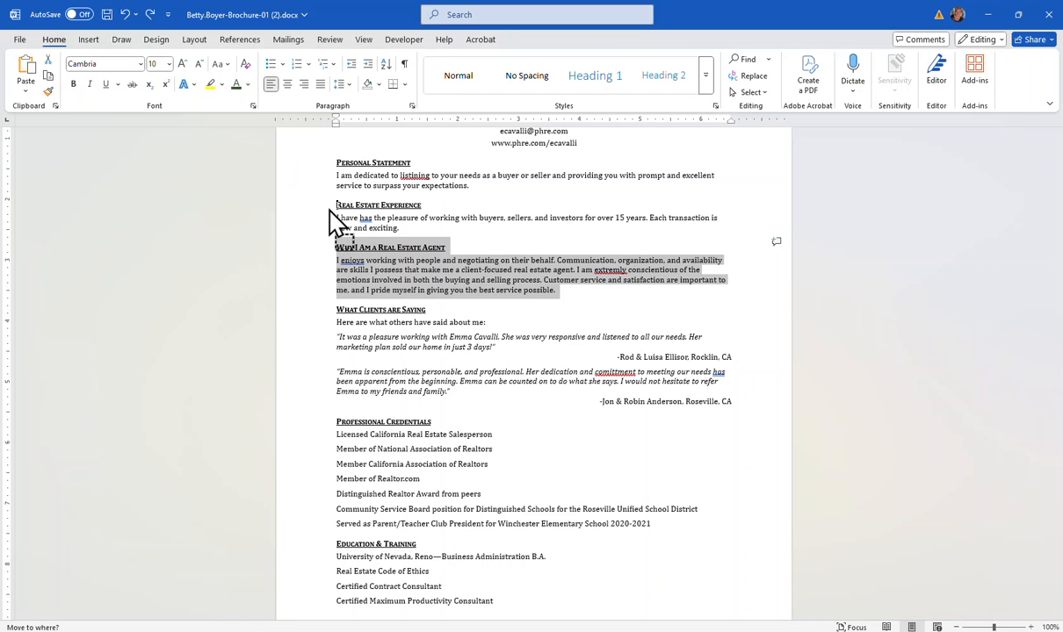
drag(330, 221, 325, 227)
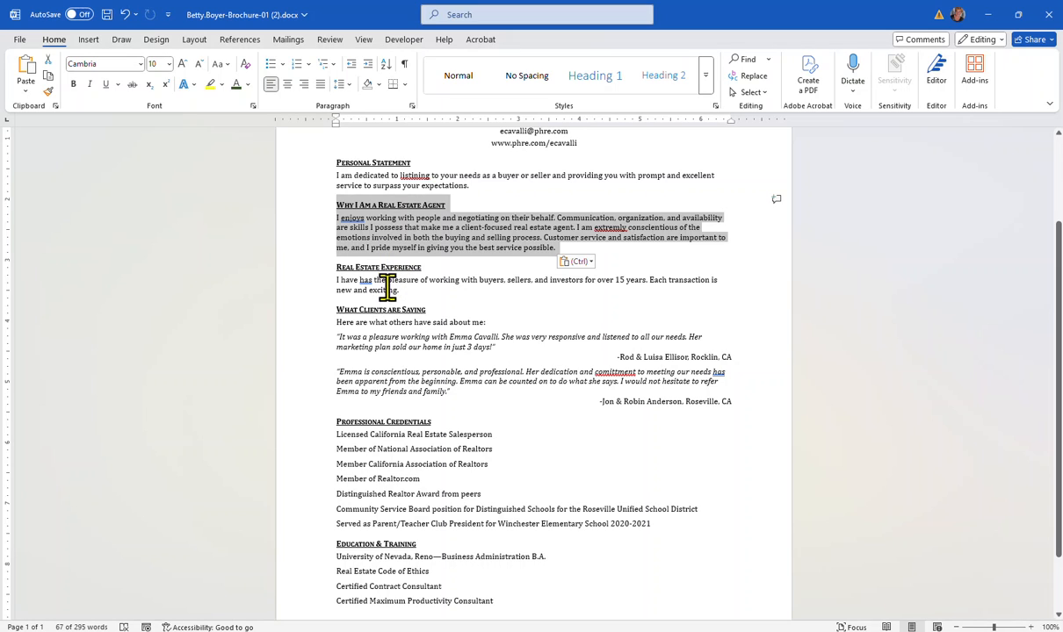
click(545, 298)
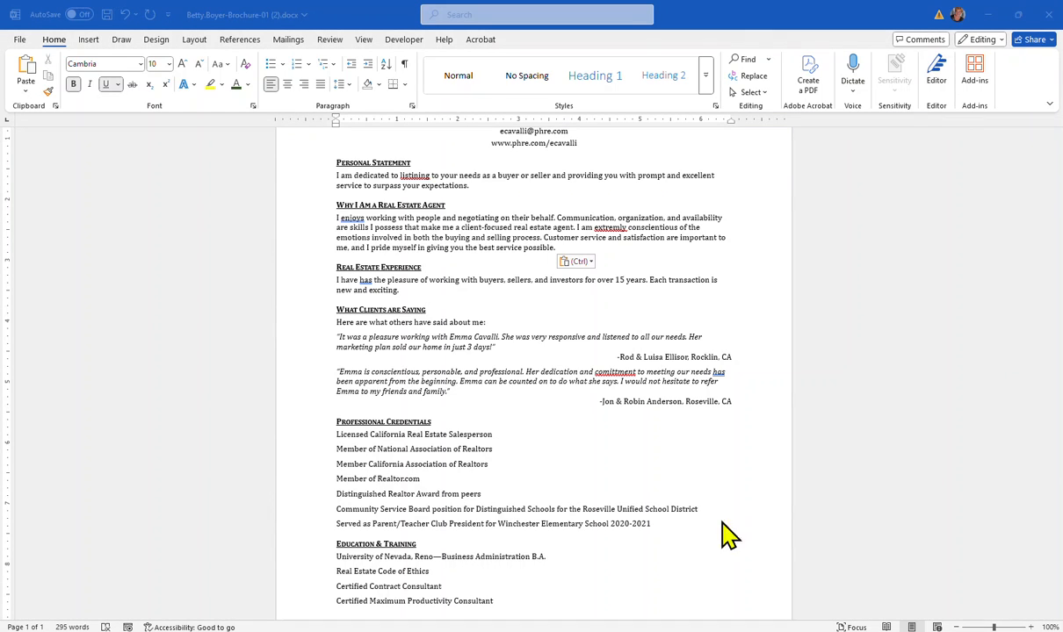
Set the spacing after to 3 pt for all seven lines under "Professional Credentials"
click(336, 435)
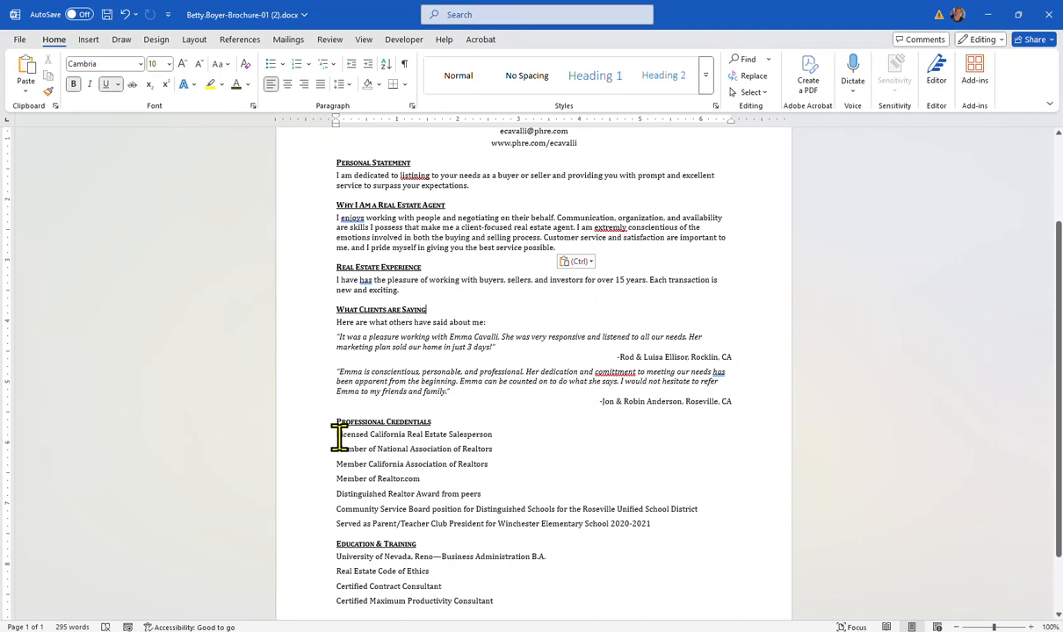
drag(336, 435, 702, 532)
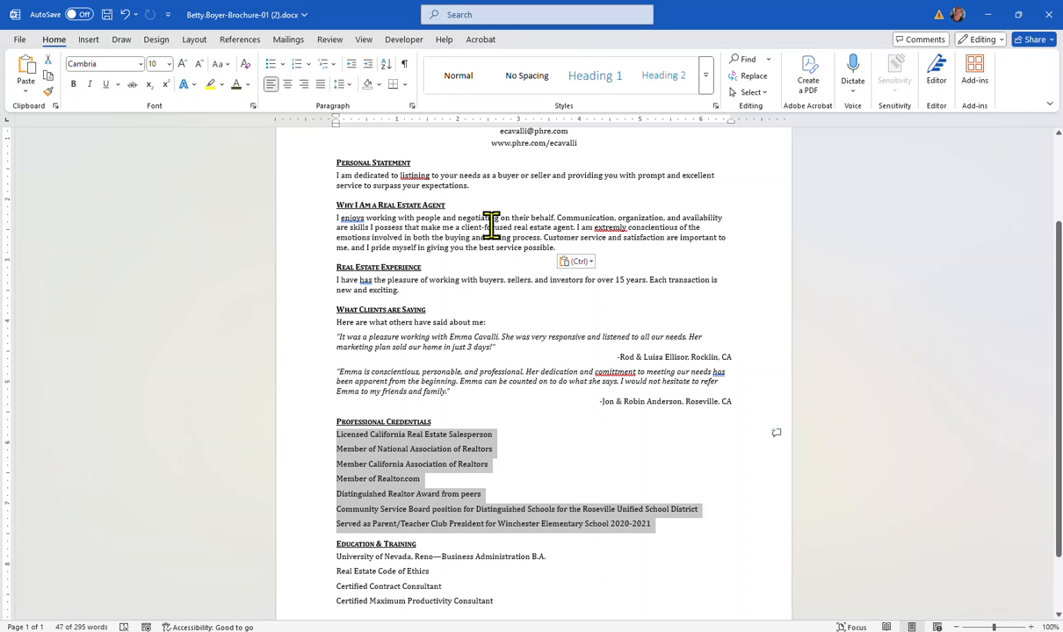
click(411, 105)
click(474, 341)
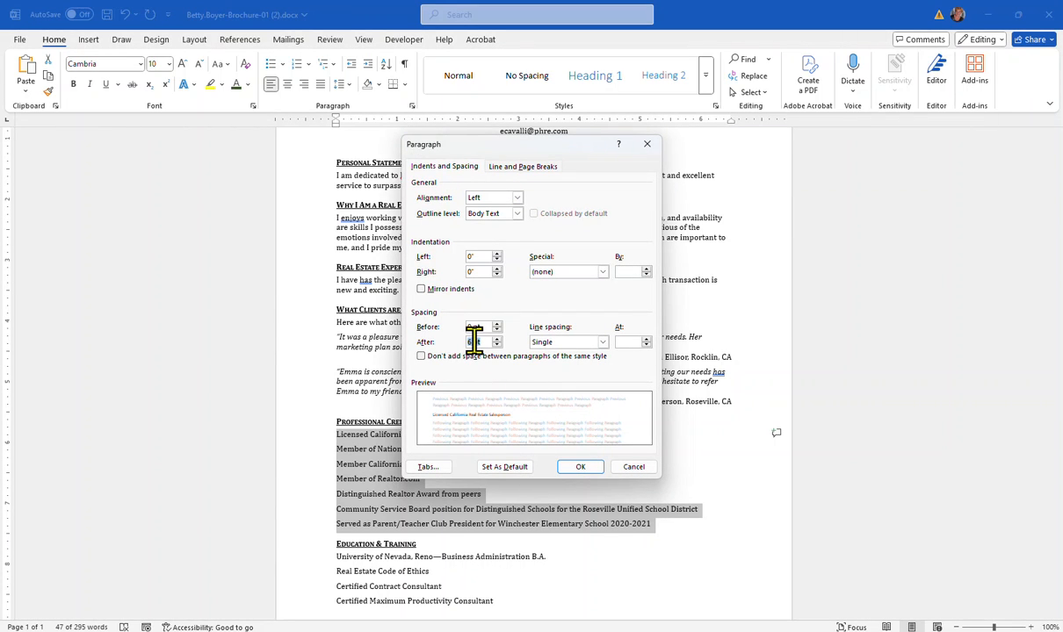
text(3)
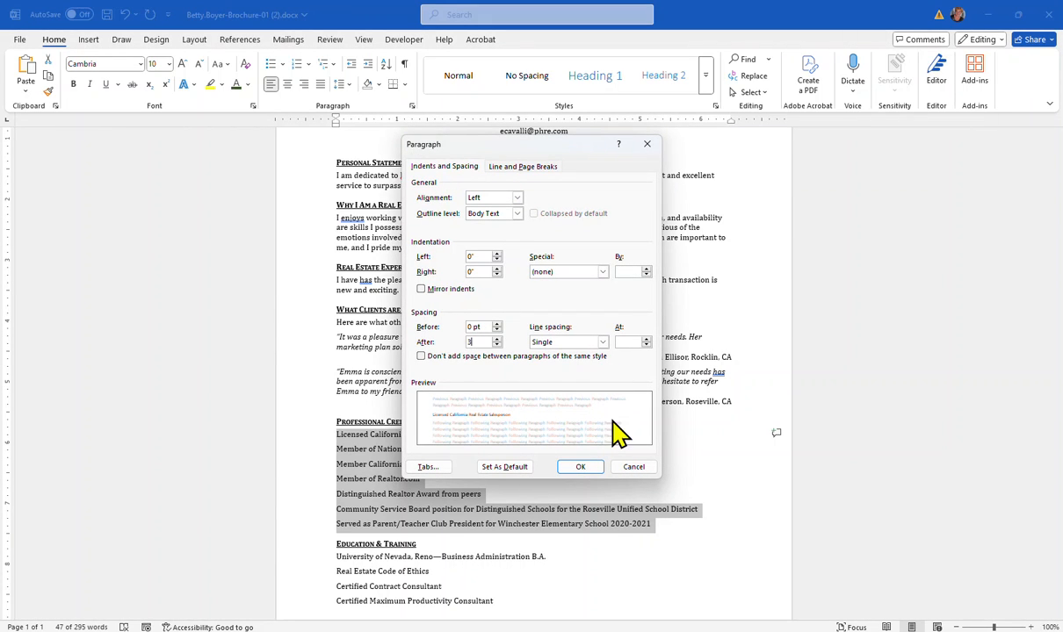
click(580, 468)
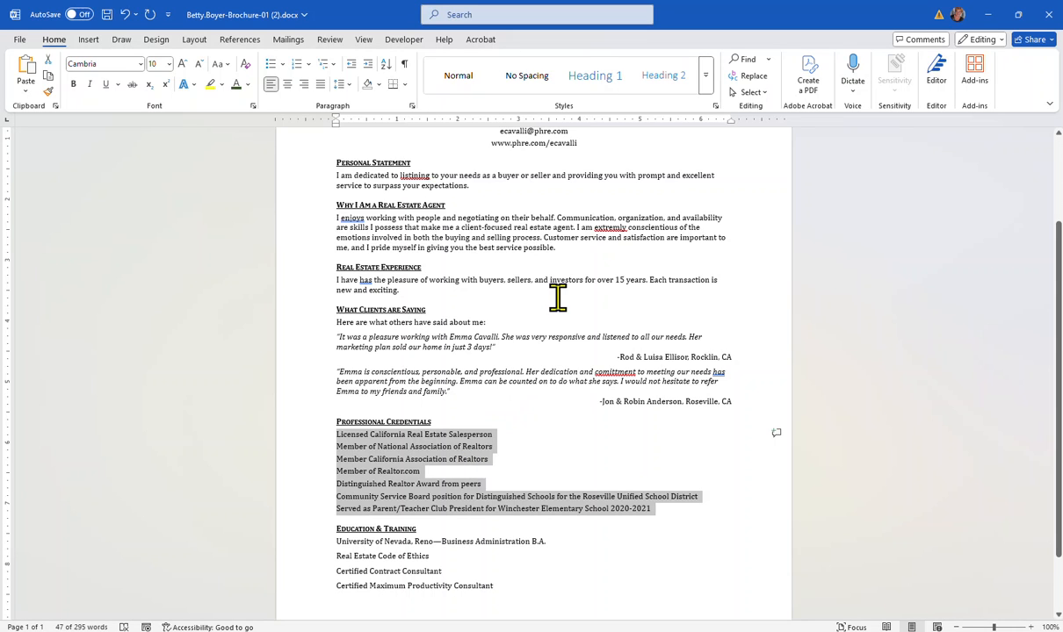
Copy the "Professional Credentials" lines' formatting to the four lines under "Education & Training" with Format Painter
scroll(532, 294, down, 2)
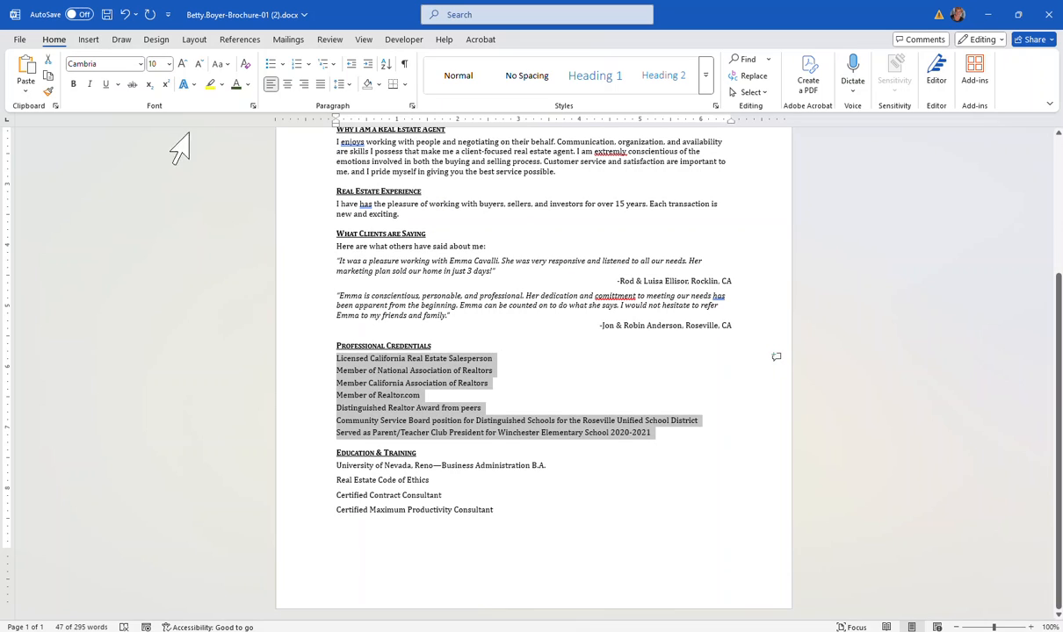
click(48, 92)
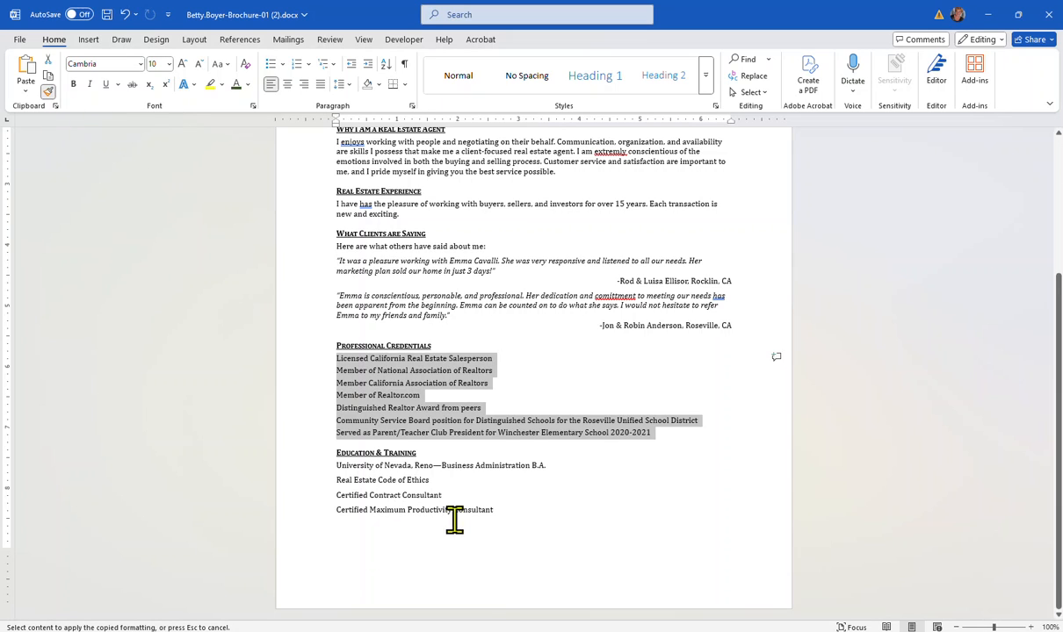
drag(497, 508, 335, 470)
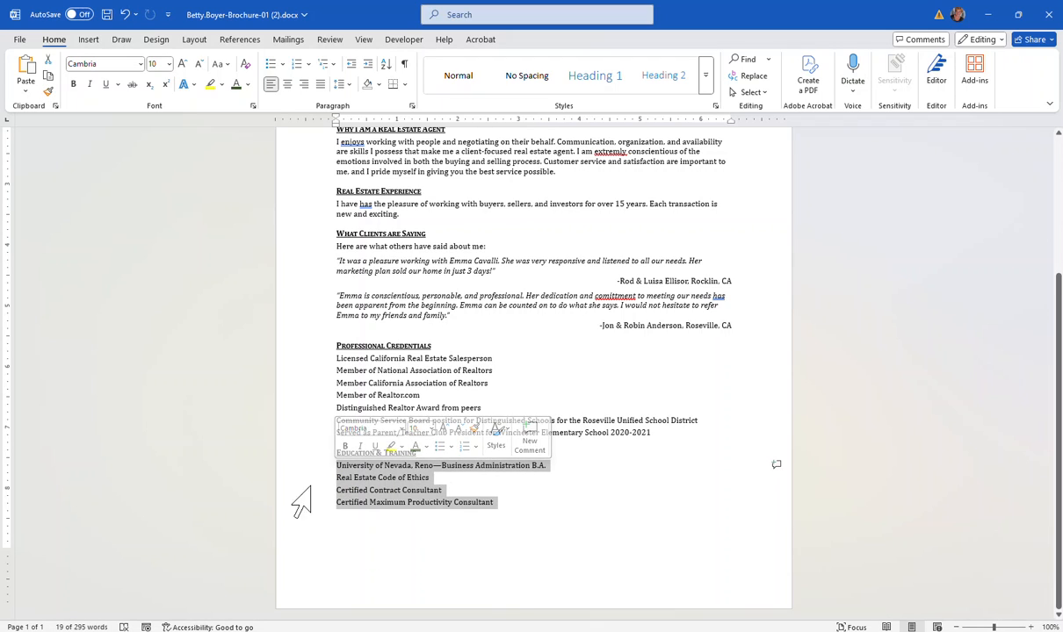
click(585, 499)
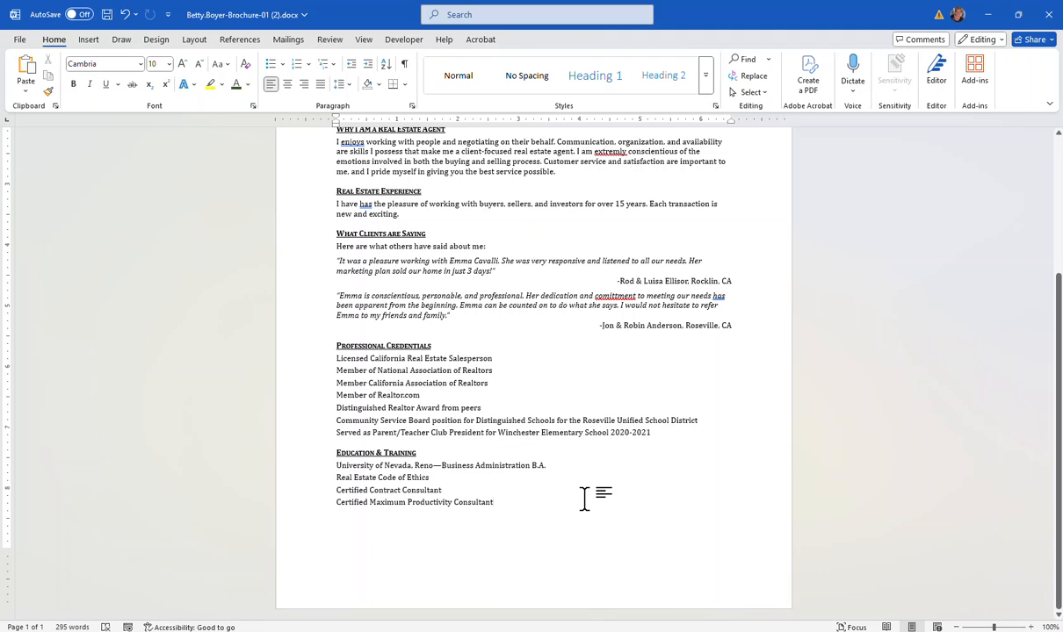
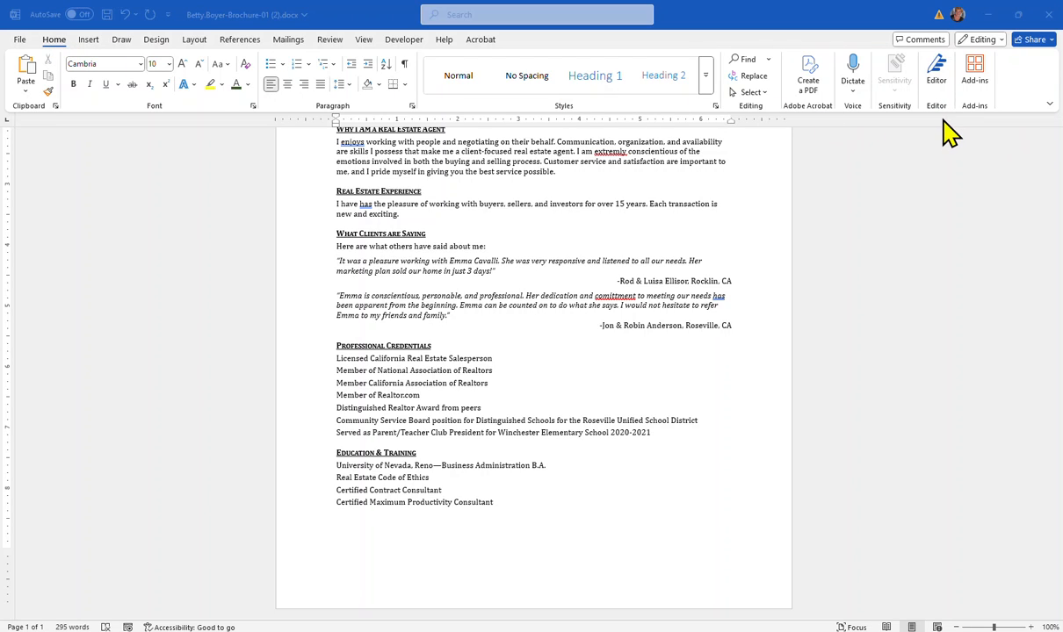
key(ctrl)
key(ctrl)
key(ctrl)
key(ctrl)
key(ctrl)
Run the Editor's spelling check and correct the misspelled words to "listening", "extremely" and "commitment"
drag(935, 251, 930, 126)
click(935, 100)
click(937, 79)
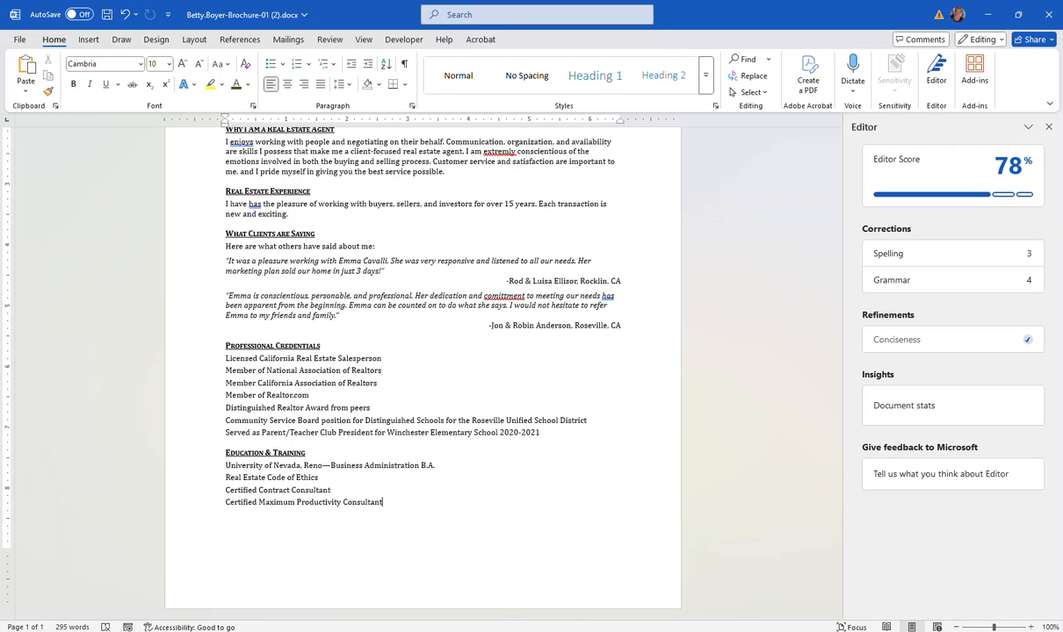
click(900, 258)
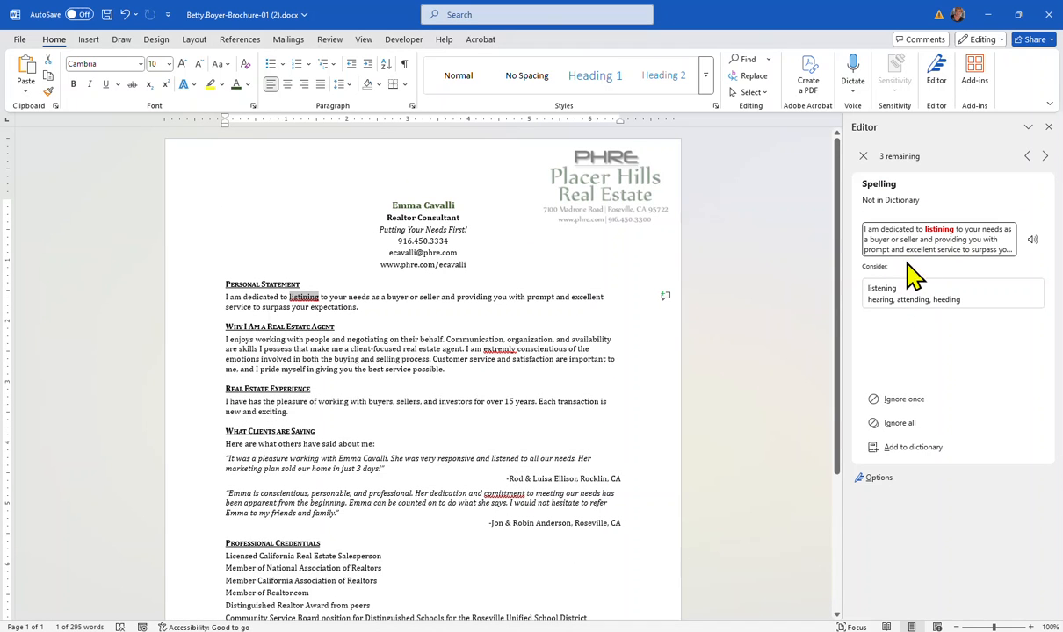
click(883, 296)
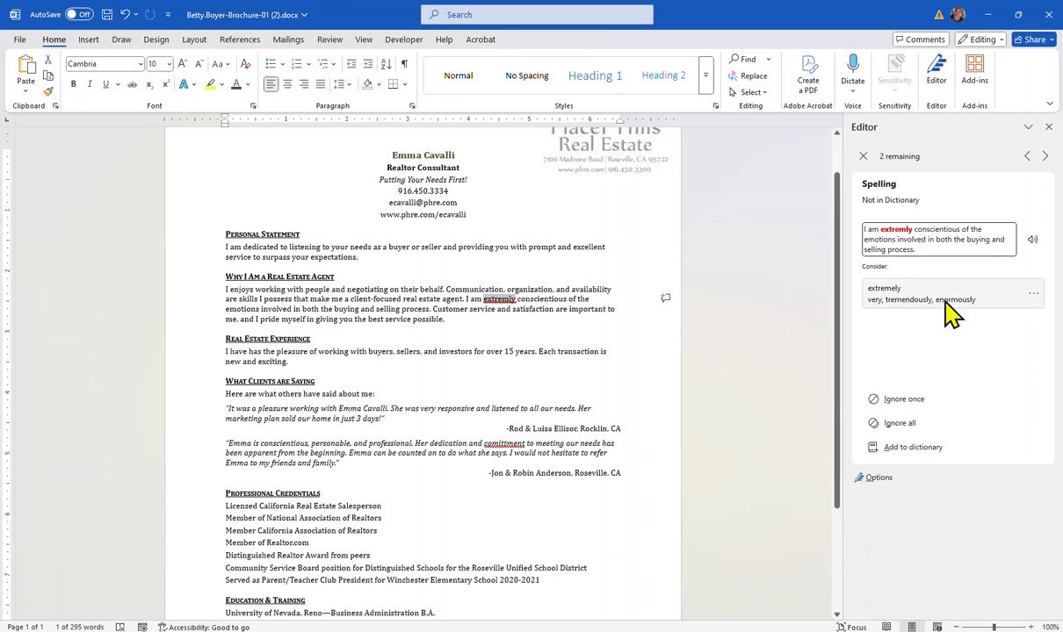
click(900, 291)
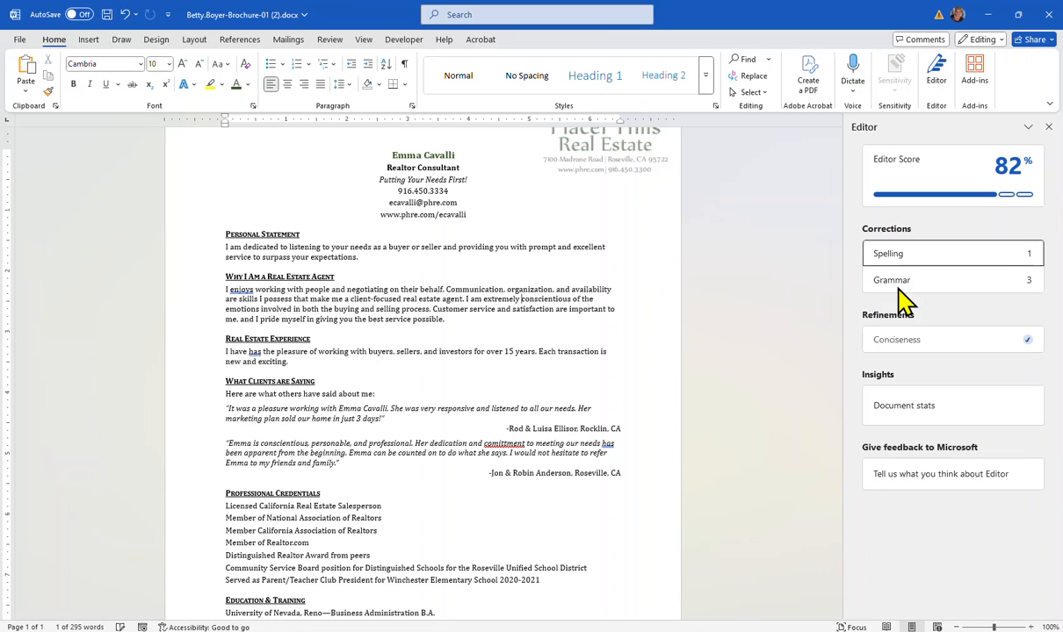
click(942, 254)
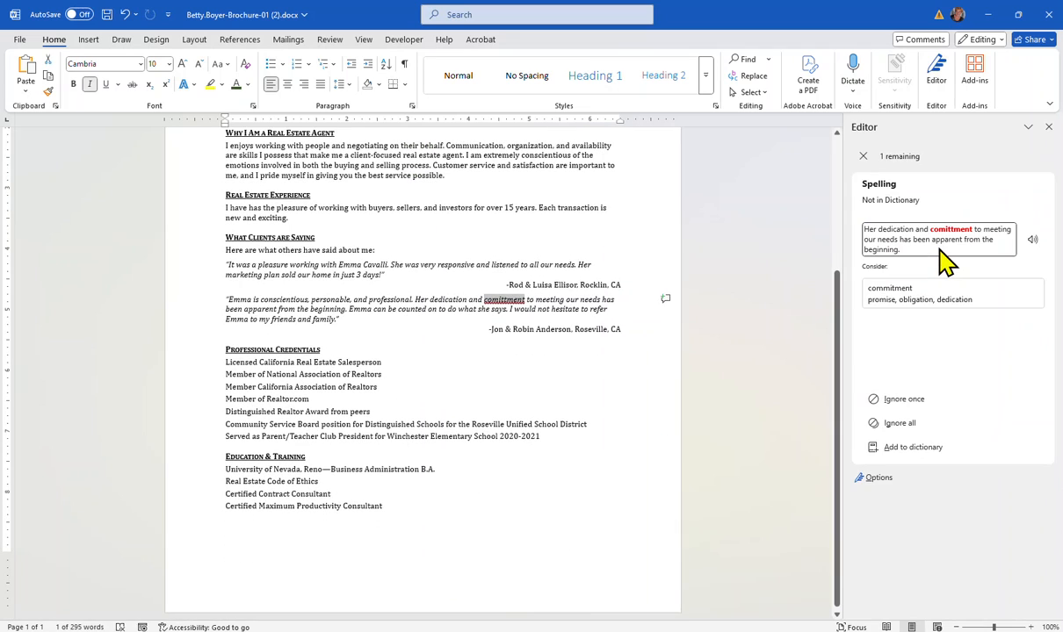
click(898, 293)
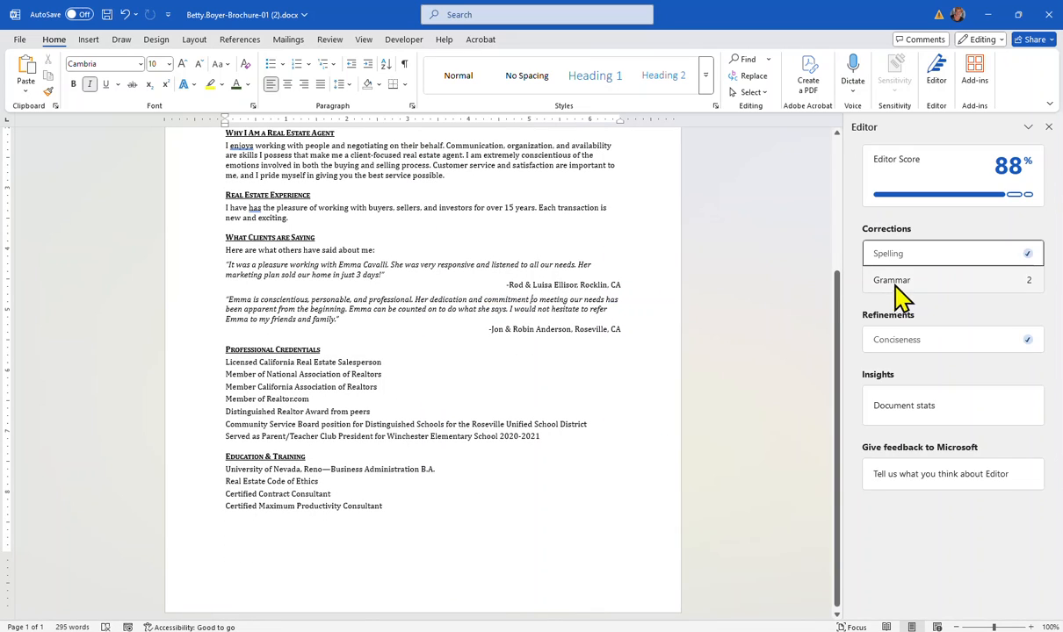
Review the Editor's grammar suggestions, changing "enjoys" to "enjoy" and "has" to "had", and finish the review
click(908, 282)
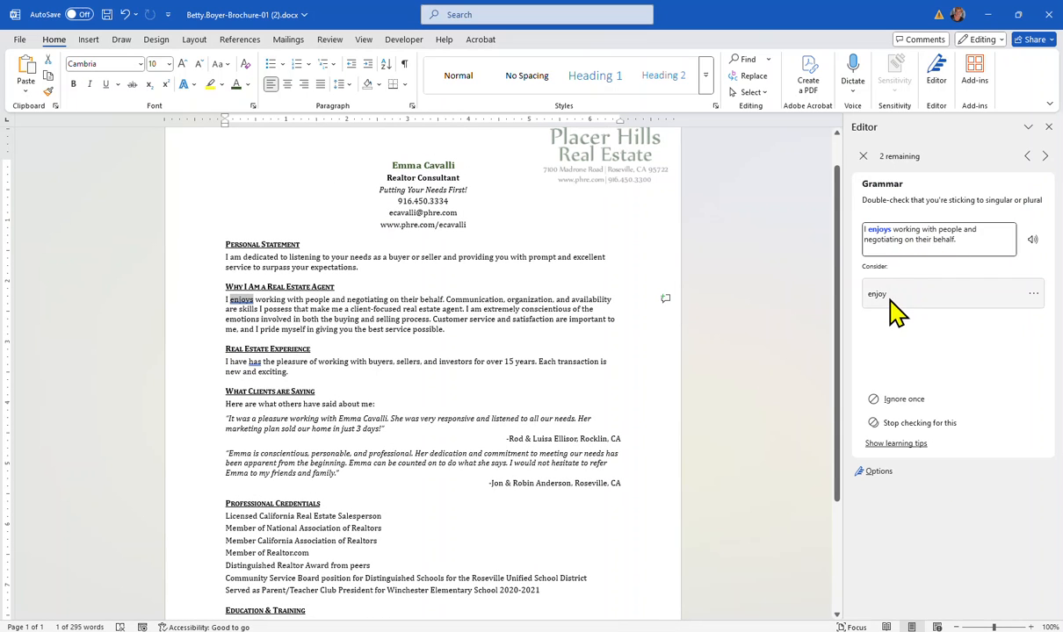
click(882, 301)
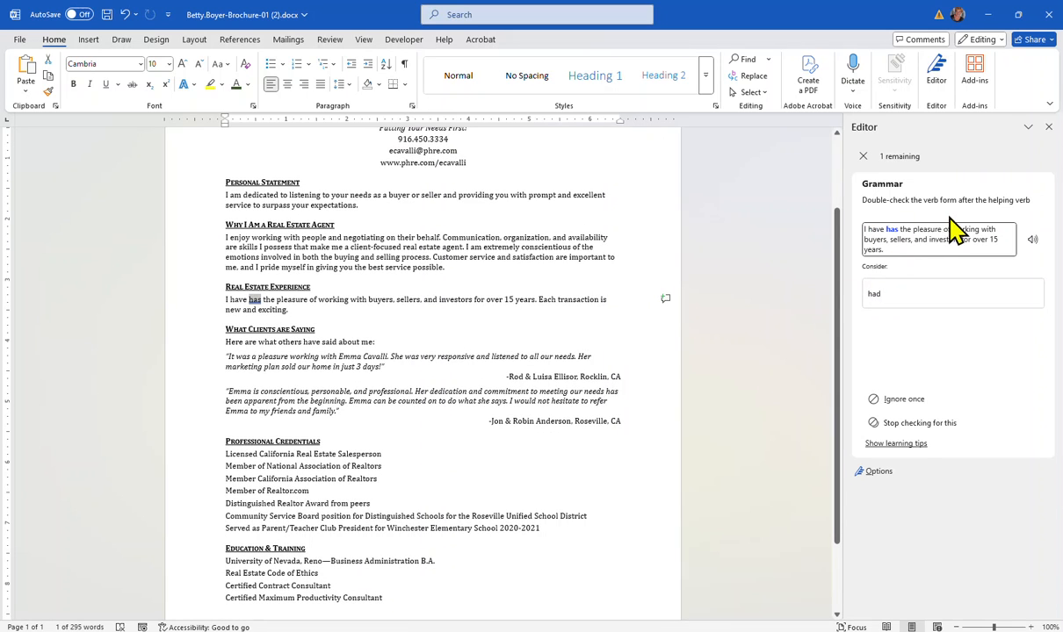
click(878, 295)
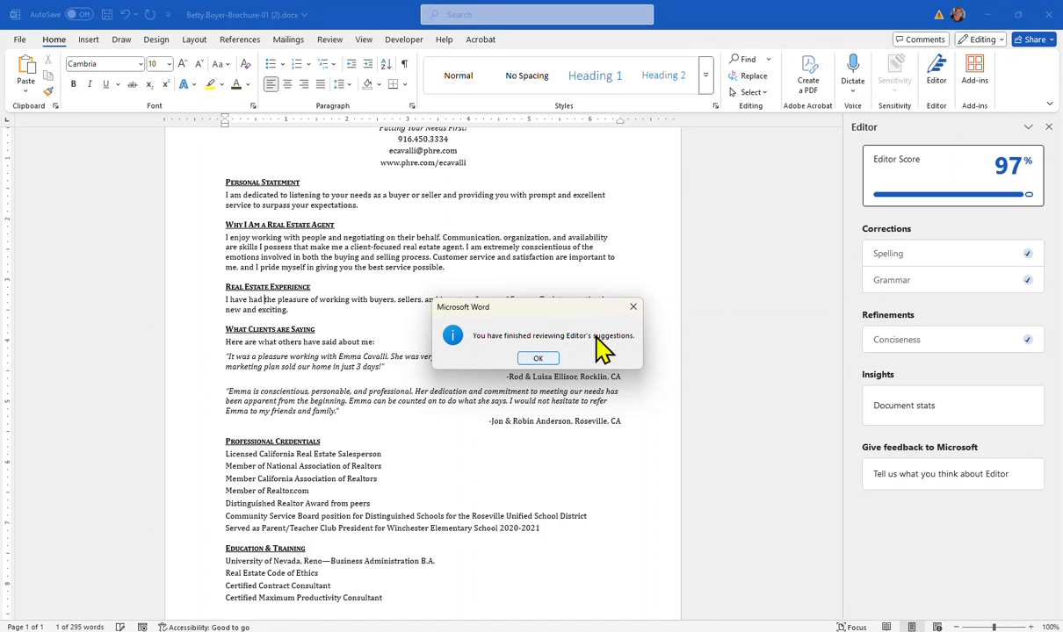
click(534, 360)
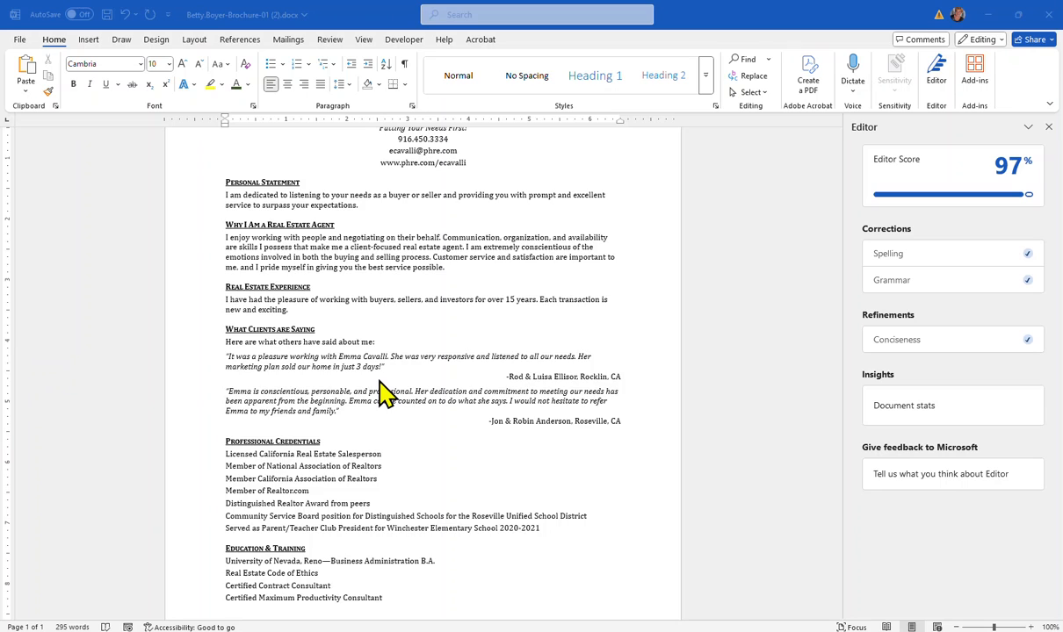
Replace "surpass" in the Personal Statement paragraph with the synonym "exceed"
scroll(384, 395, up, 2)
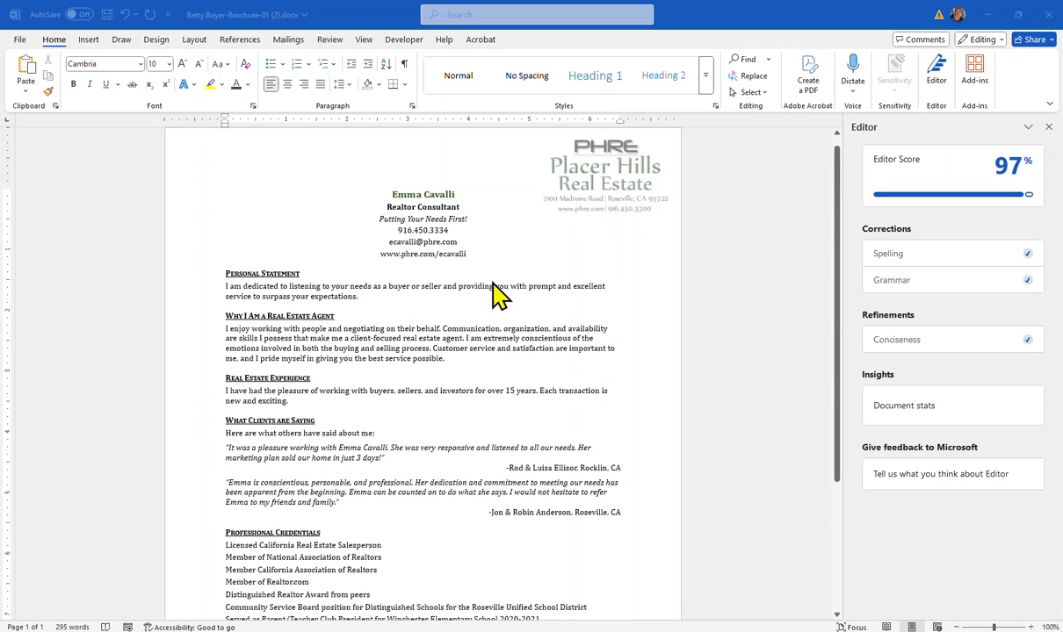
click(276, 297)
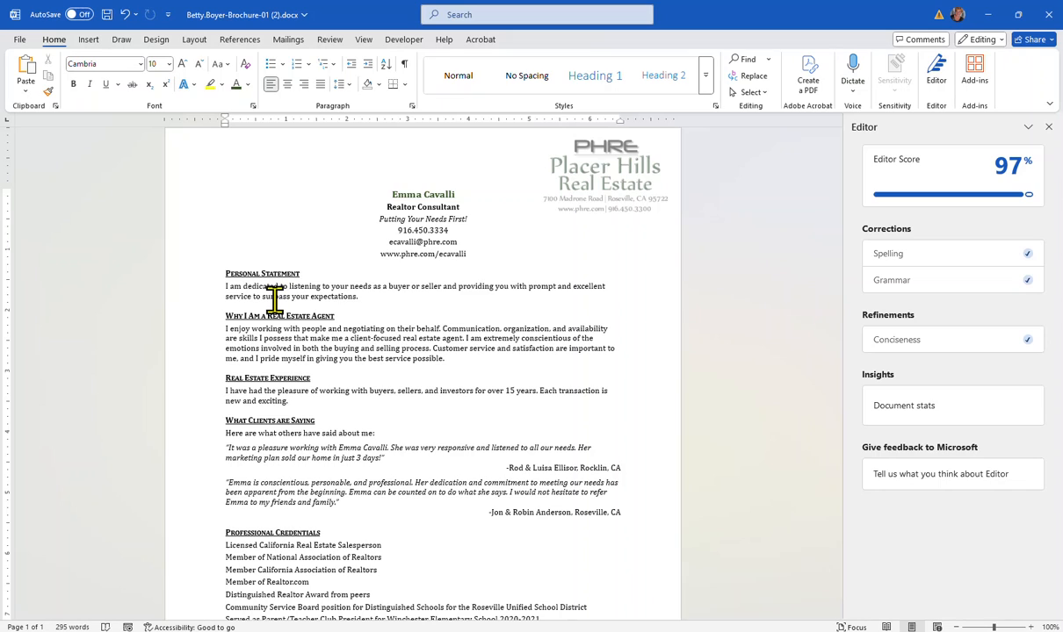
right_click(275, 299)
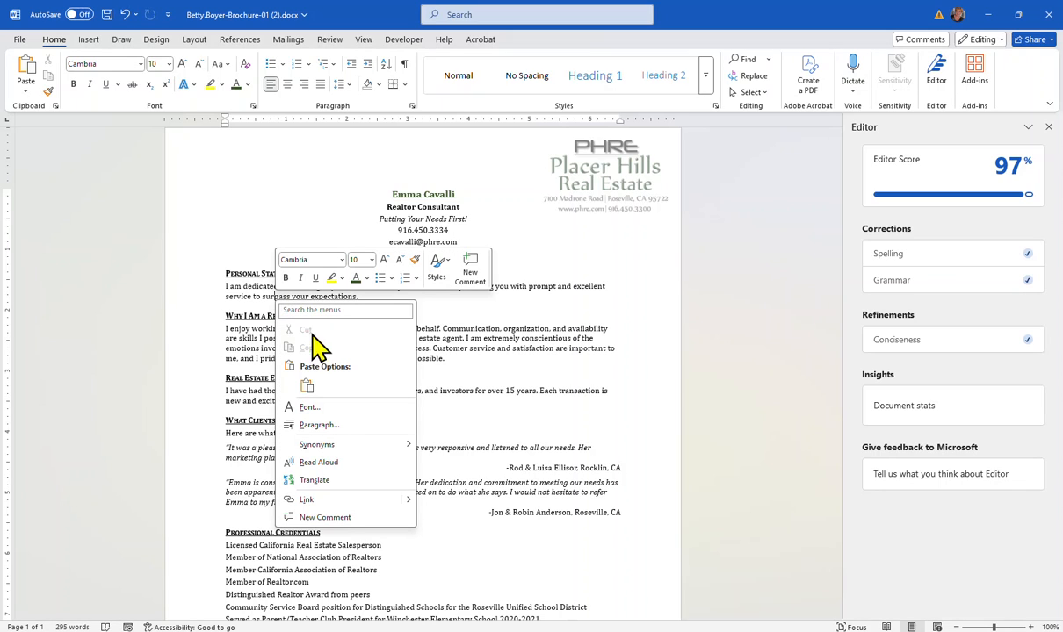
mouse_move(320, 447)
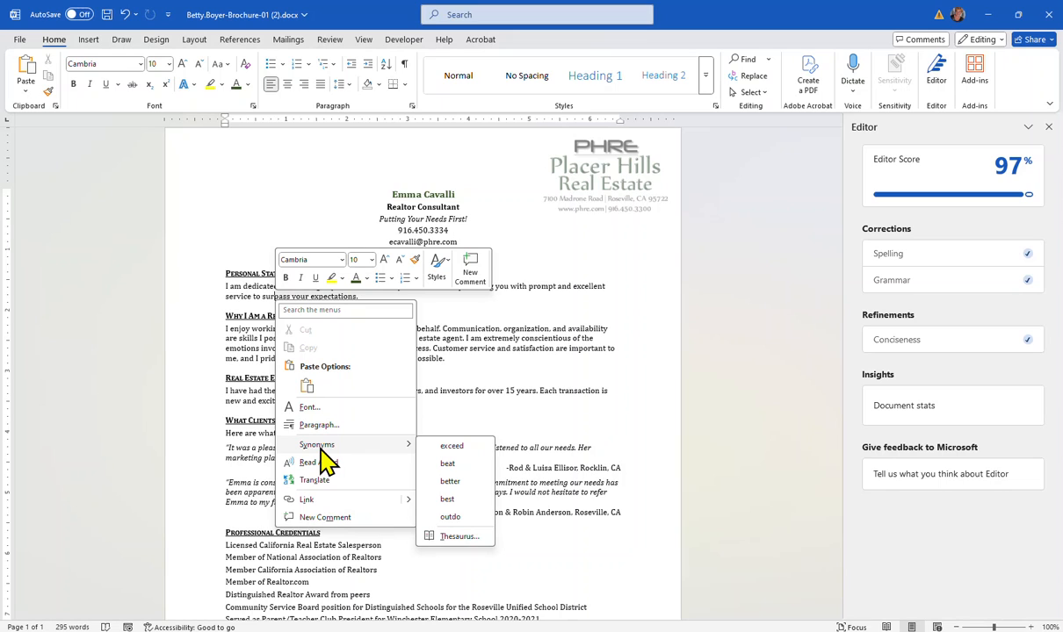
click(266, 292)
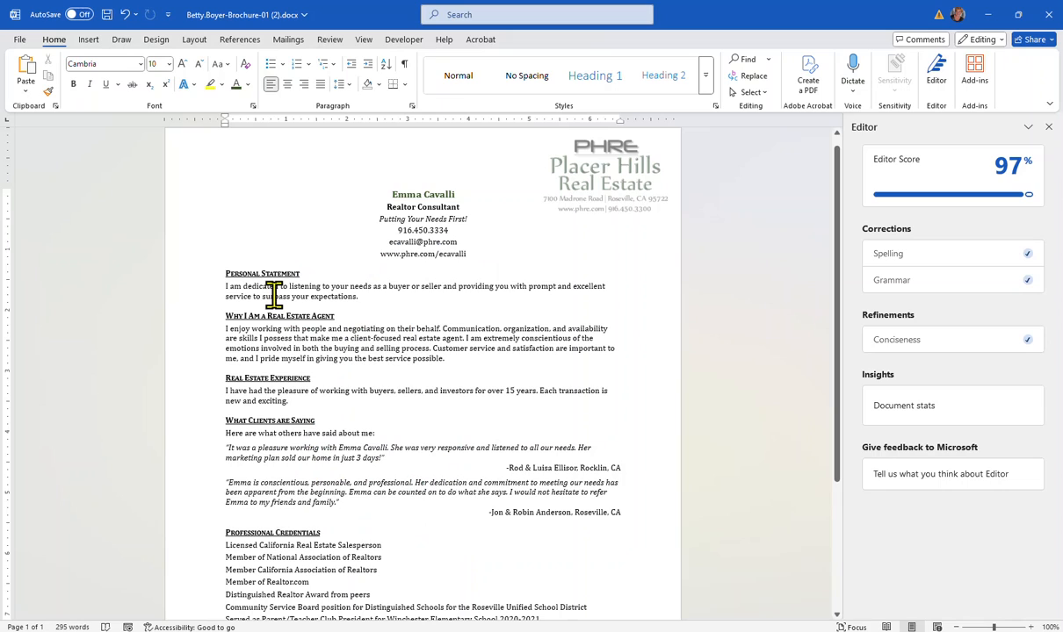
right_click(275, 294)
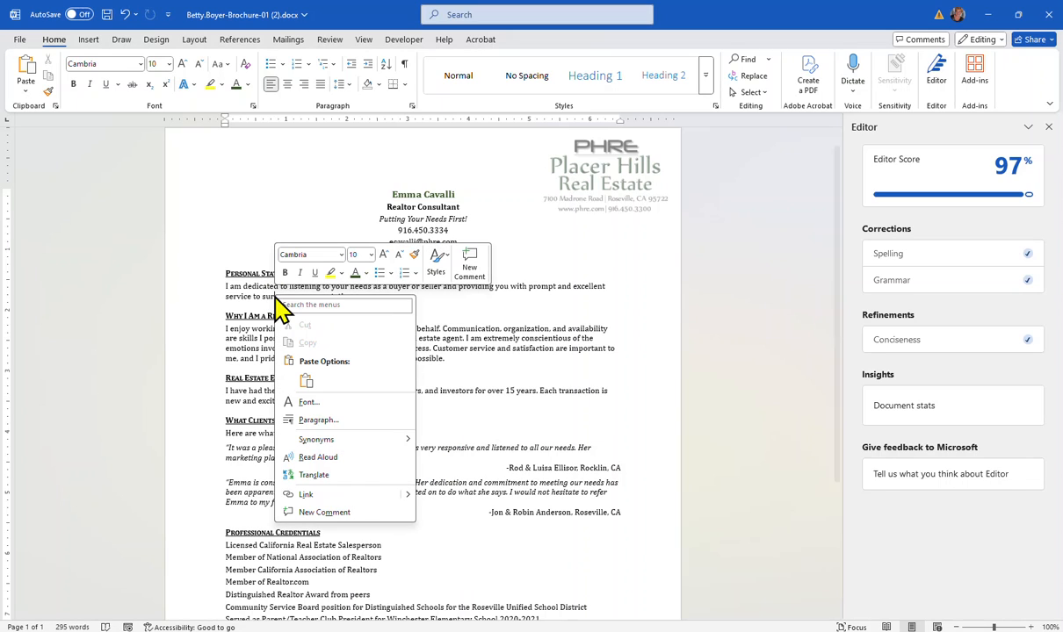
mouse_move(326, 452)
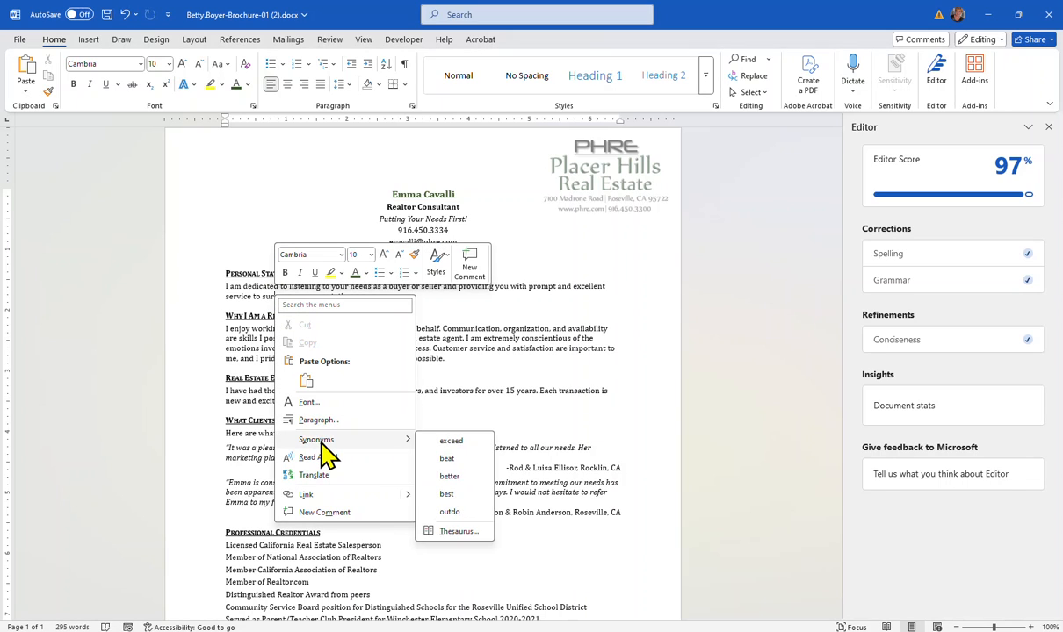
click(463, 439)
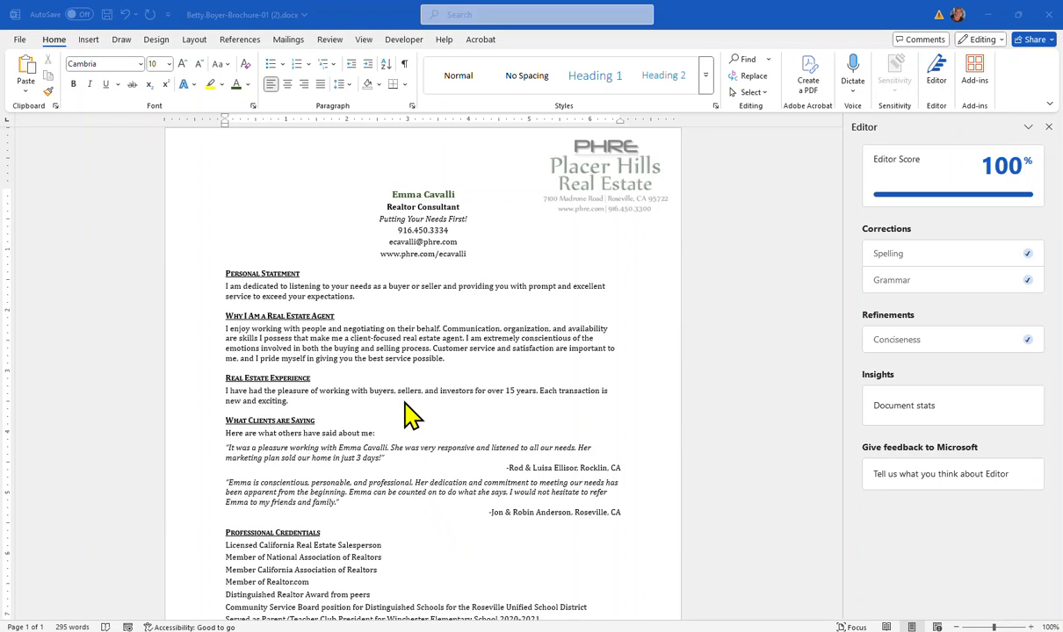
Replace "emotions" in the "Why I Am a Real Estate Agent" paragraph with the synonym "sentiments"
click(243, 346)
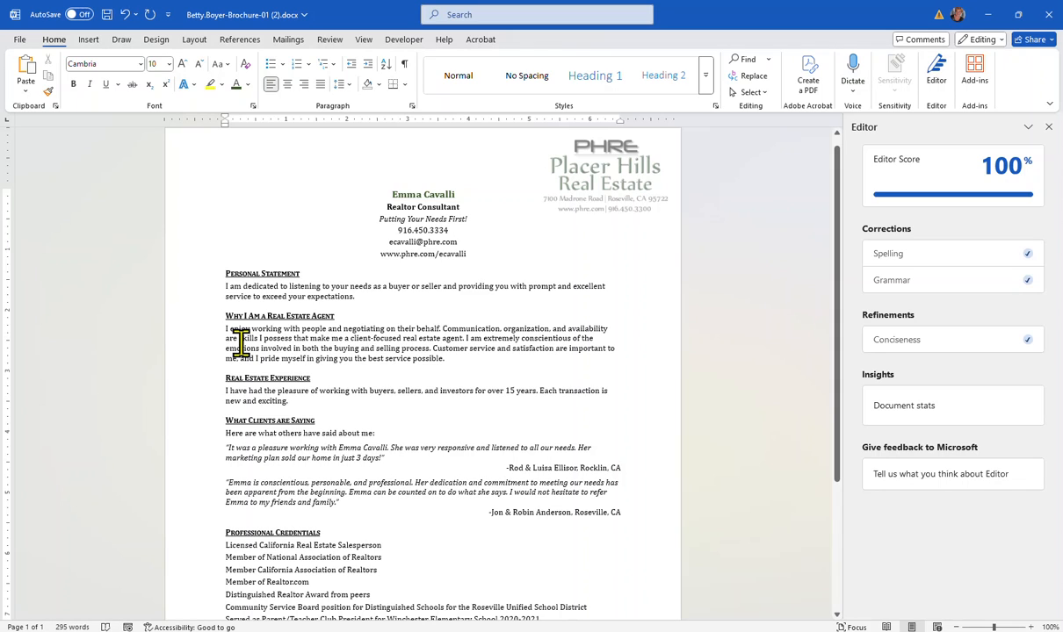
right_click(241, 342)
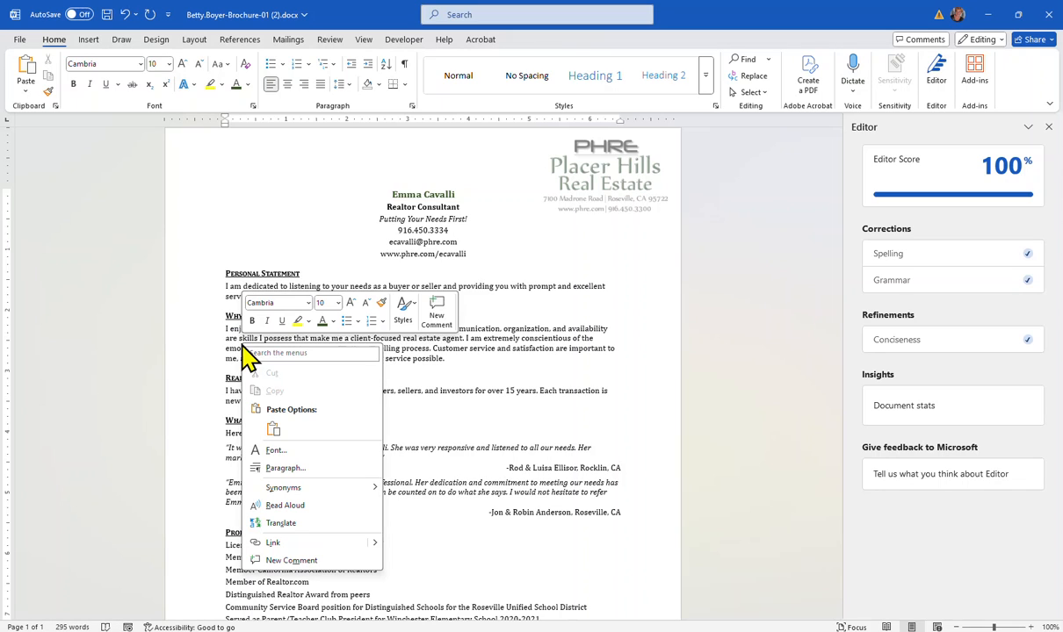
mouse_move(332, 492)
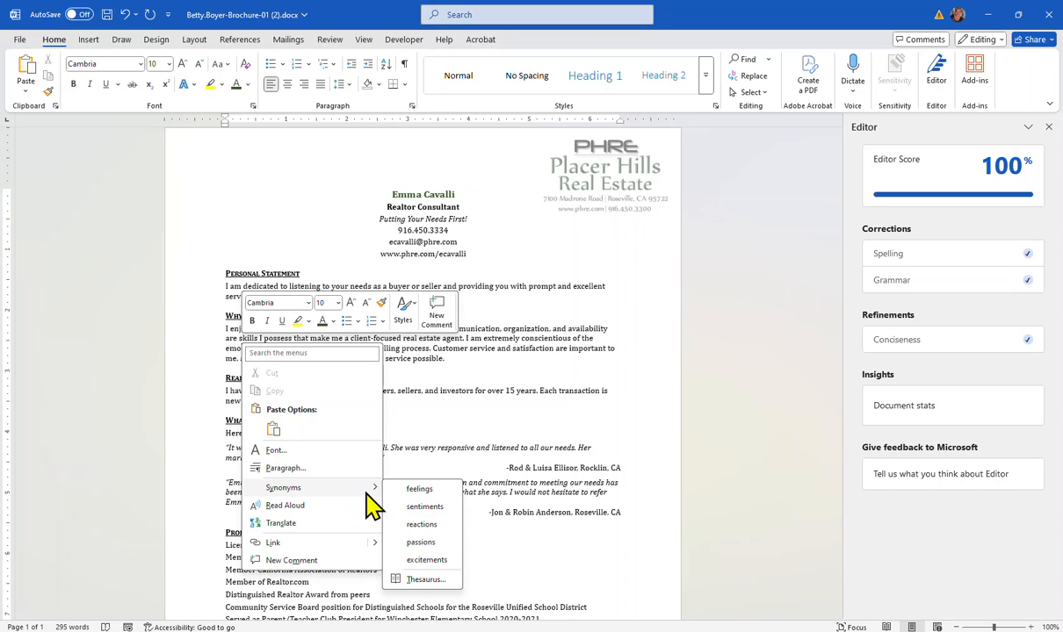
click(424, 507)
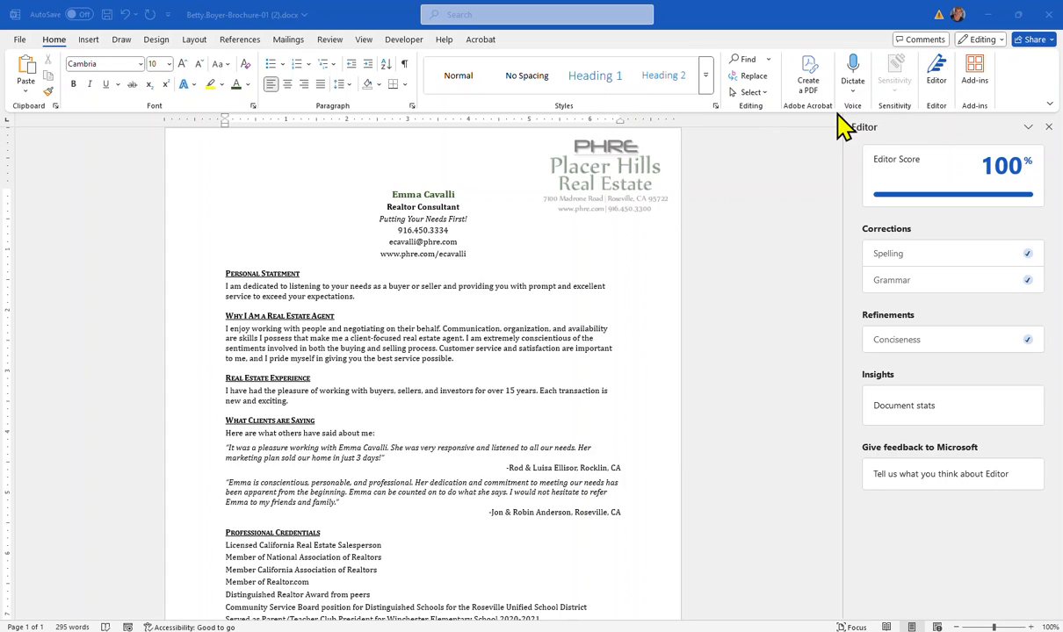
Have the "Personal Statement" and "Why I Am a Real Estate Agent" paragraphs read aloud
click(55, 44)
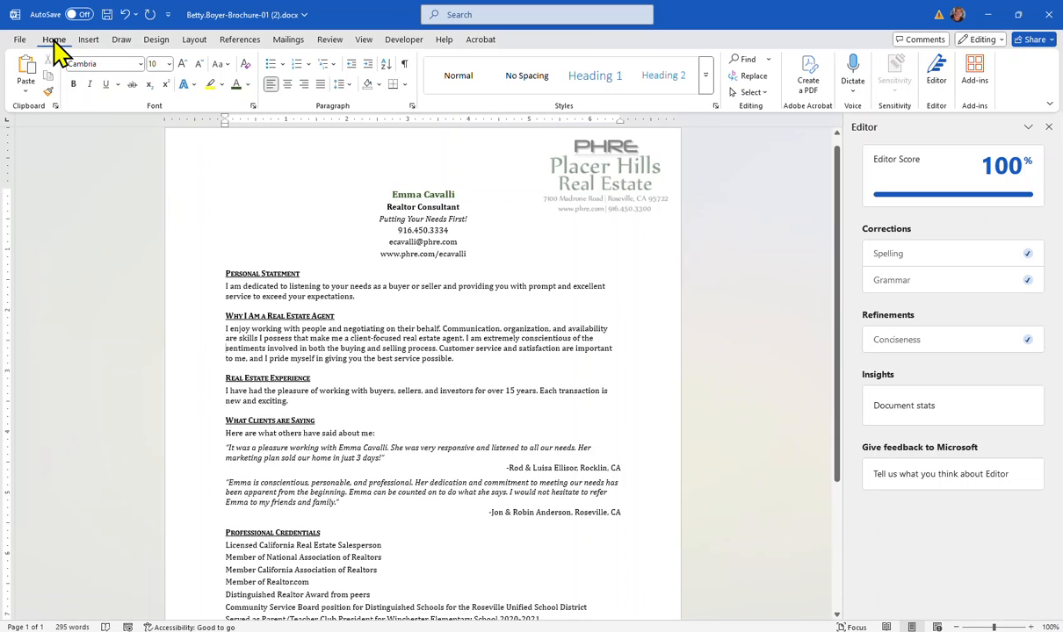
click(332, 45)
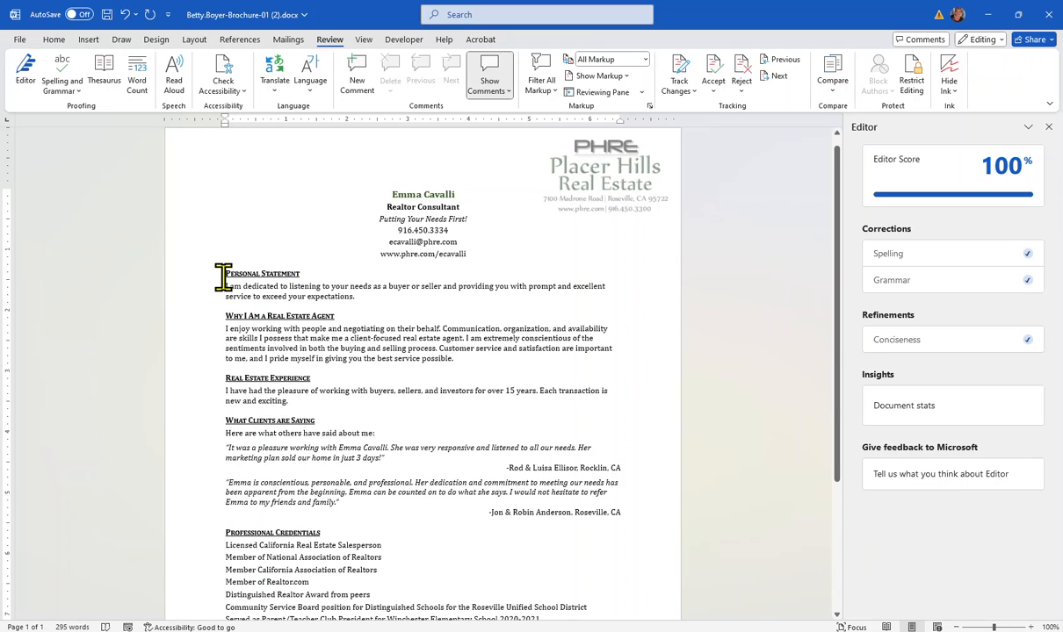
drag(217, 286, 477, 372)
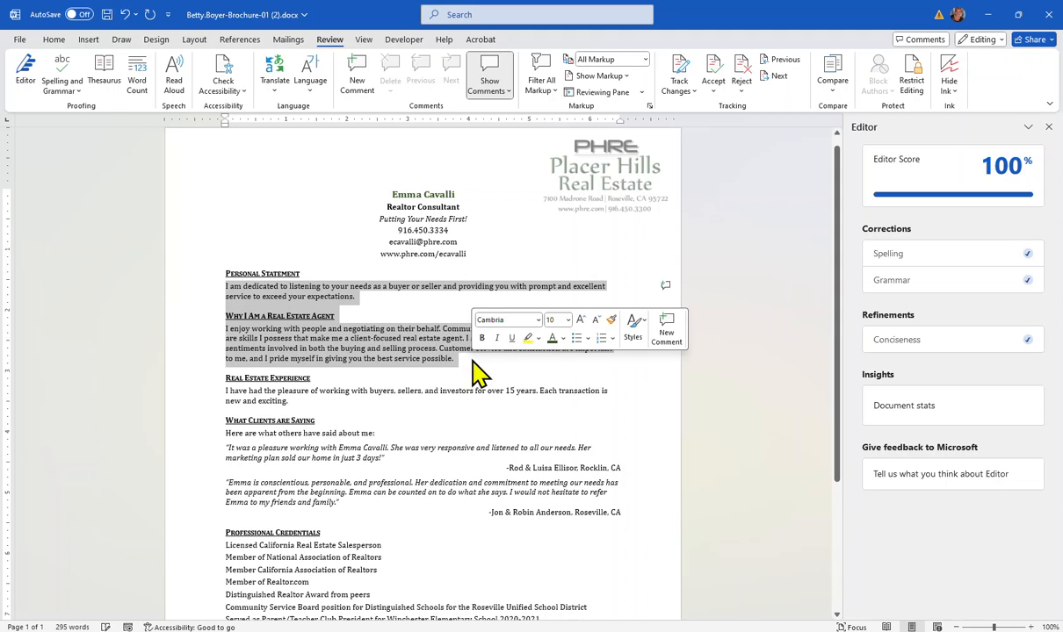
click(176, 89)
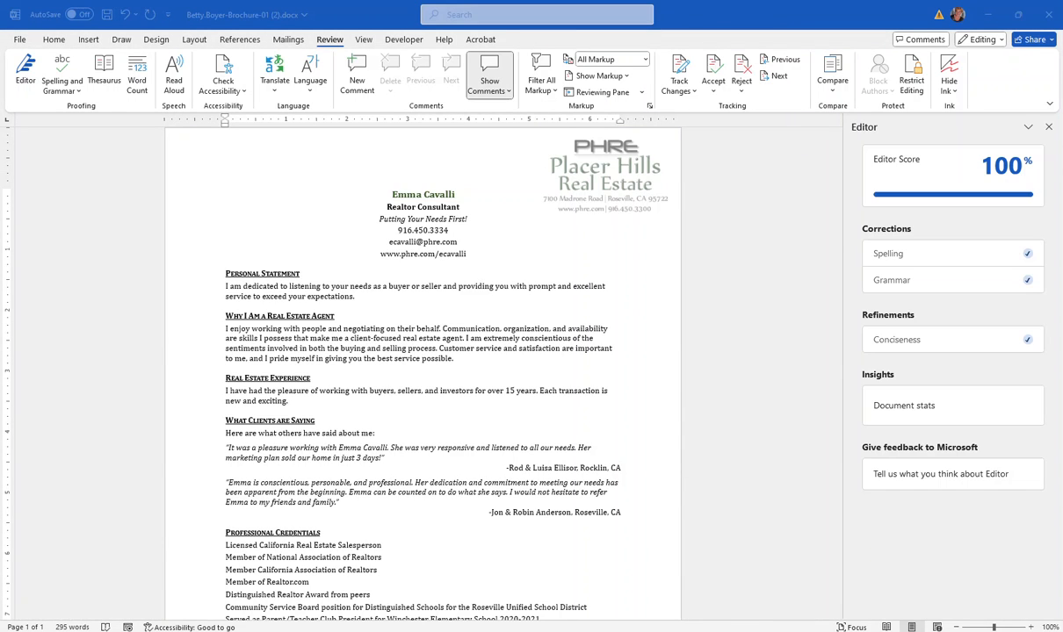
Set the document's Title property to "Brochure"
click(21, 42)
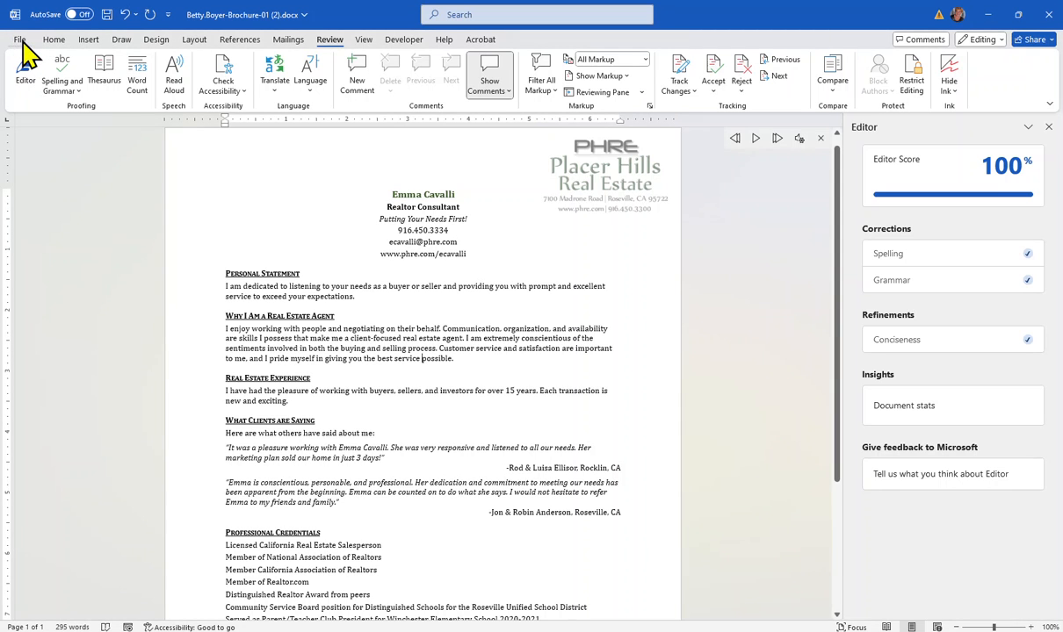
click(20, 41)
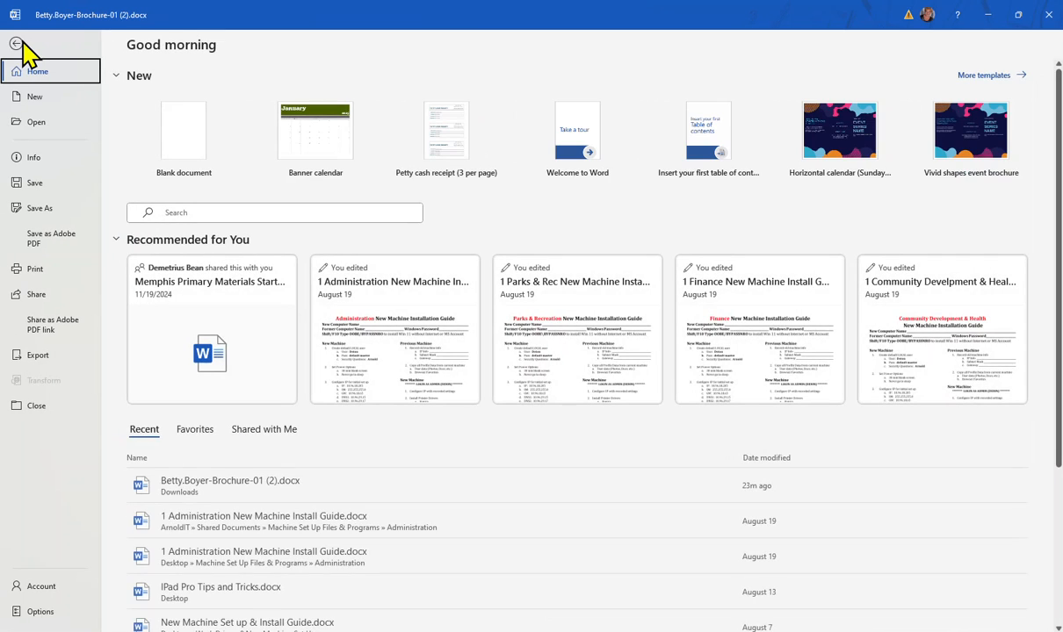
click(35, 158)
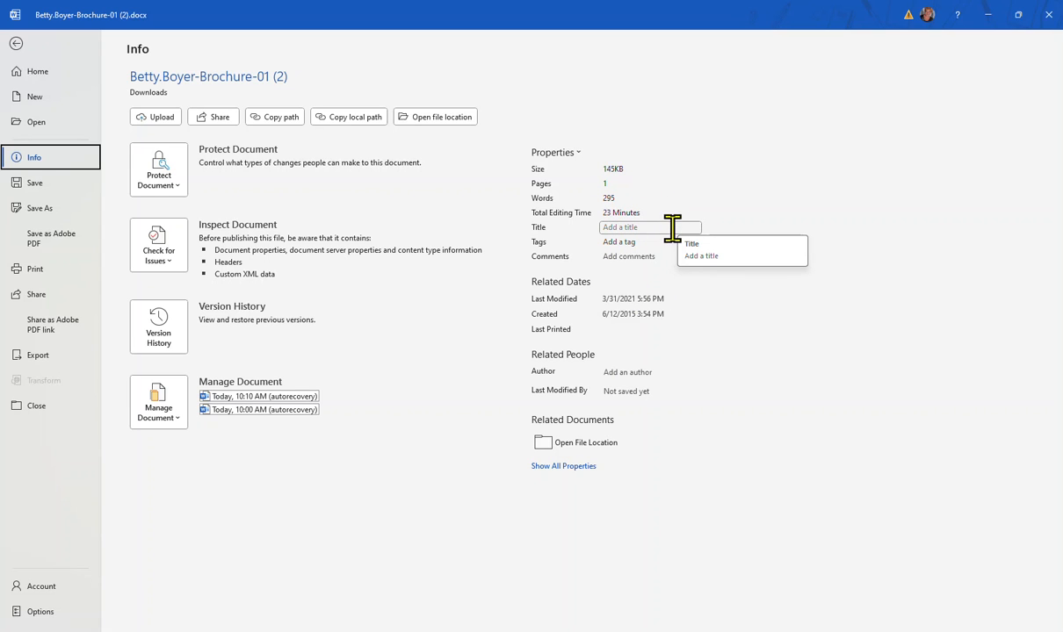
click(619, 228)
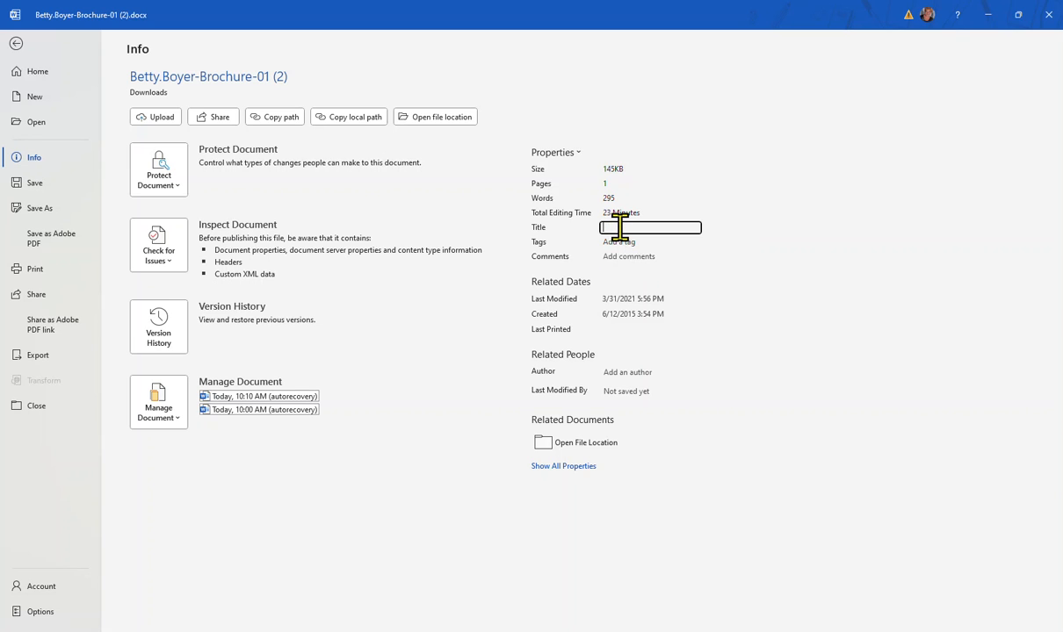
text(Brochure)
Show all document properties and set the Company property to "Placer Hills Real Estate"
click(578, 471)
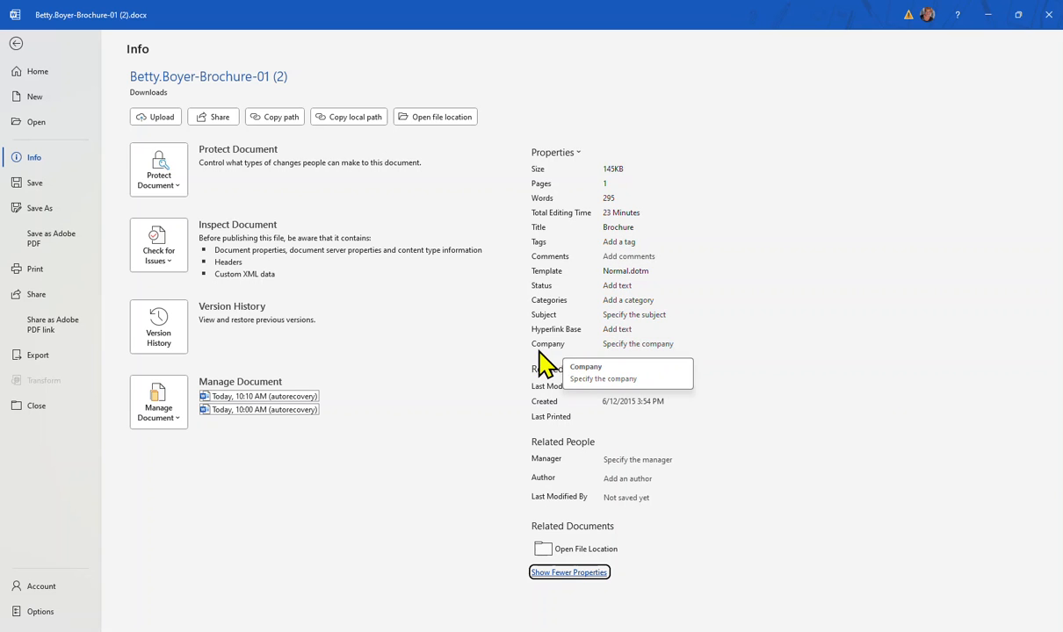
click(643, 345)
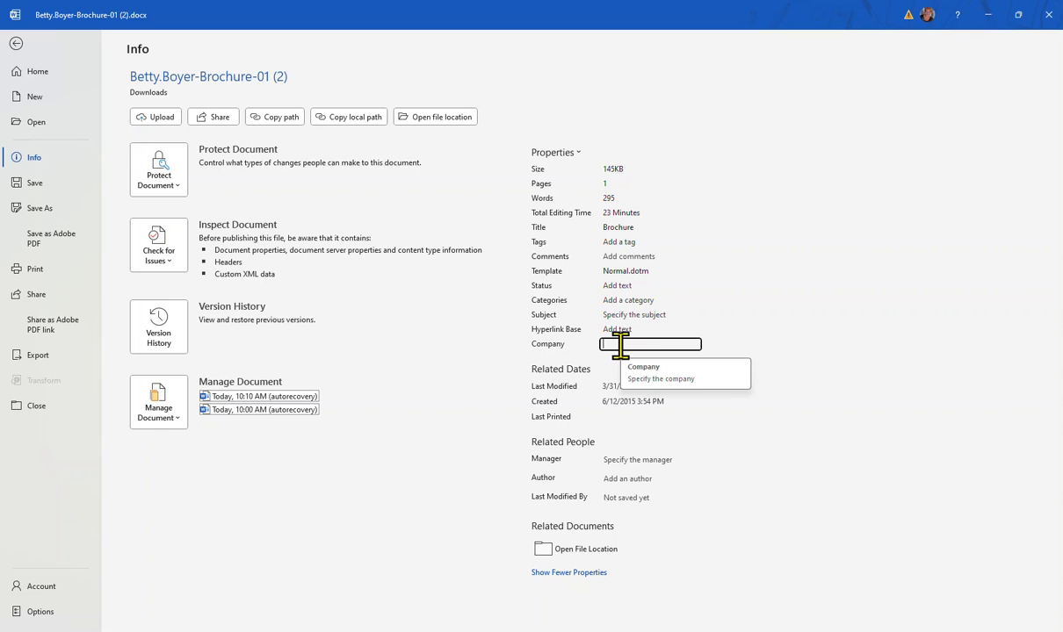
text(Placer Hills Real Estate)
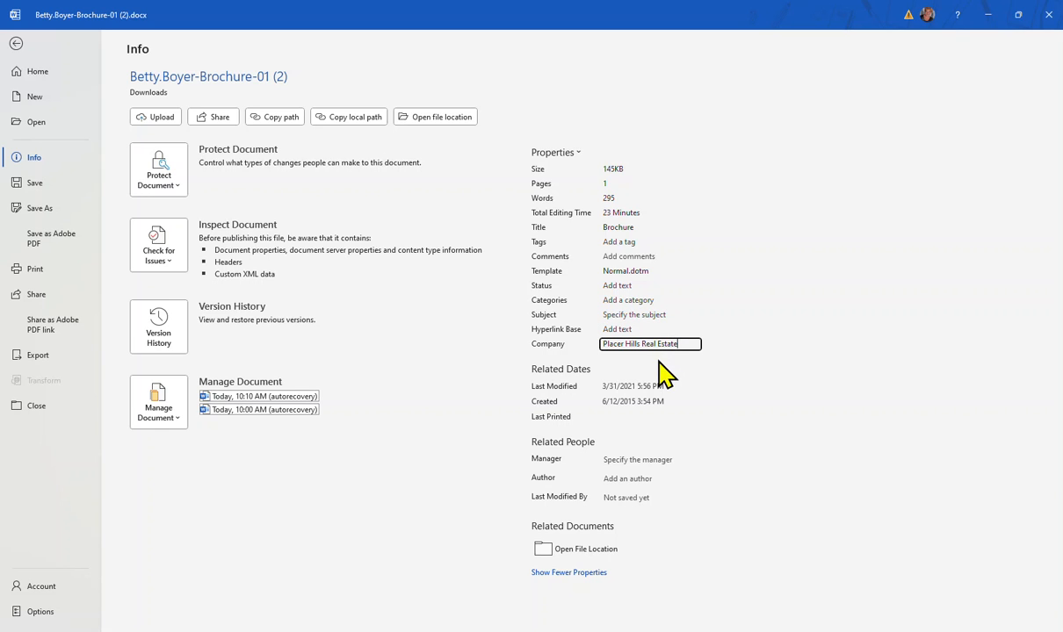
Enter the real estate agent's full name as the document's author and check the author's contact card
click(634, 479)
click(617, 476)
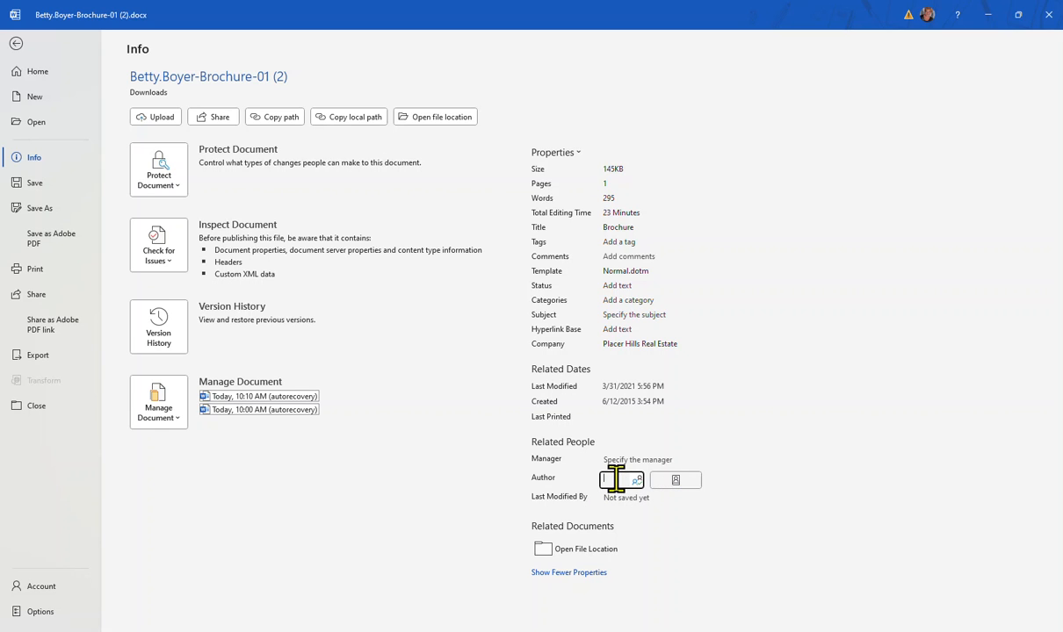
text(Emm)
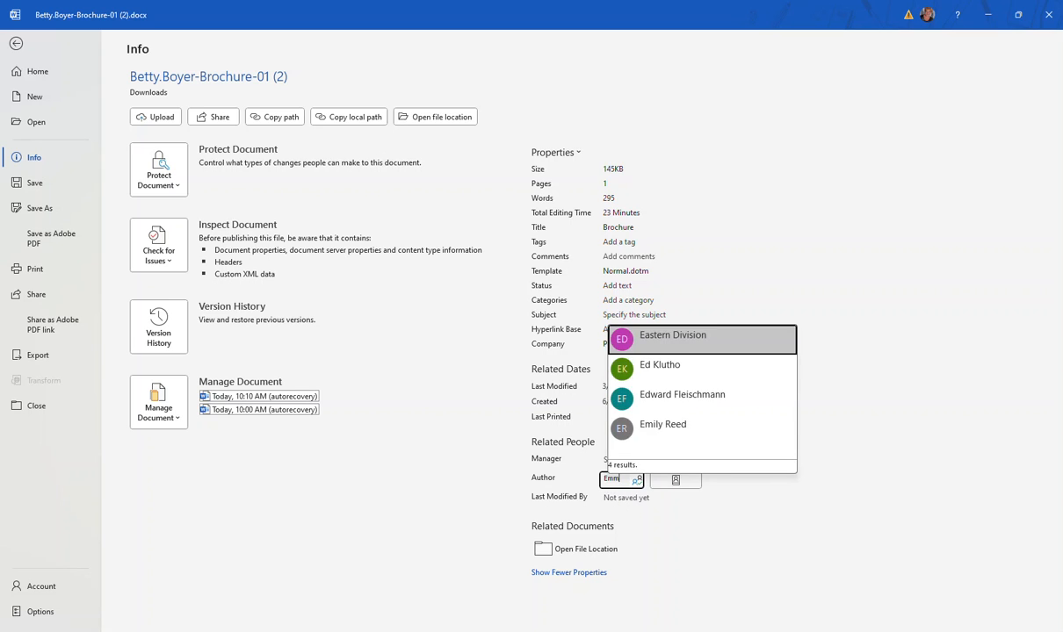
text(a Cavalli)
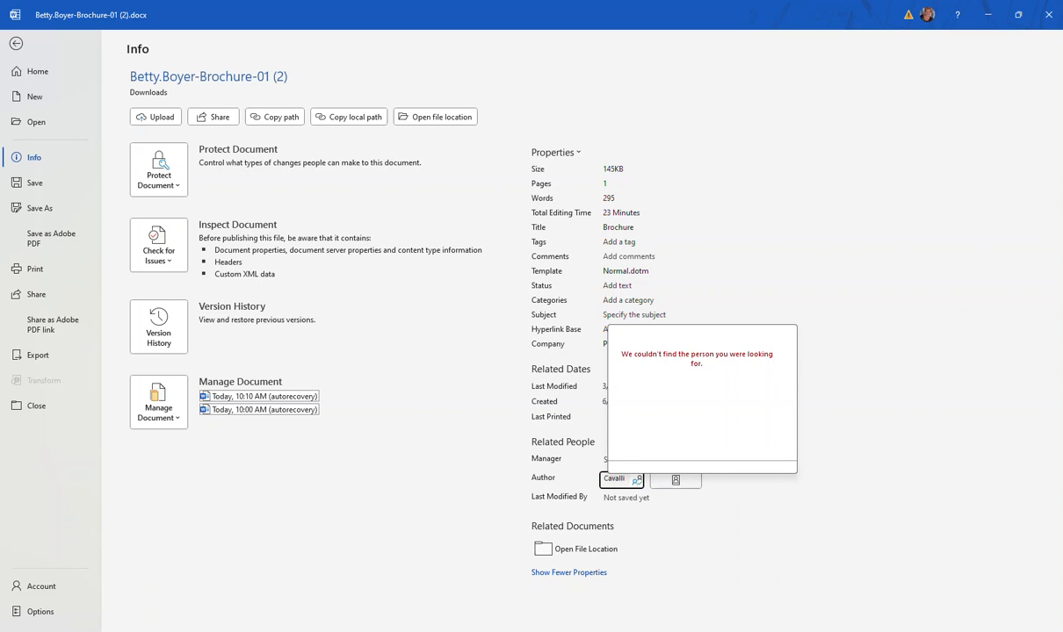
click(861, 408)
mouse_move(661, 496)
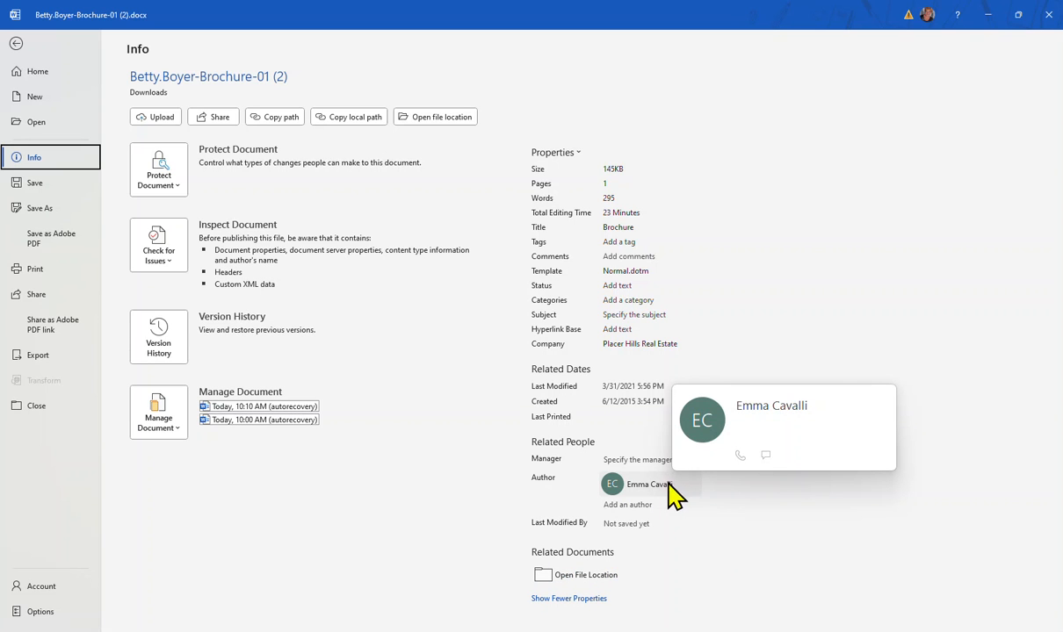
click(671, 488)
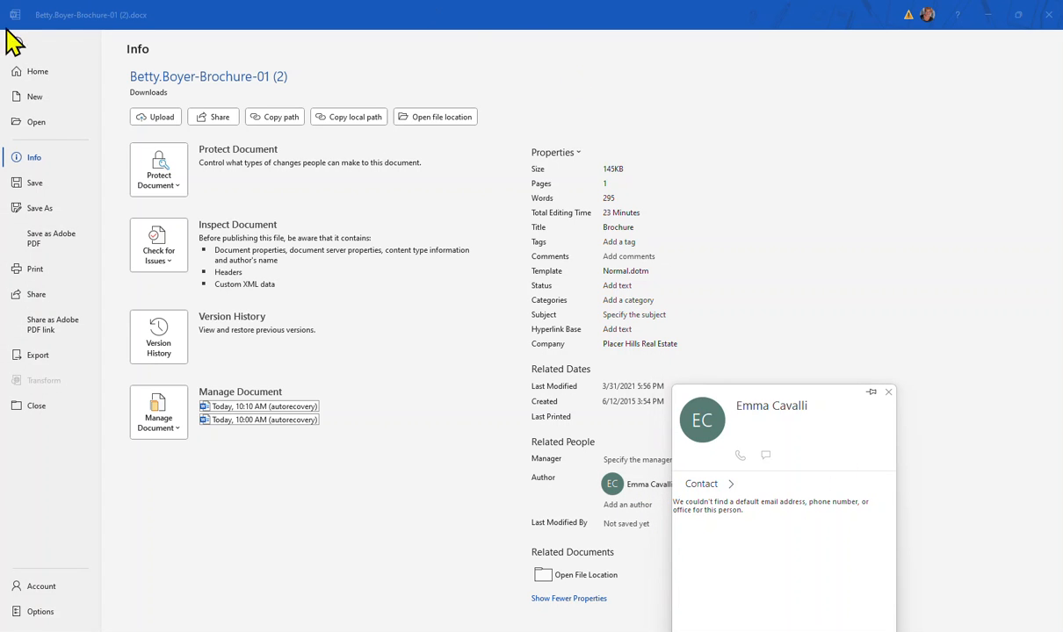
Save the brochure document with its updated properties
key(ctrl)
key(ctrl)
key(ctrl)
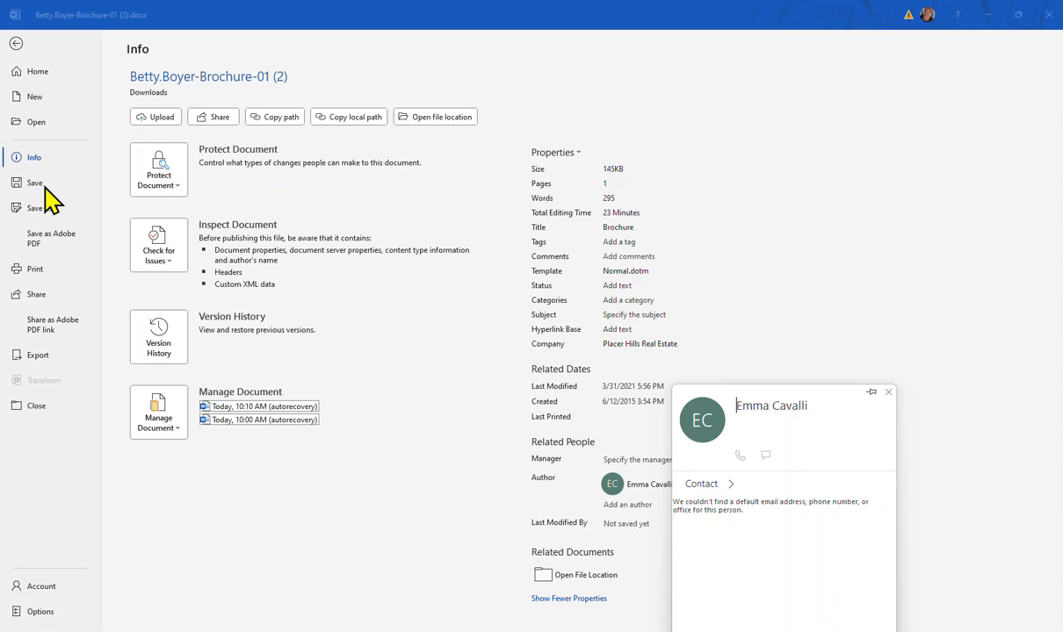
click(32, 184)
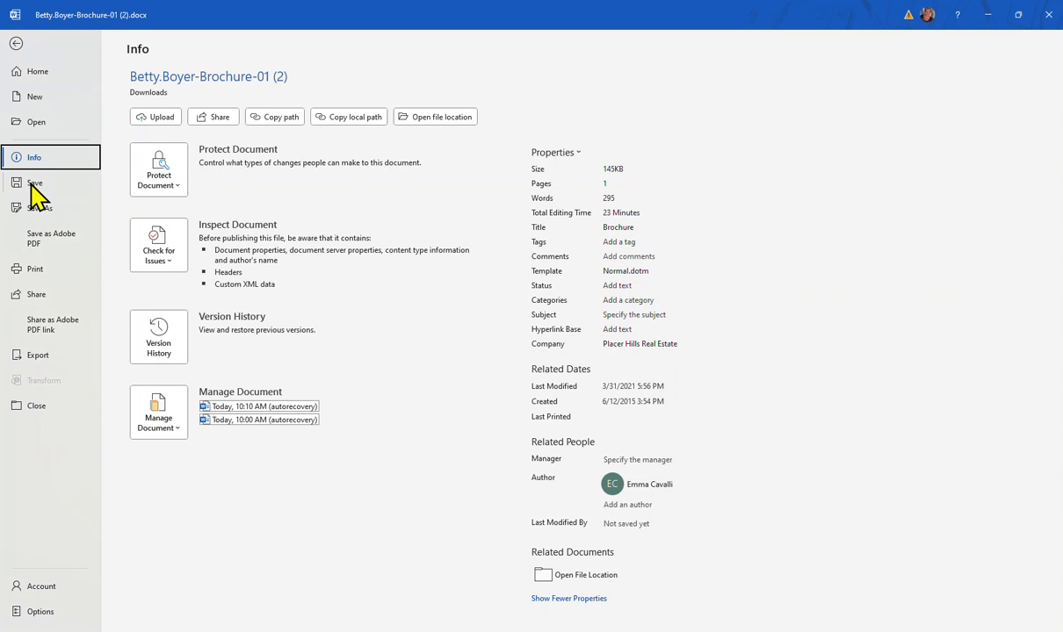
click(32, 184)
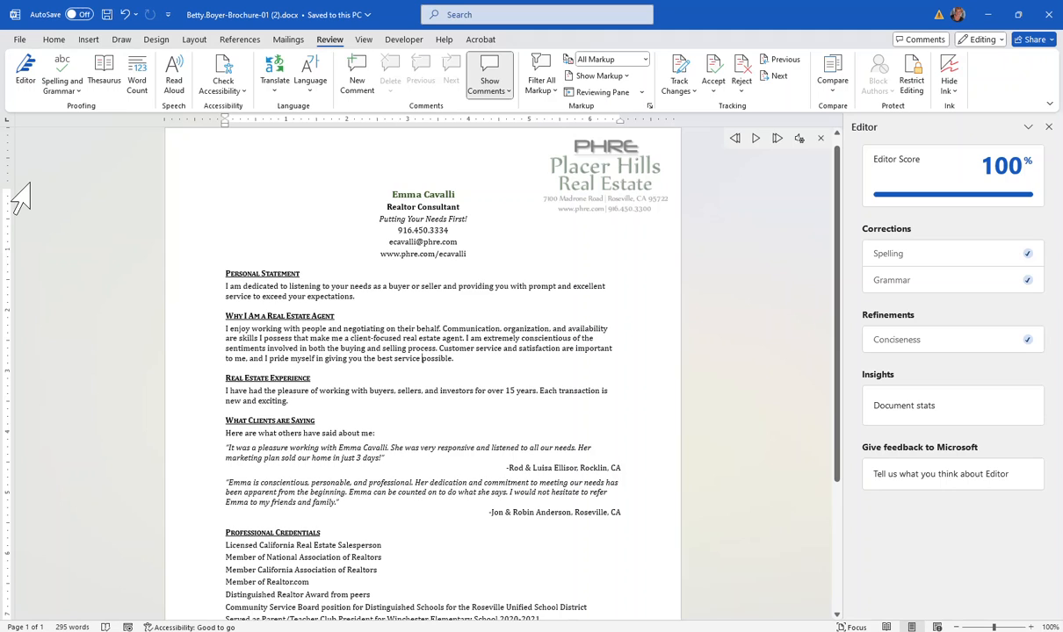
Dismiss the Editor results and save the brochure once more before closing it
click(1048, 128)
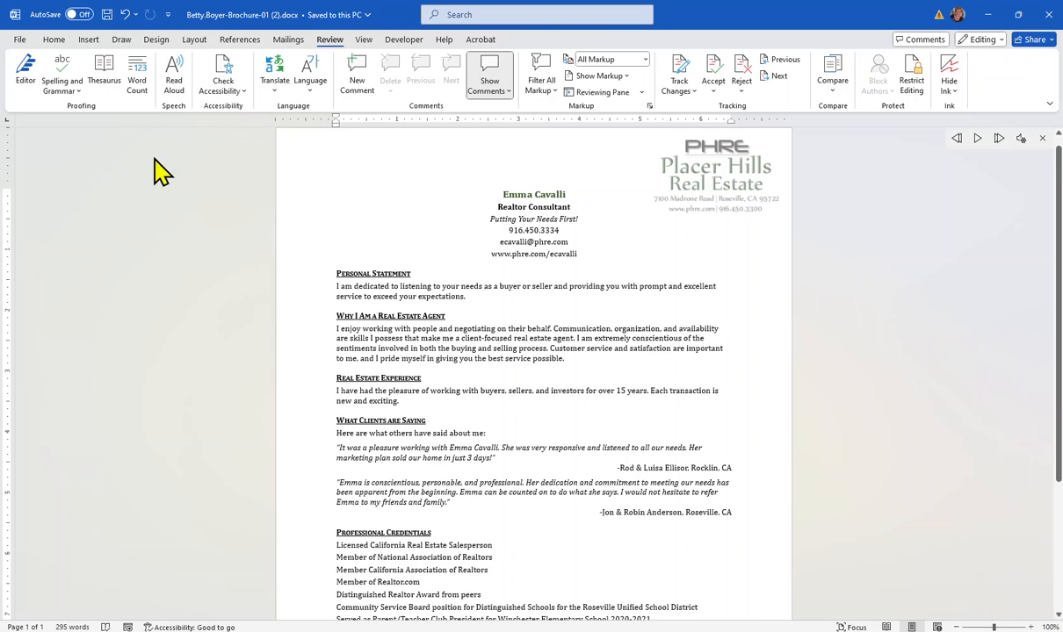
click(19, 40)
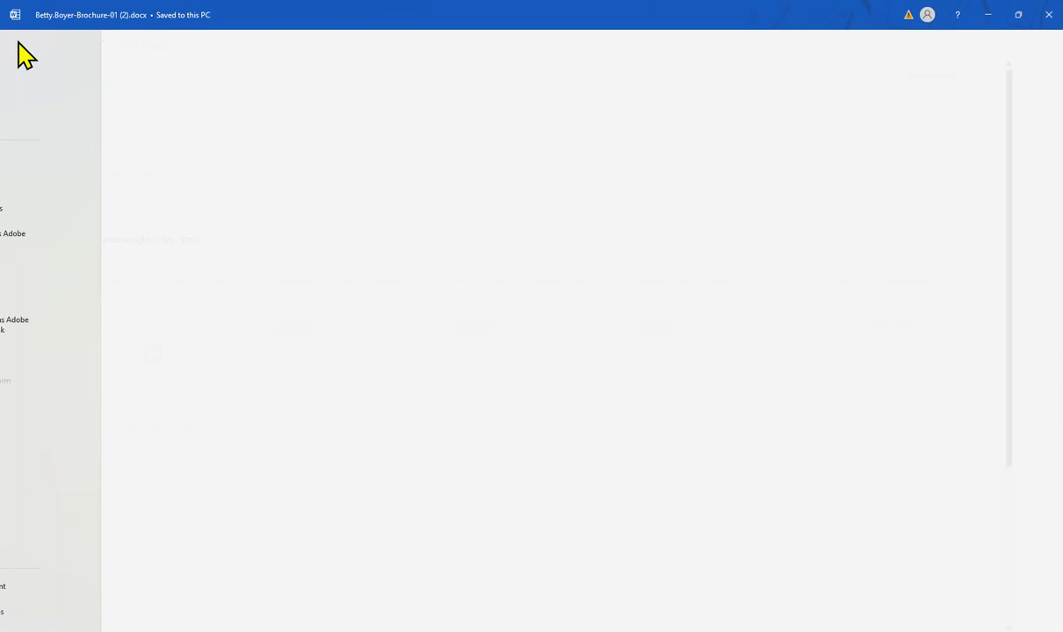
click(17, 183)
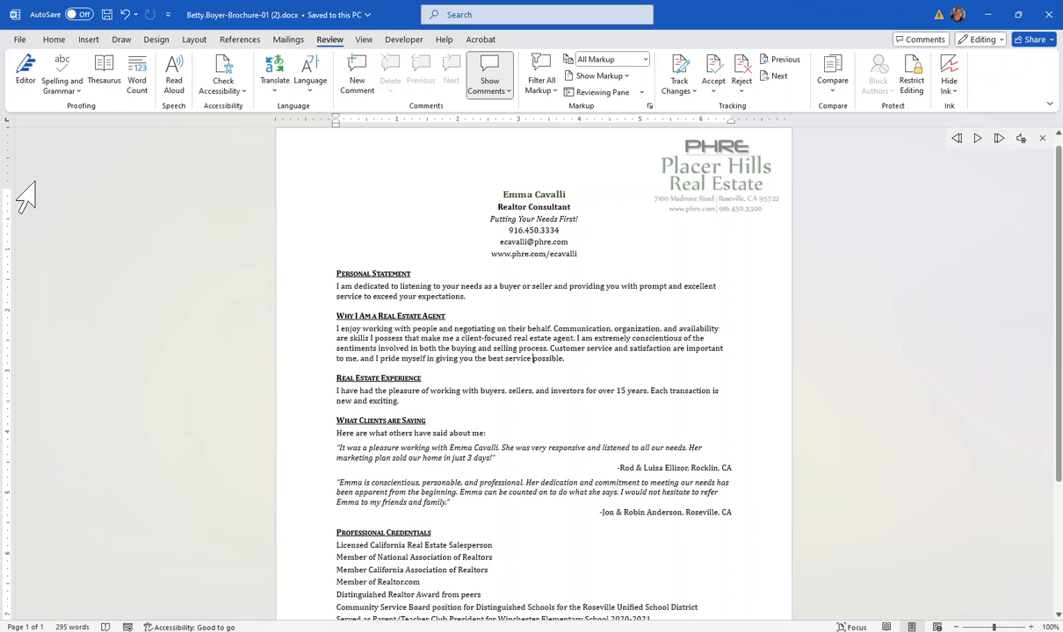
click(1051, 17)
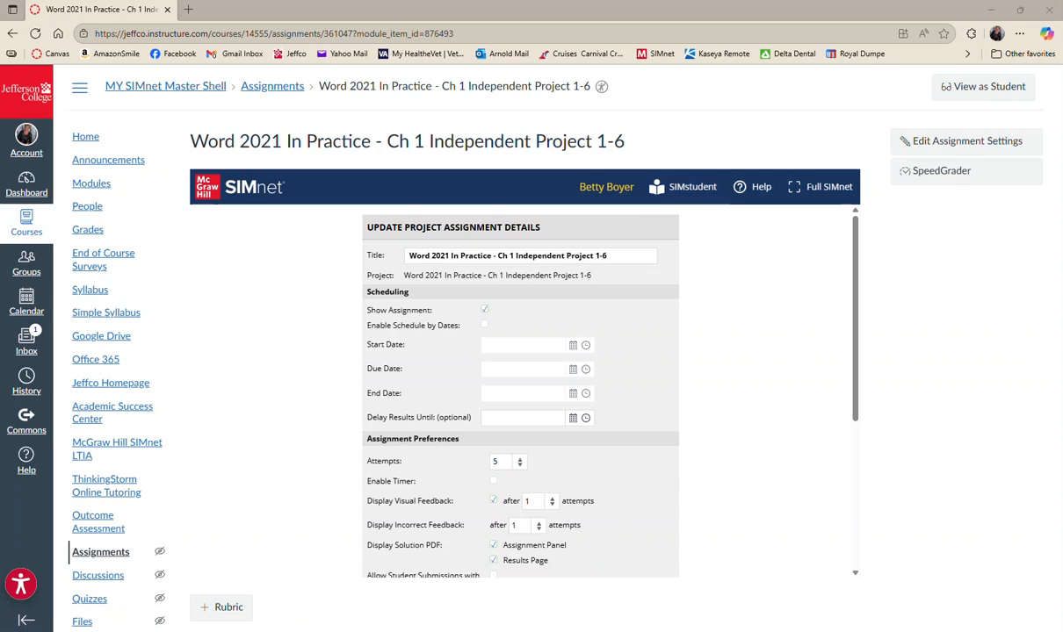
Switch to SIMnet in the browser and upload today's brochure document from Downloads to the Independent Project 1-6 assignment
drag(865, 127, 367, 43)
double_click(362, 35)
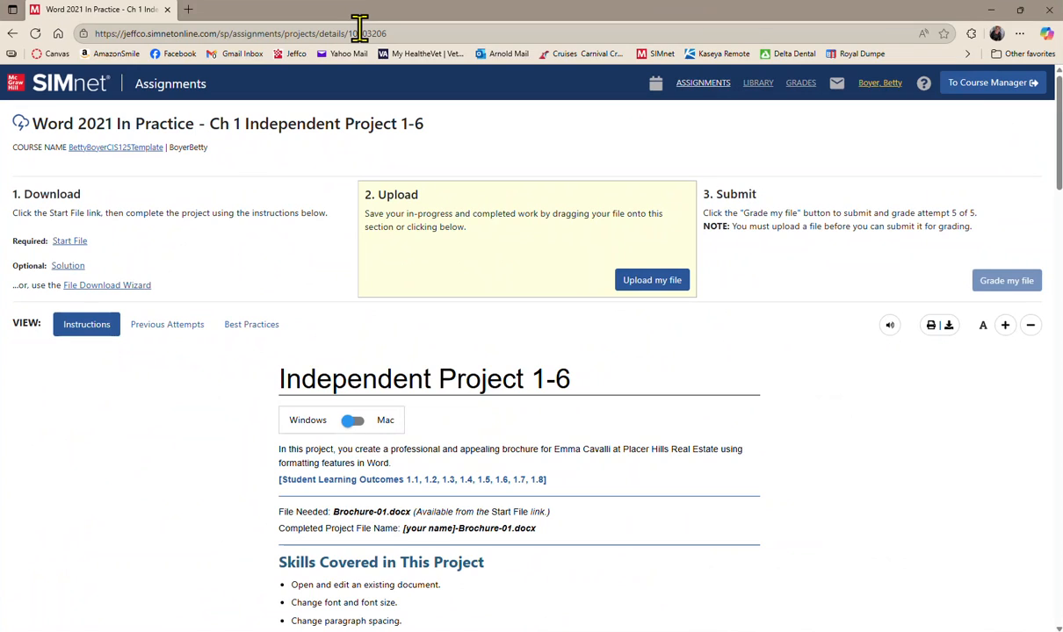
click(665, 284)
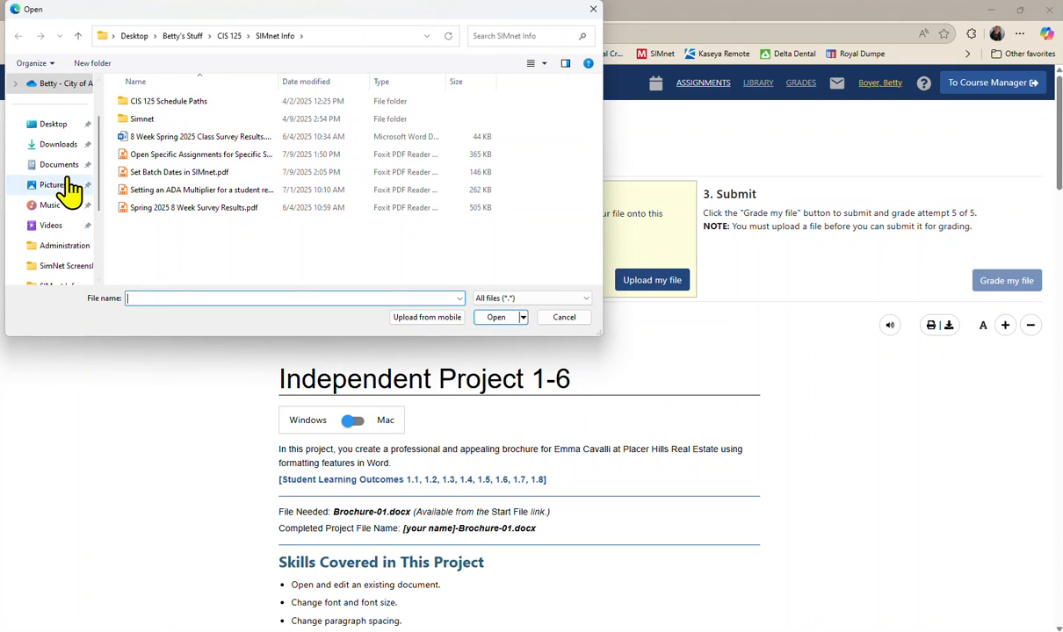
click(66, 148)
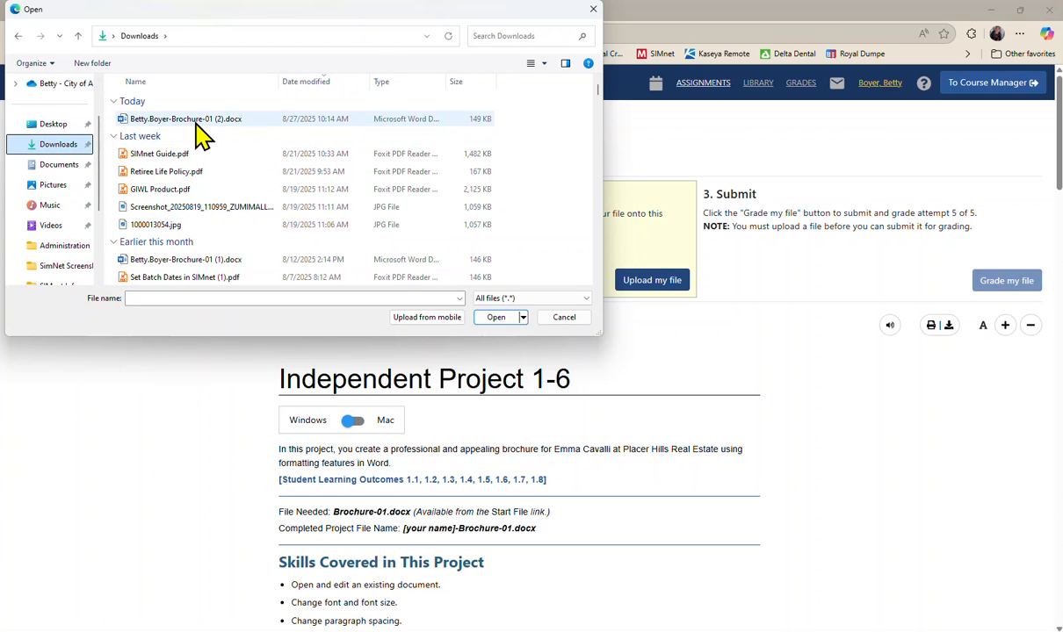
click(173, 123)
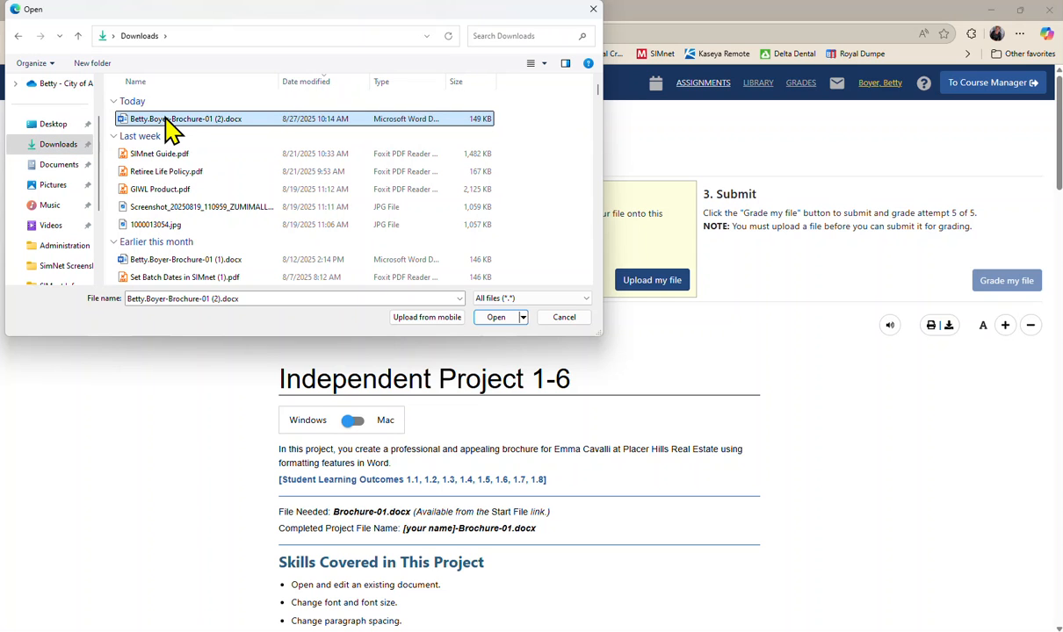
click(496, 319)
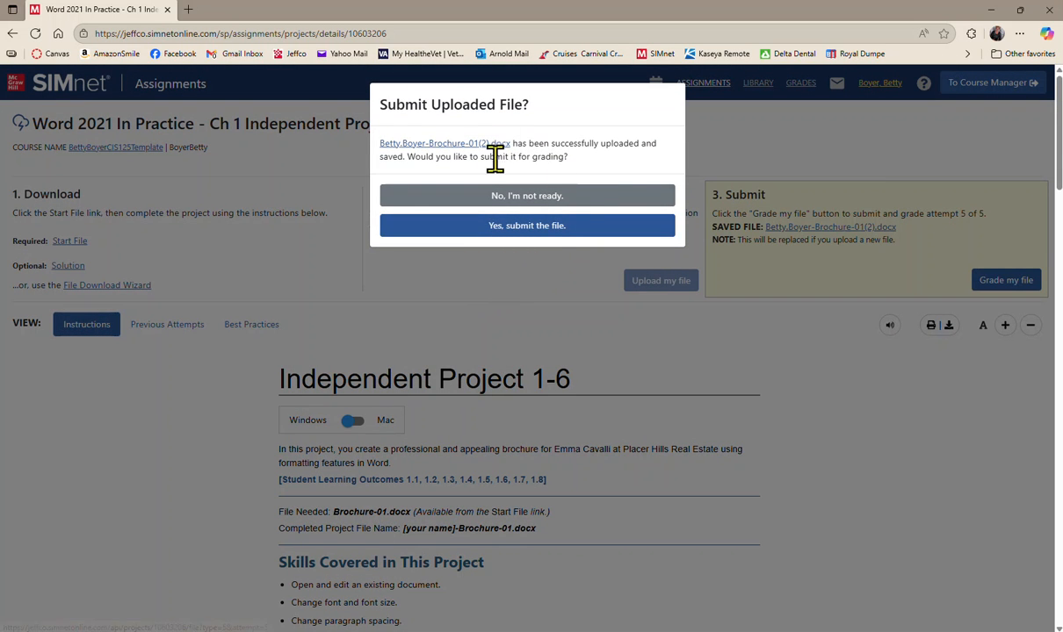
Submit the uploaded brochure for grading and look through the solution preview on the results page
click(530, 227)
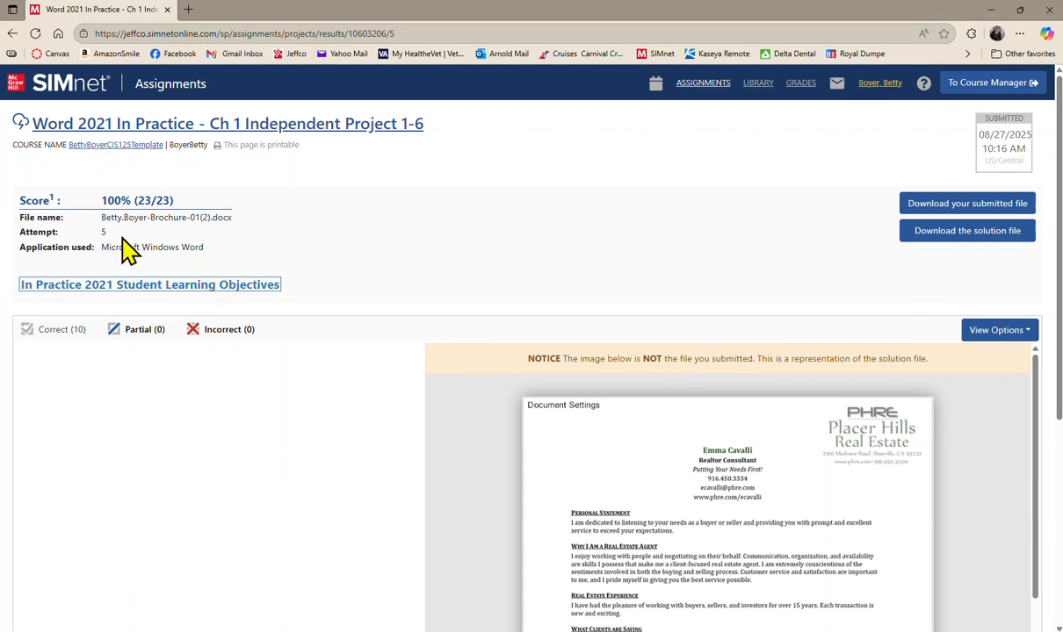
scroll(707, 446, down, 3)
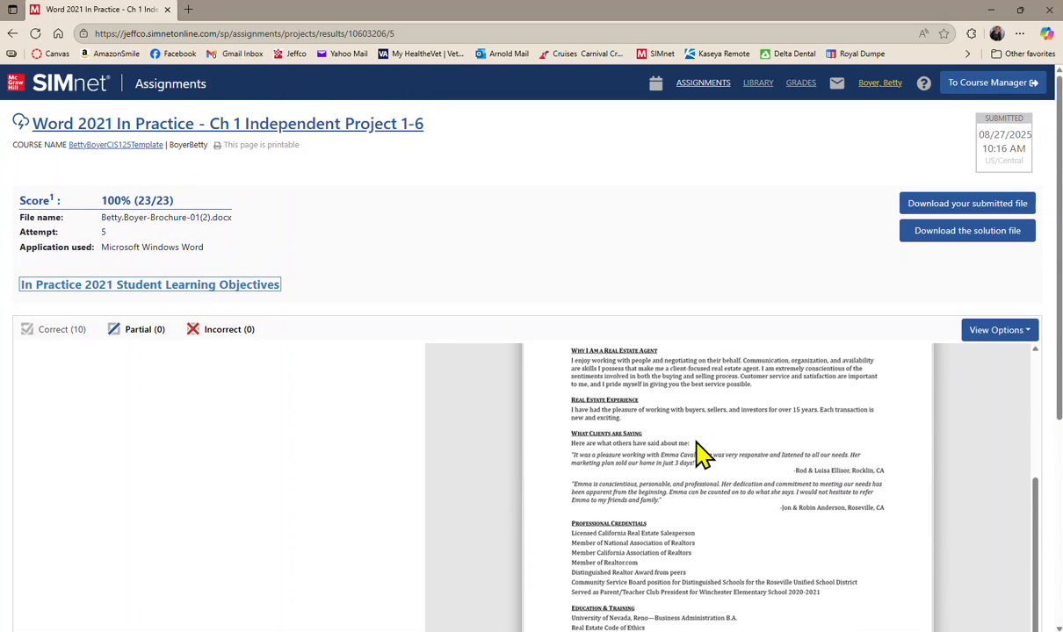
scroll(727, 506, up, 1)
scroll(728, 505, up, 3)
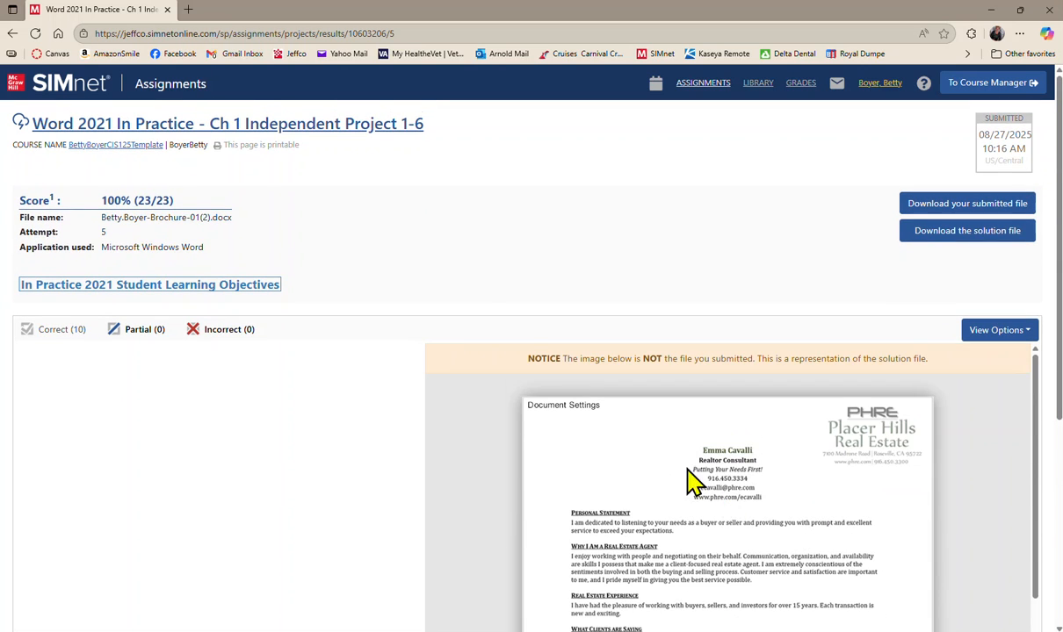